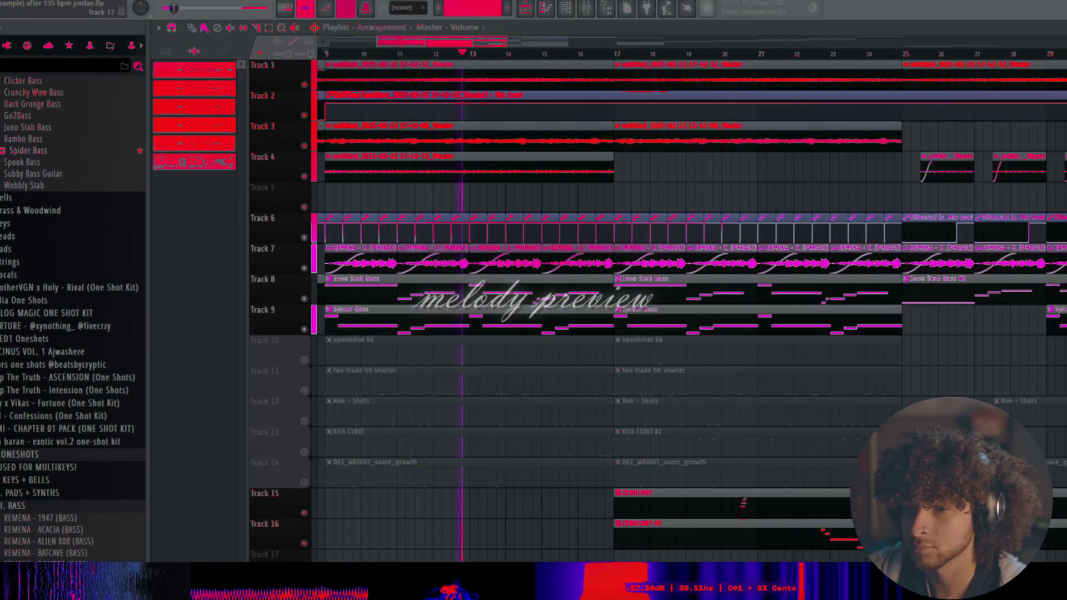
Step: Open Pattern 1's TRITON melody from the channel rack, play it back and view its notes in the piano roll
scroll(689, 311, down, 1)
scroll(689, 311, down, 1)
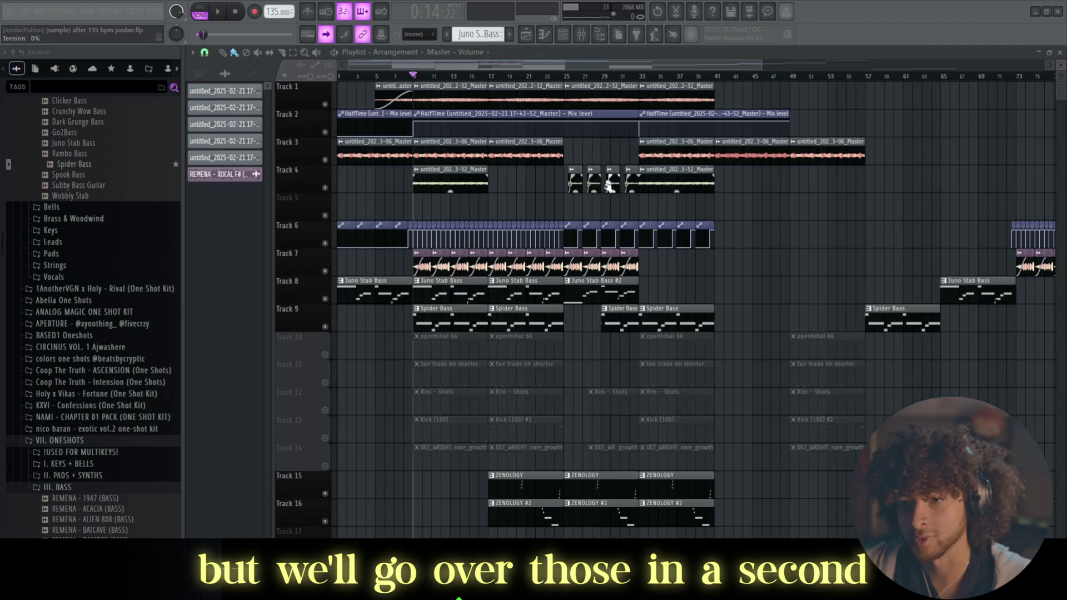
click(560, 35)
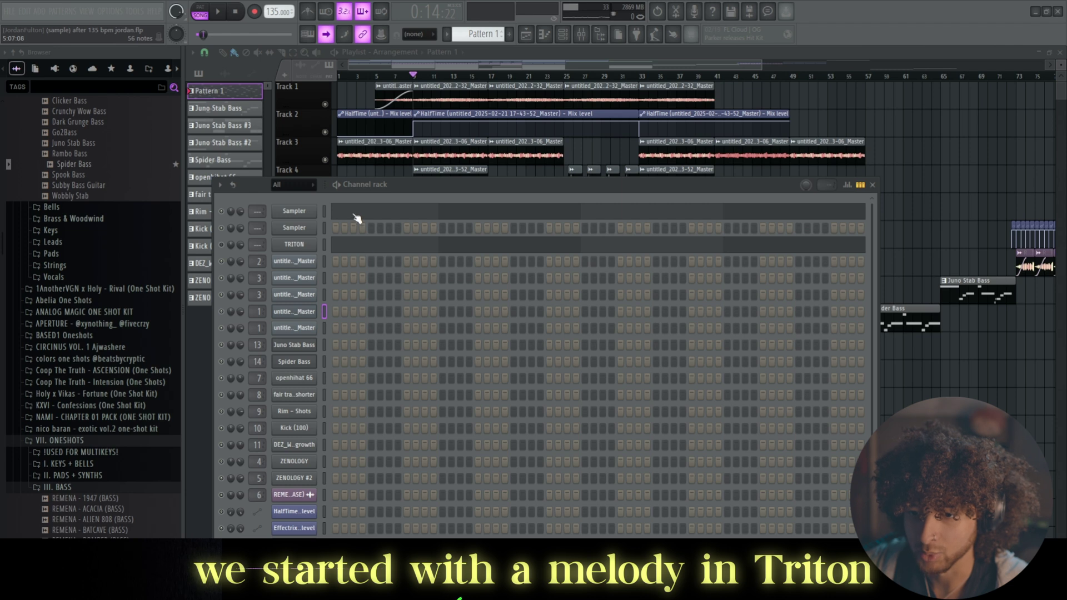
click(357, 217)
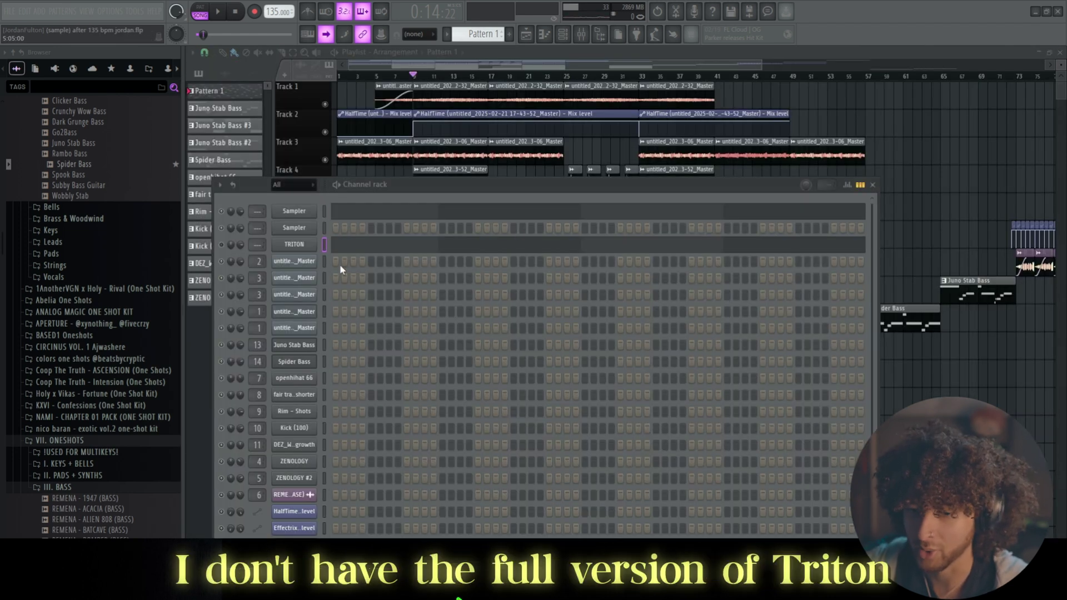
click(394, 245)
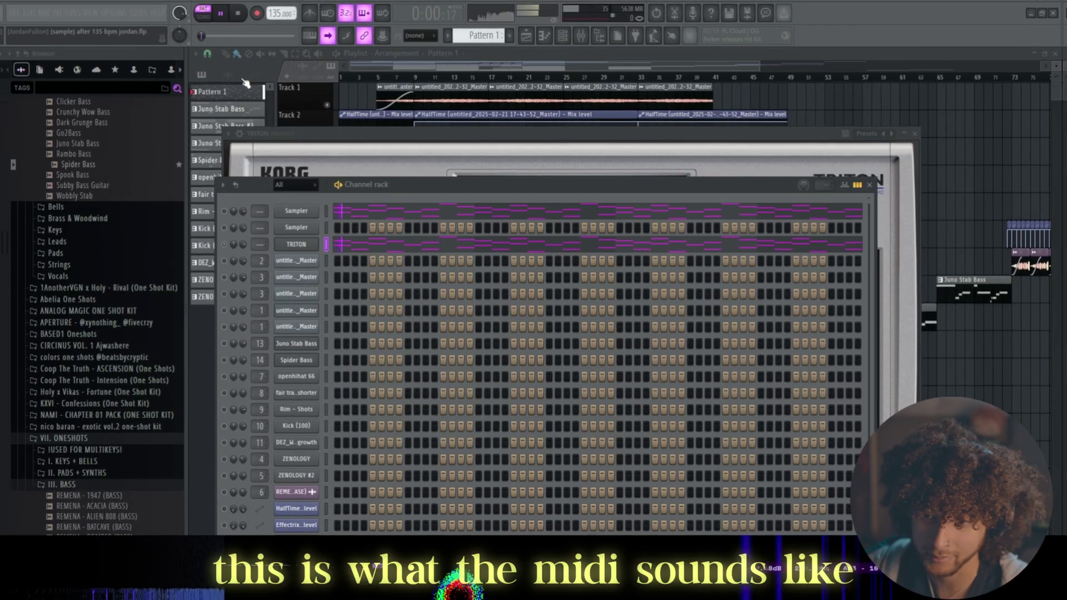
key(space)
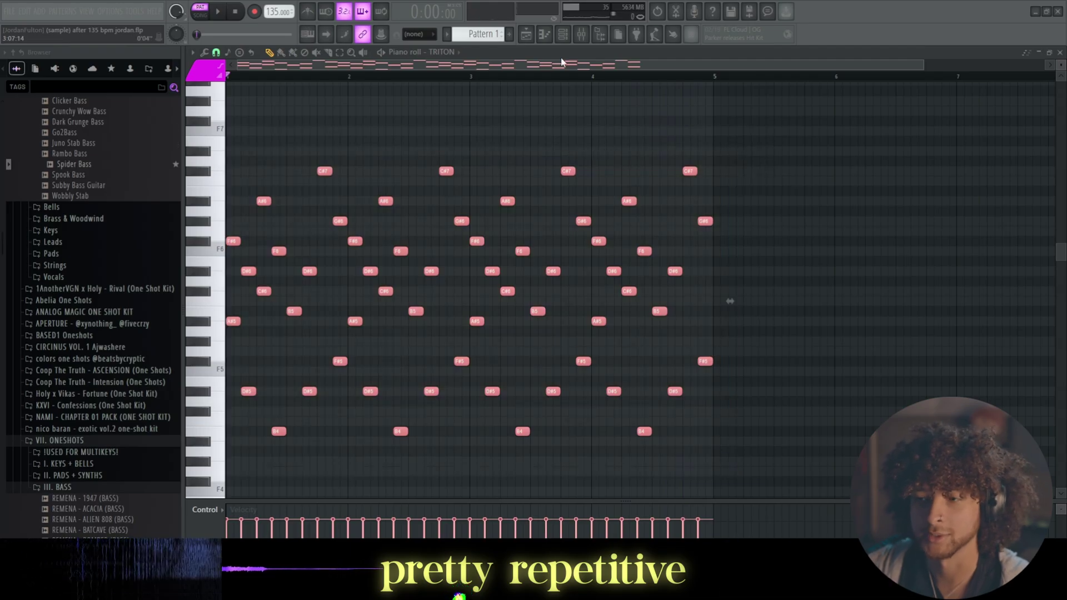
click(580, 34)
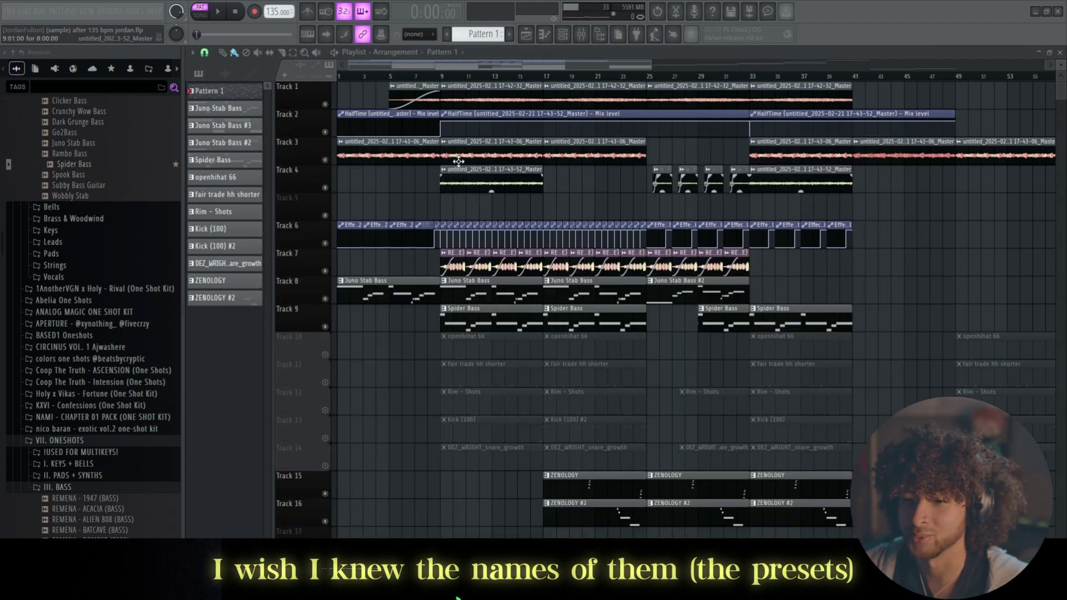
Step: Move the playlist playback position to bar 9 and leave only Tracks 1, 3 and 4 unmuted
scroll(351, 185, up, 3)
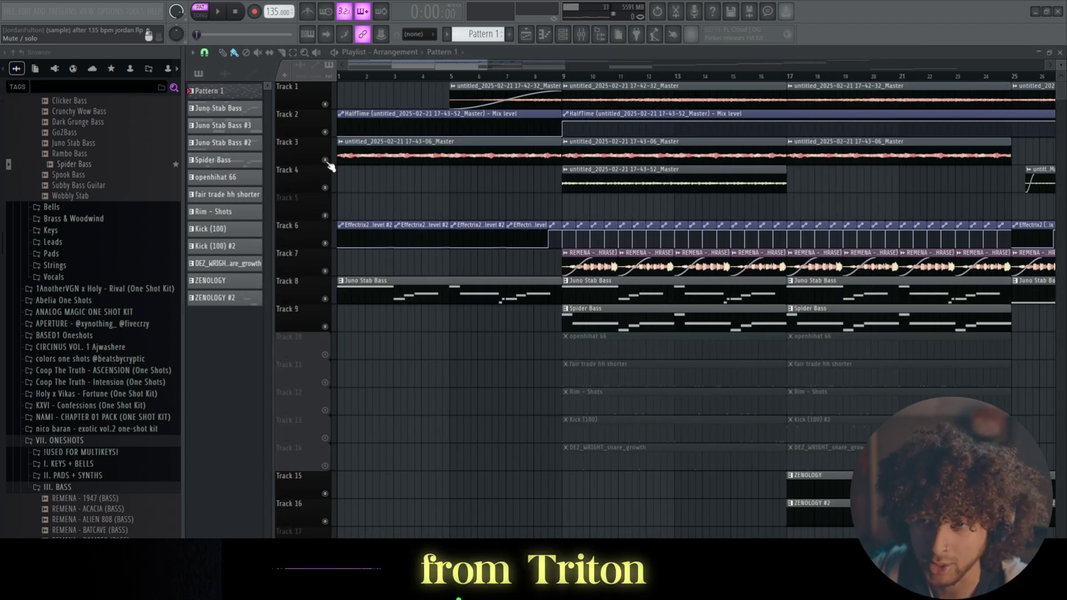
click(564, 76)
right_click(325, 103)
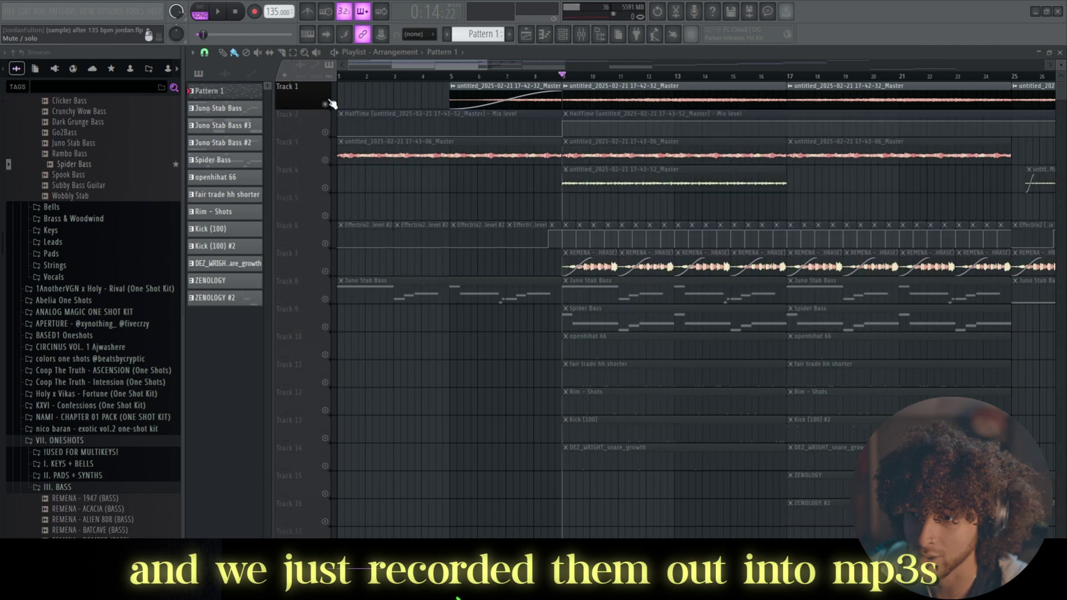
click(326, 160)
click(326, 188)
scroll(739, 163, down, 1)
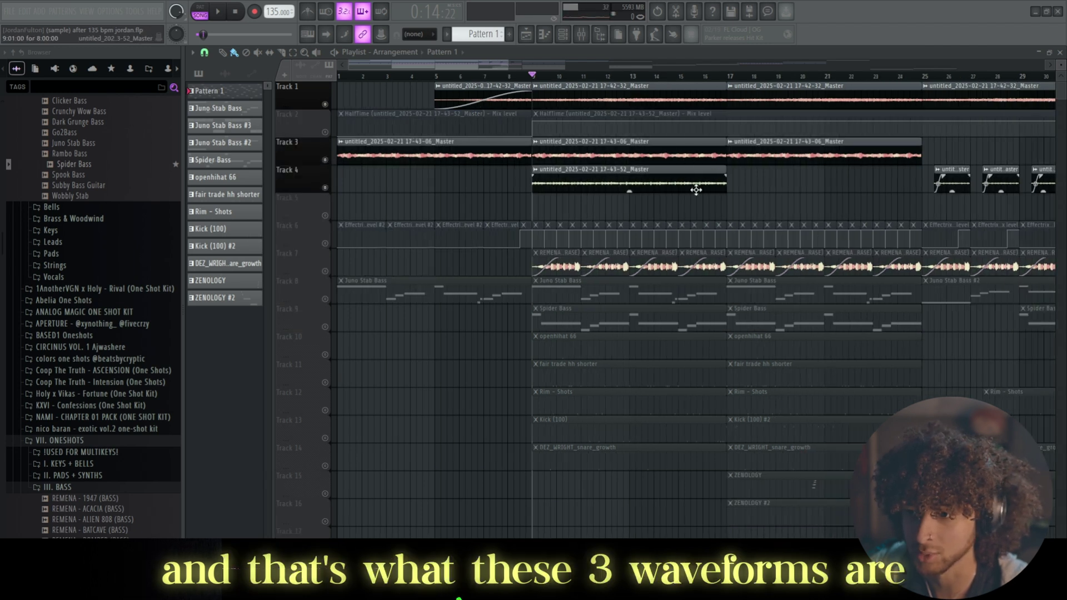
Step: Select the audio clips at bar 9 on Tracks 1, 3 and 4, solo Track 1 and play it
drag(674, 203, 628, 146)
ctrl+click(599, 107)
right_click(326, 104)
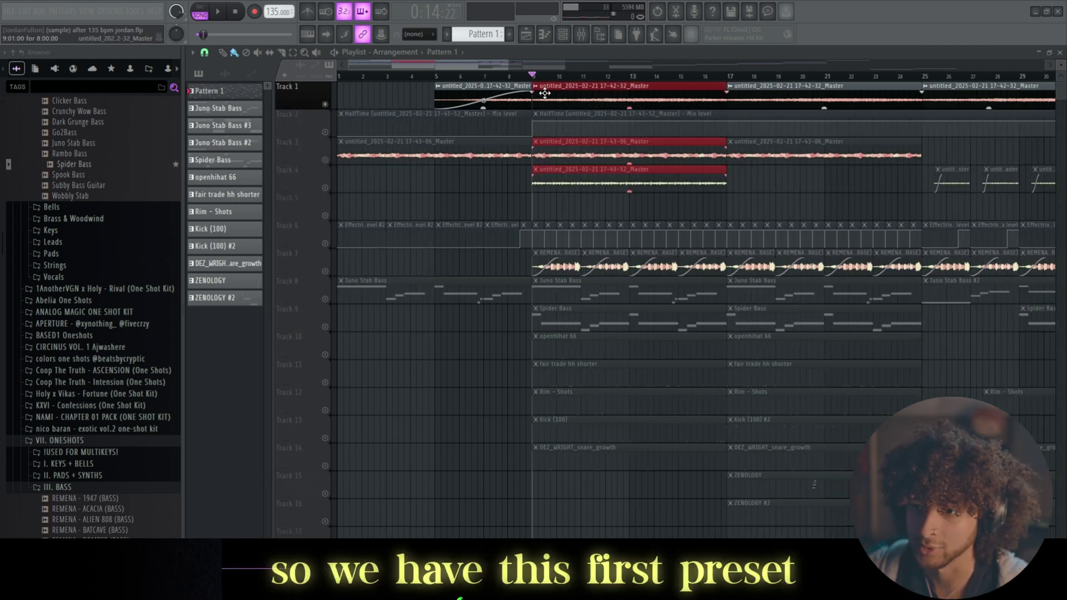
click(549, 93)
key(space)
Step: Inspect the ShaperBox2 and Effectrix2 effects on mixer insert 2, used by the Track 1 audio
click(582, 35)
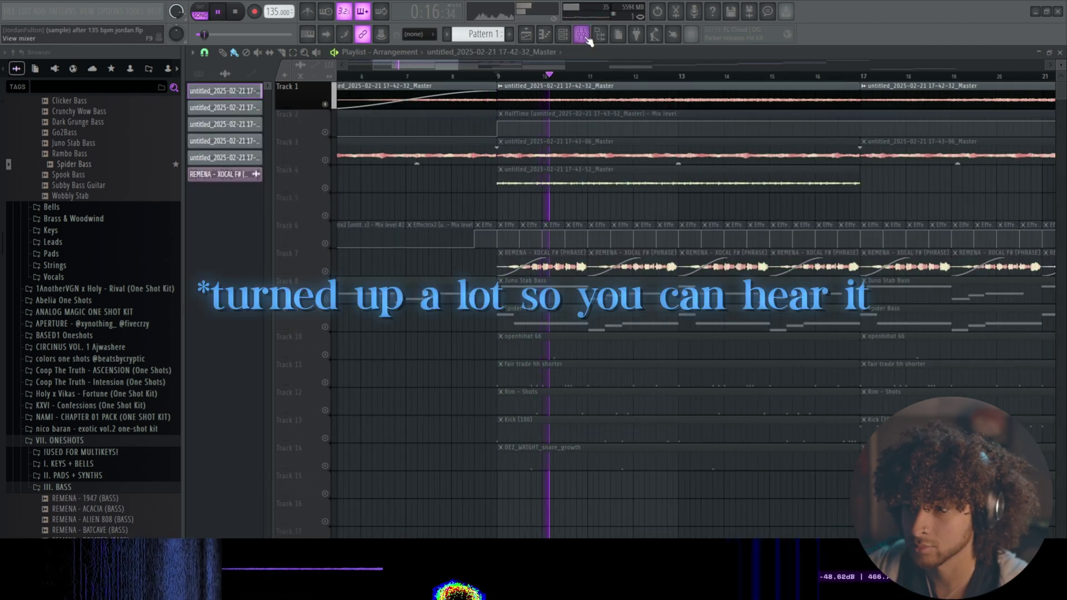
click(586, 38)
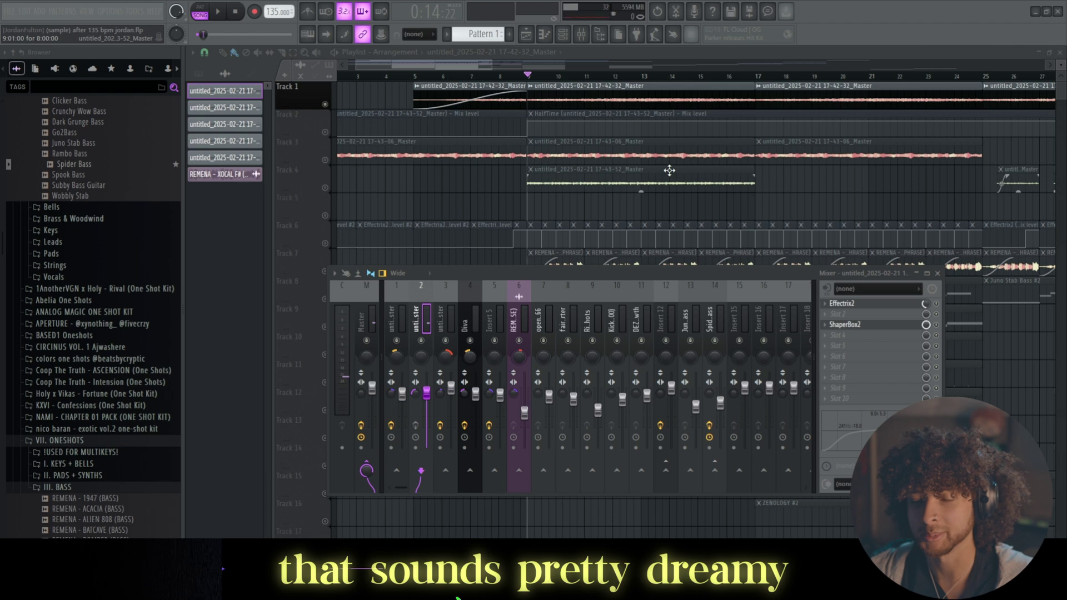
click(844, 326)
click(261, 399)
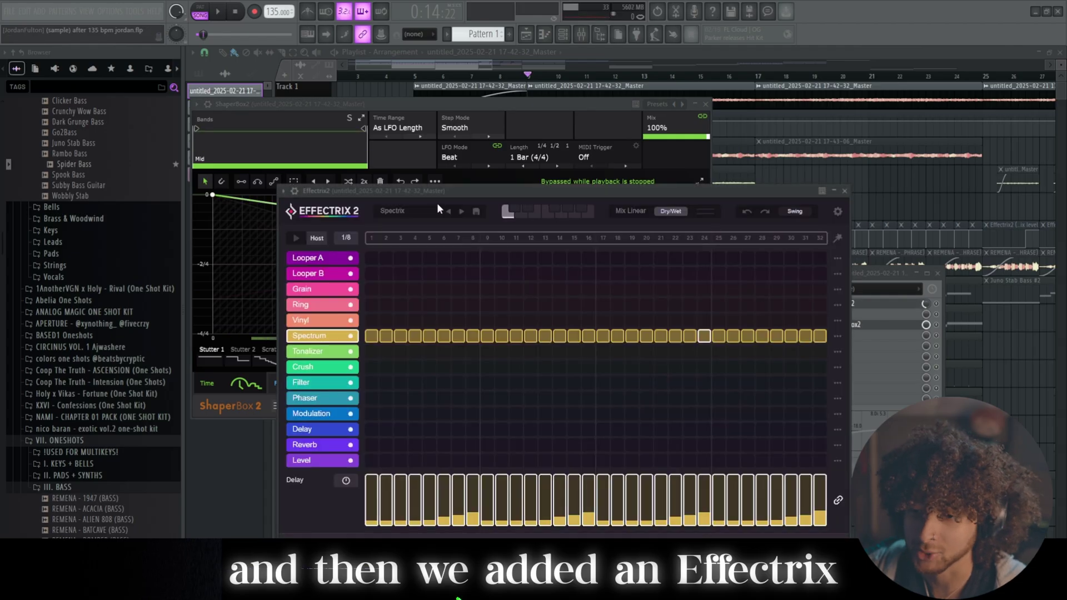
drag(437, 193, 377, 124)
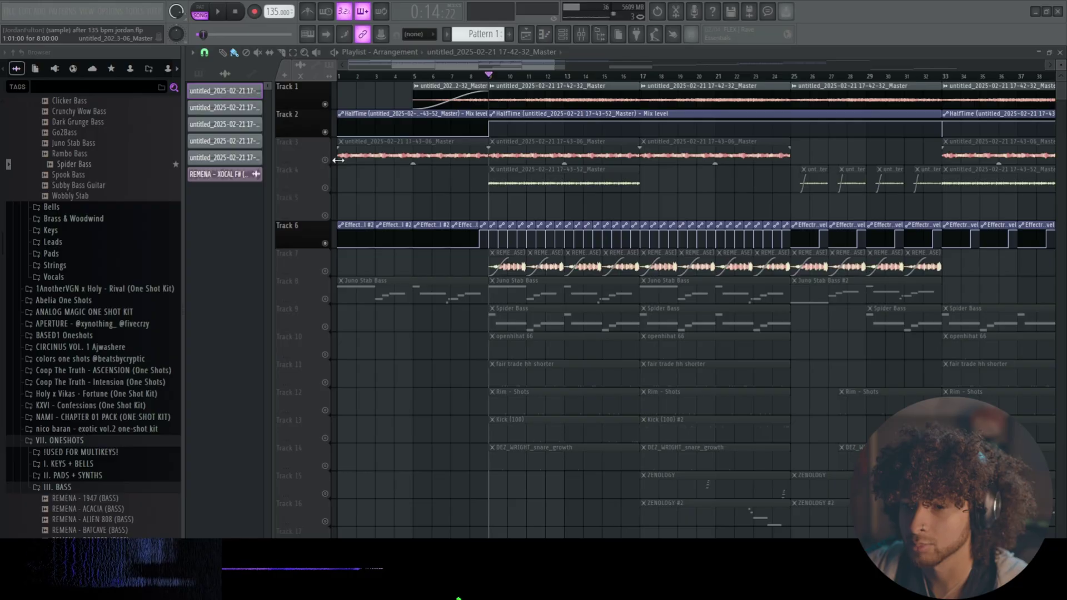
Step: Solo Track 3 and play its clip from bar 9 with the effects of mixer insert 3 disabled
click(338, 160)
click(542, 156)
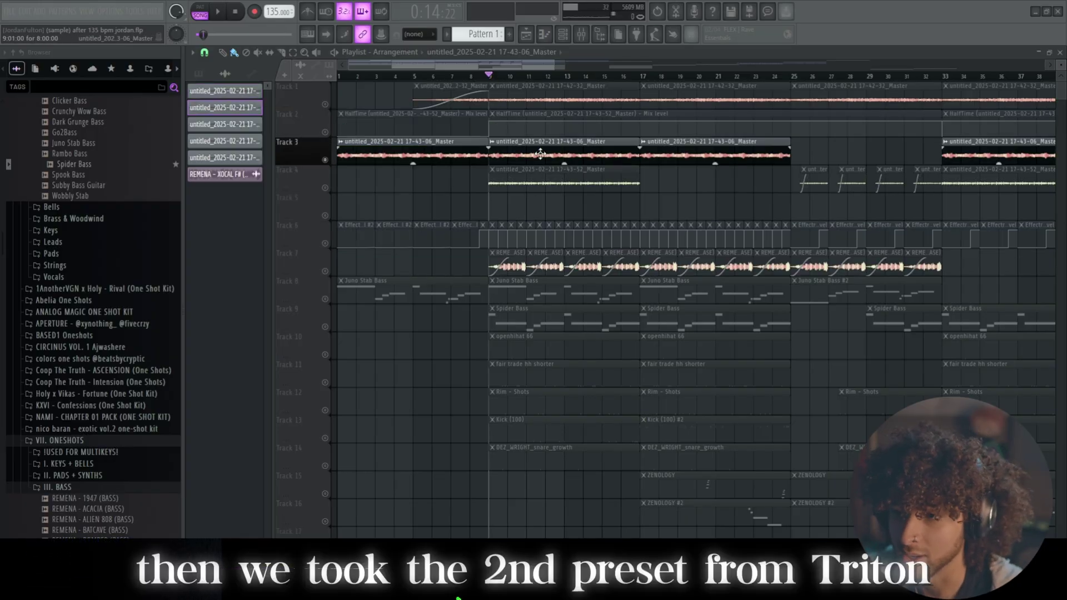
scroll(521, 156, up, 2)
click(581, 35)
key(space)
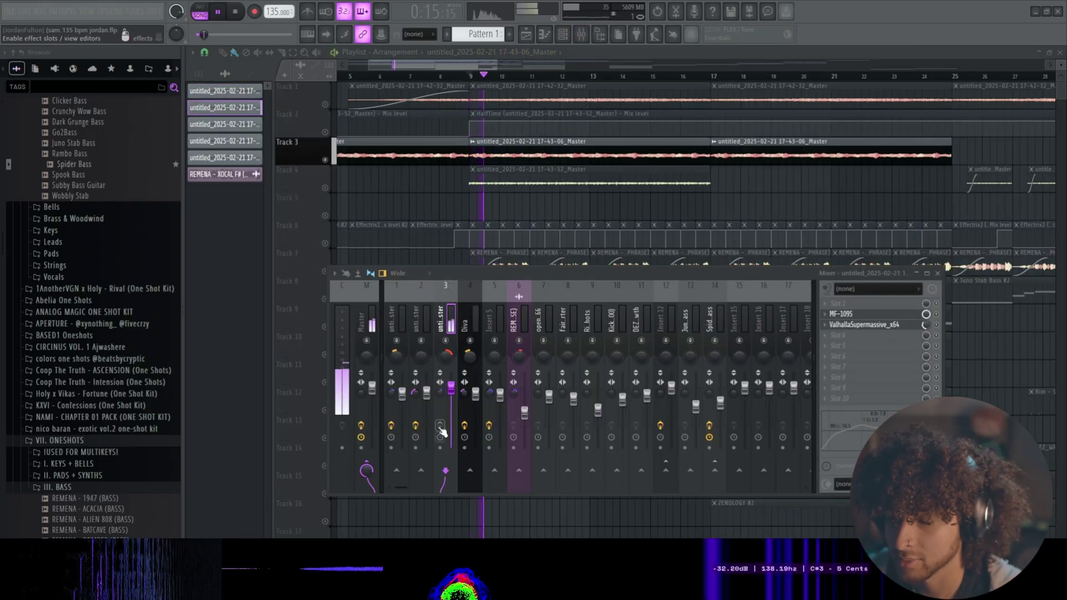
key(space)
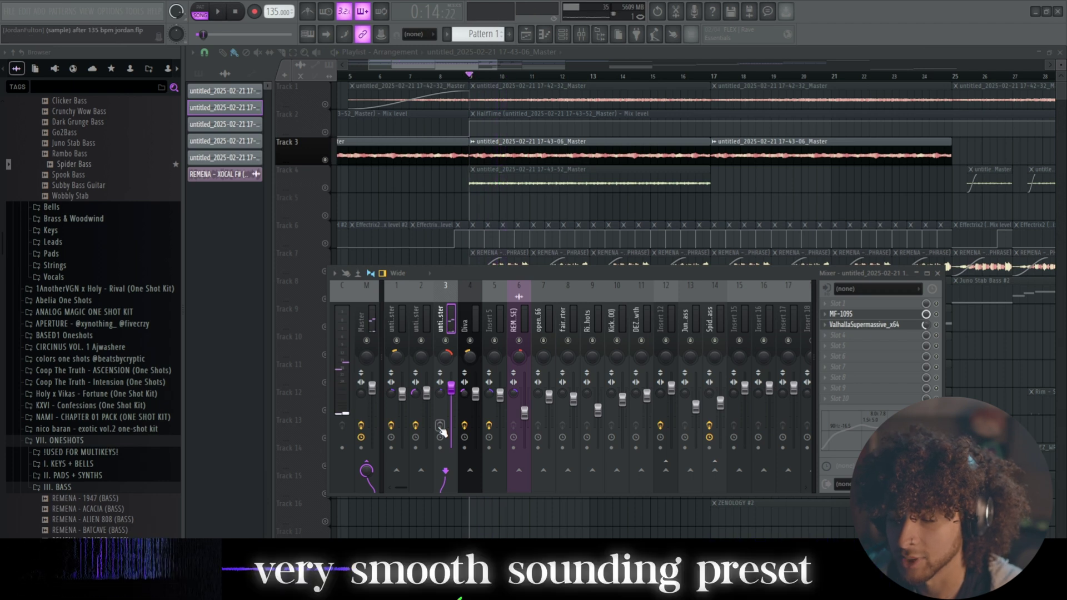
Step: Inspect the MF-109S and ValhallaSupermassive effects on mixer insert 3
click(880, 314)
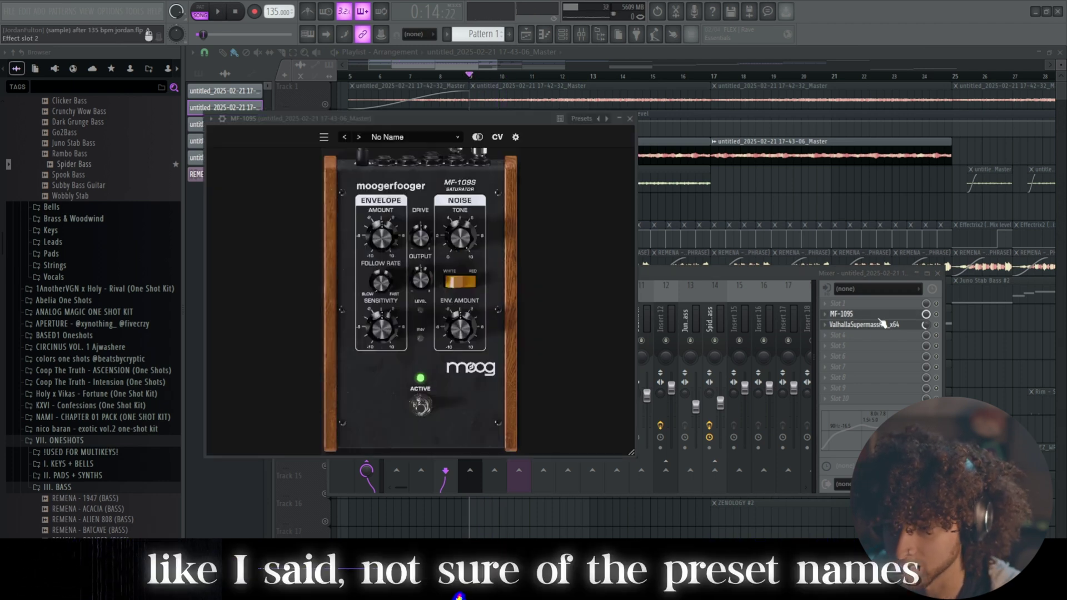
drag(843, 281, 766, 256)
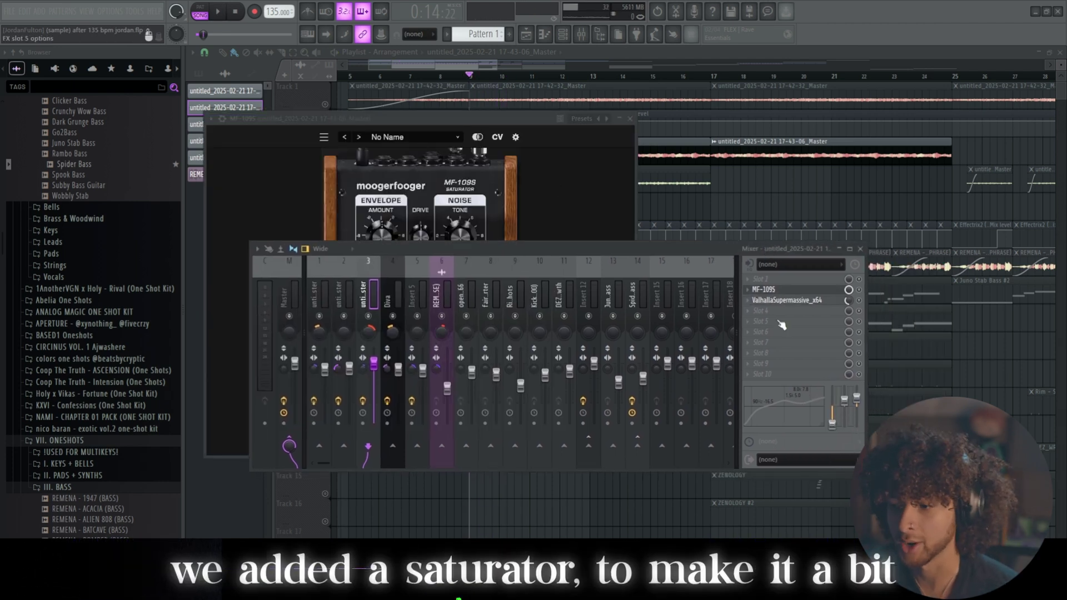
click(791, 303)
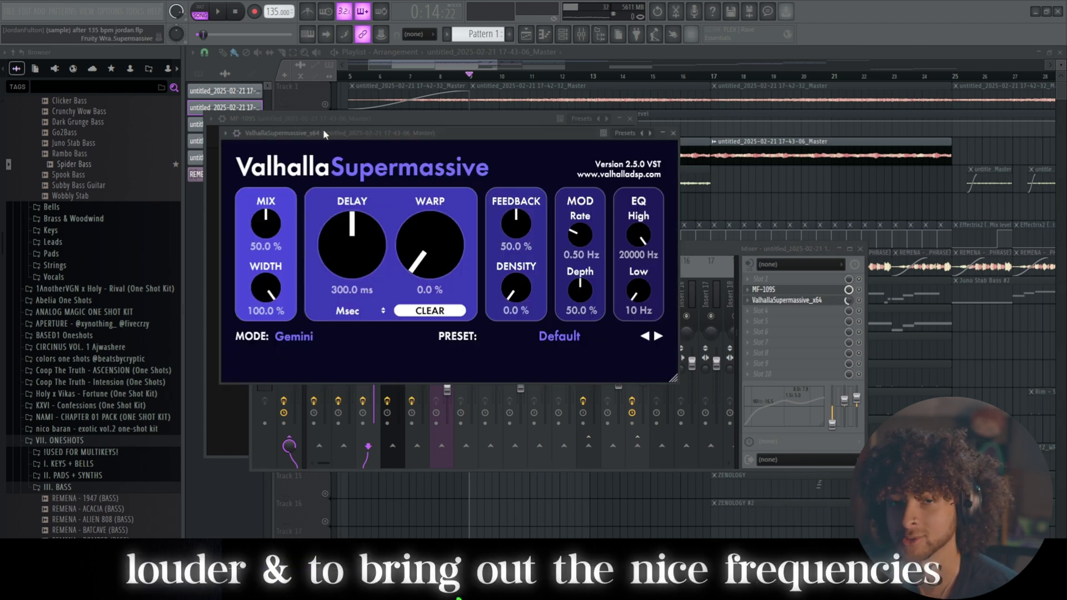
drag(324, 134, 411, 221)
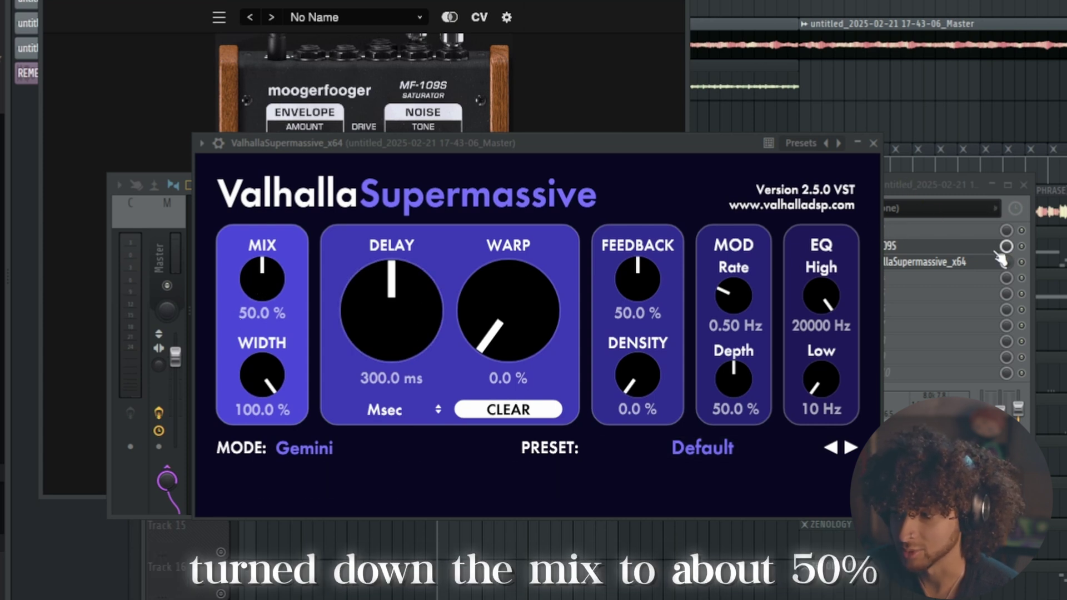
click(904, 182)
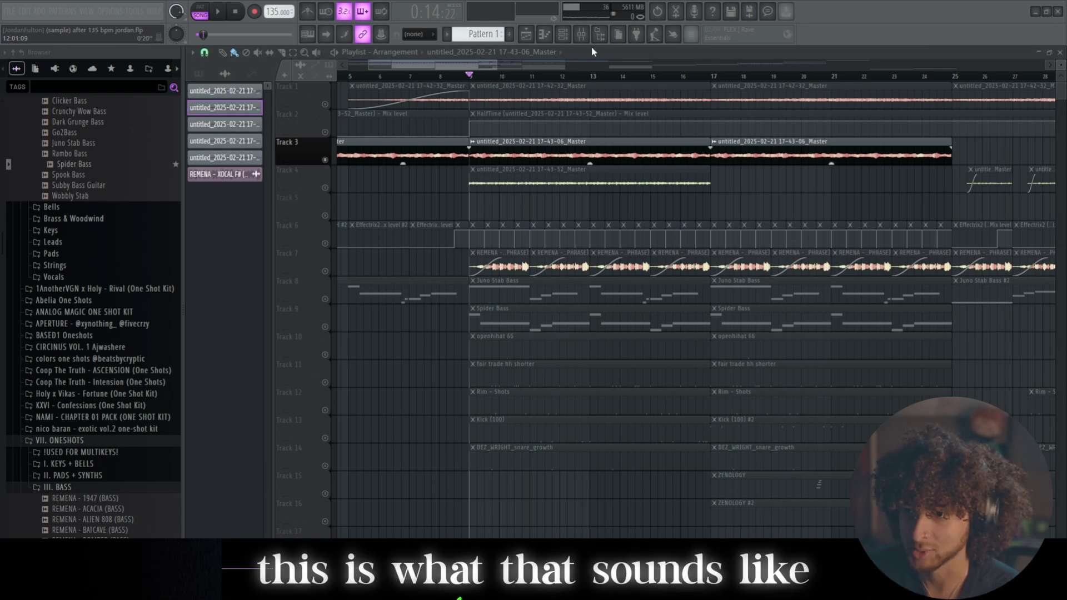
Step: Play the Track 3 clip from bar 9 with the effects of mixer insert 3 enabled, then close the mixer
click(583, 36)
key(space)
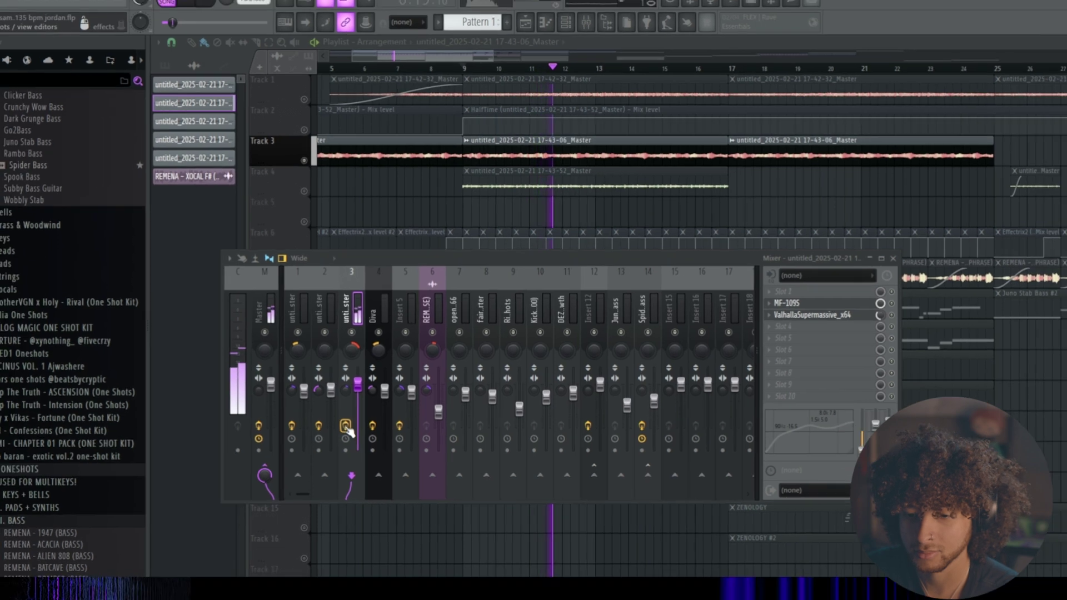
key(F9)
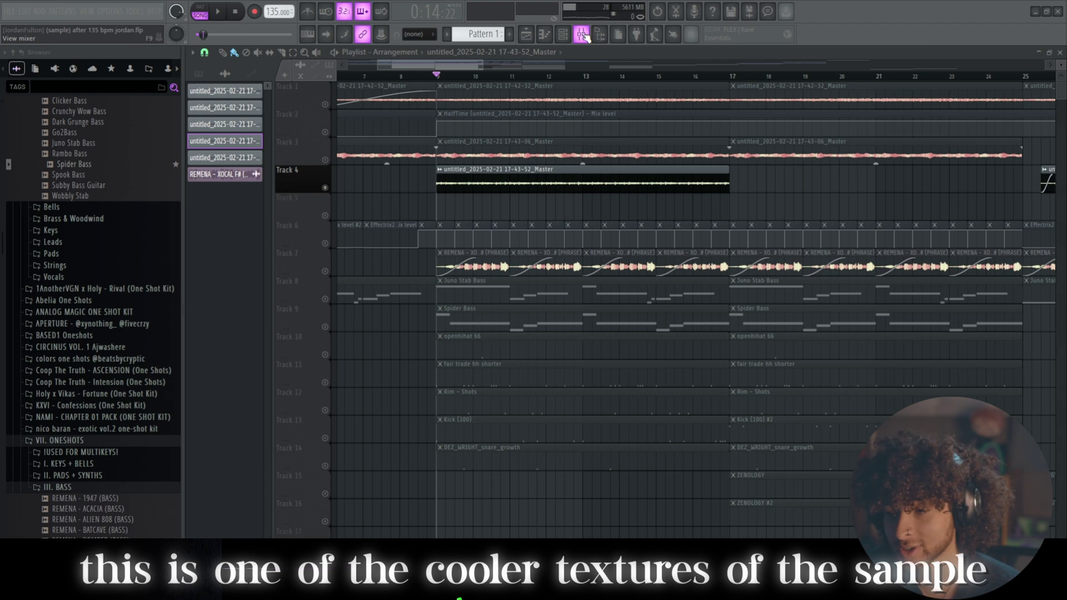
Step: Play the soloed Track 4 clip from bar 9 with the effects of mixer insert 1 disabled
click(582, 34)
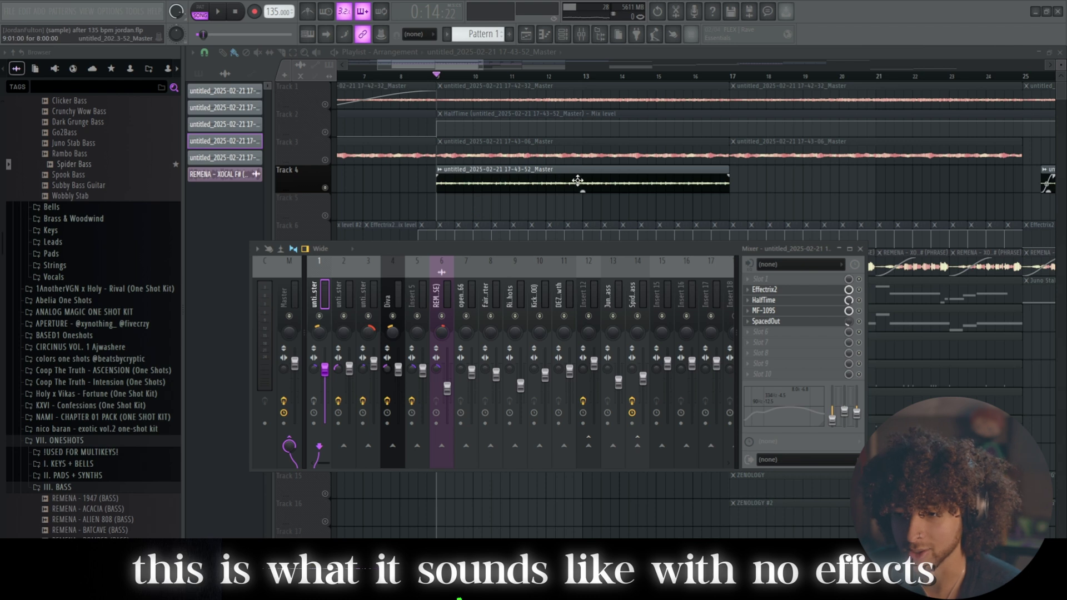
key(space)
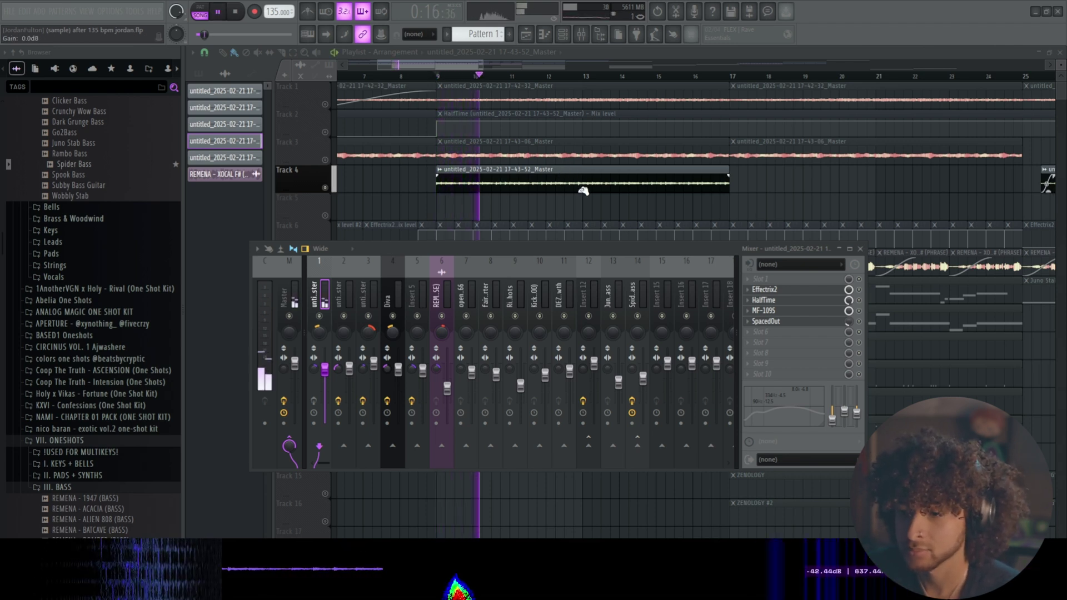
key(space)
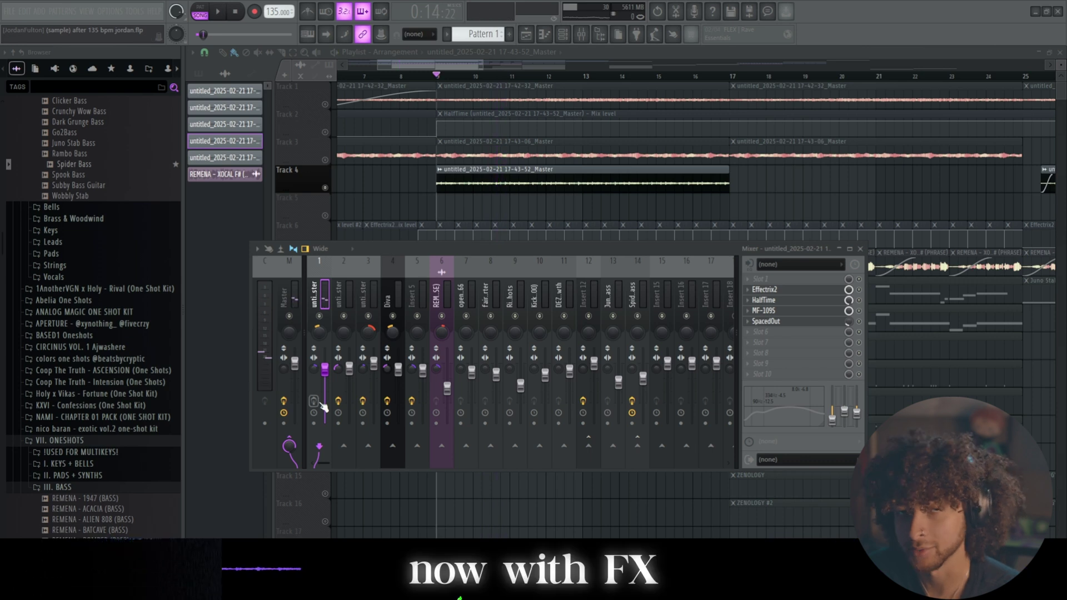
Step: Play the Track 4 clip with insert 1's effects enabled and view the Effectrix2 sequence during playback
key(space)
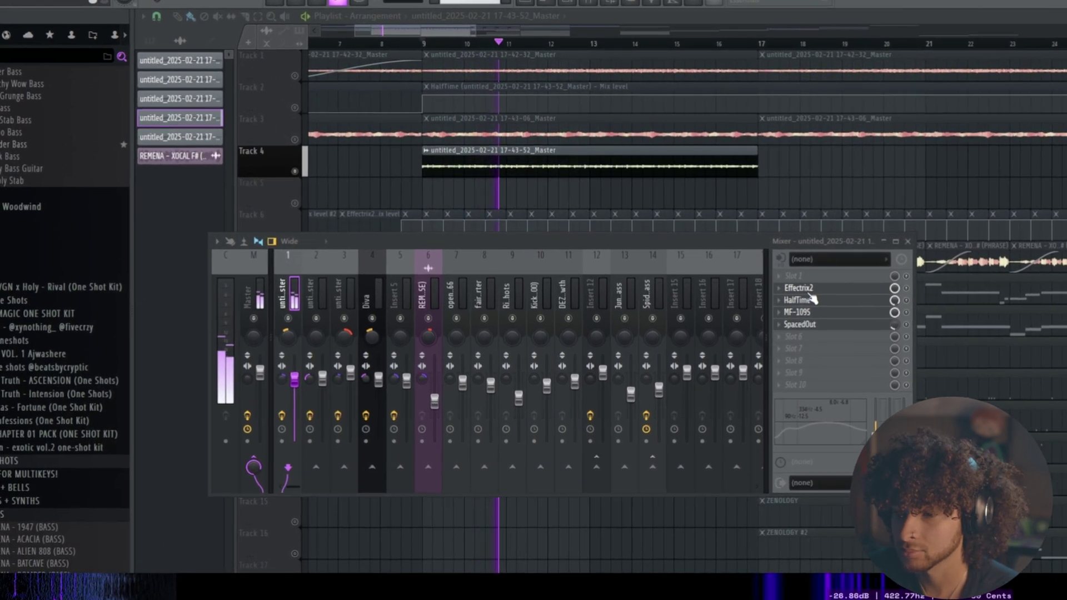
click(815, 292)
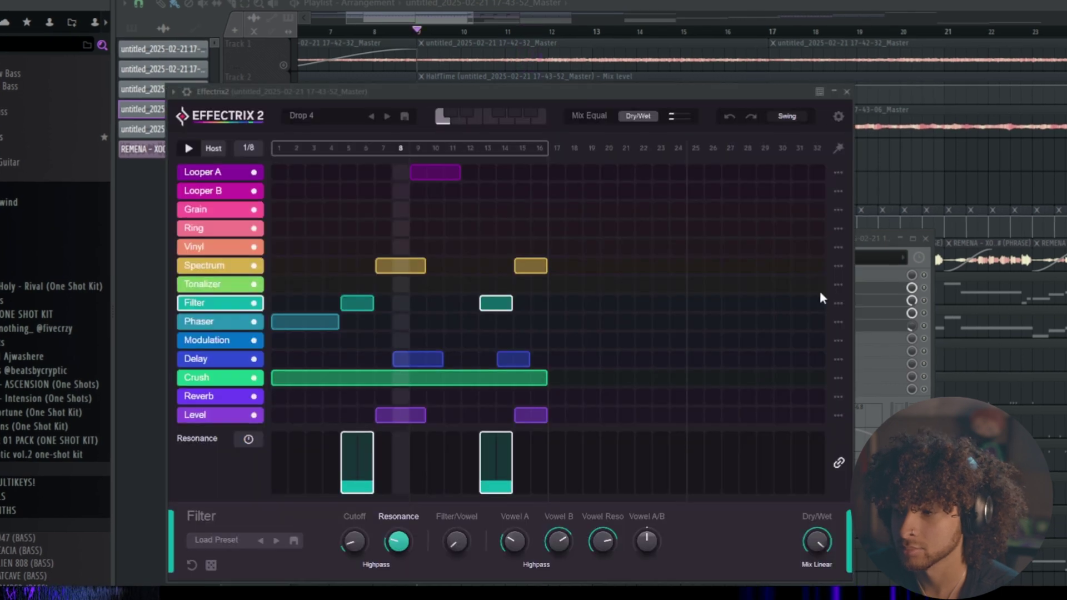
key(space)
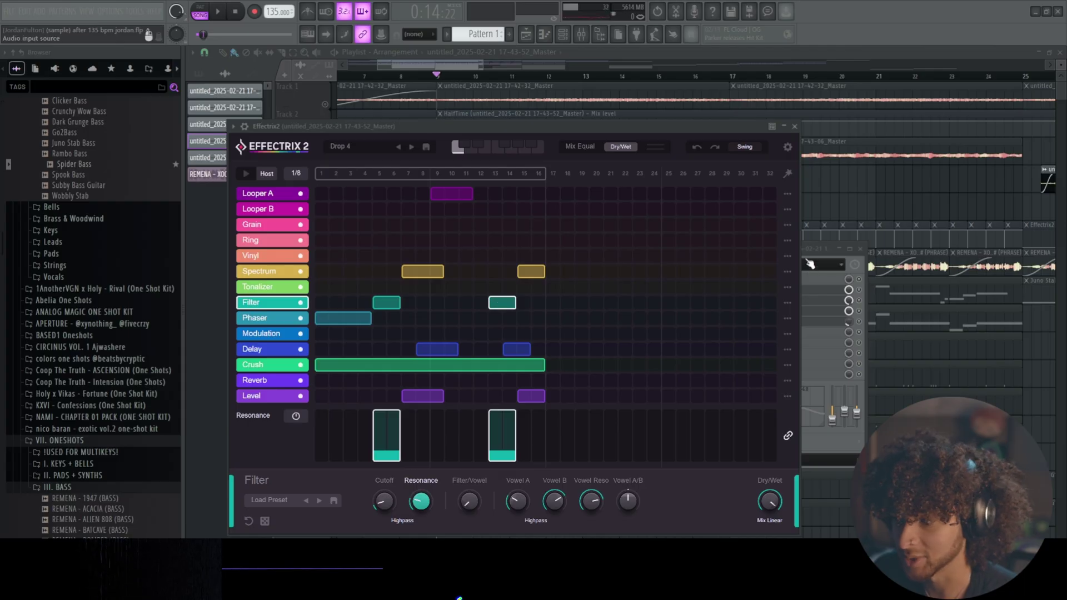
Step: Inspect the HalfTime, MF-109S and SpacedOut effects on mixer insert 1
click(810, 263)
click(781, 300)
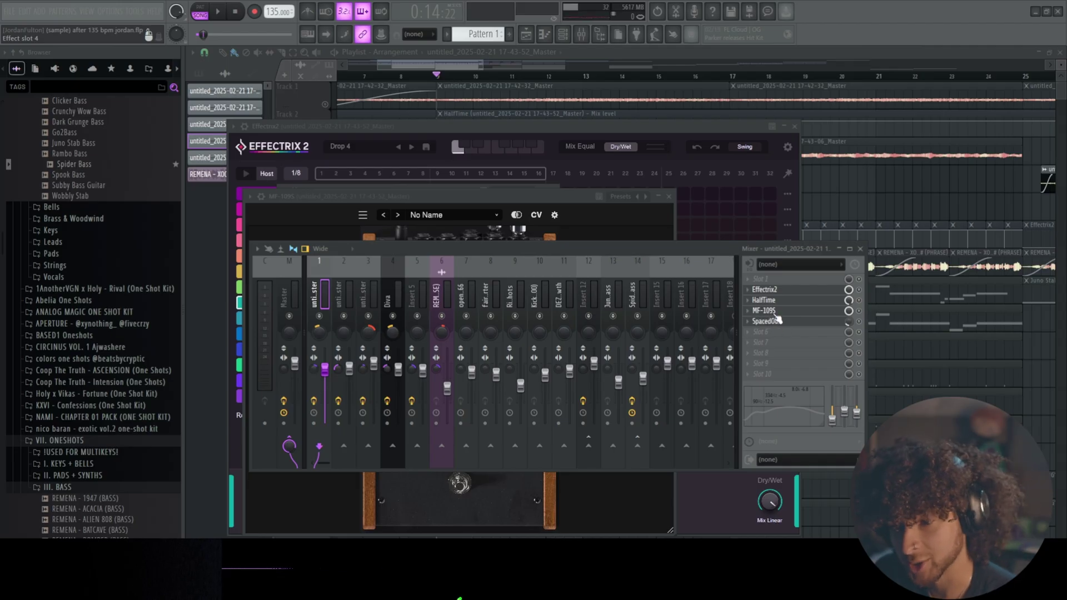
click(774, 313)
drag(483, 199, 491, 167)
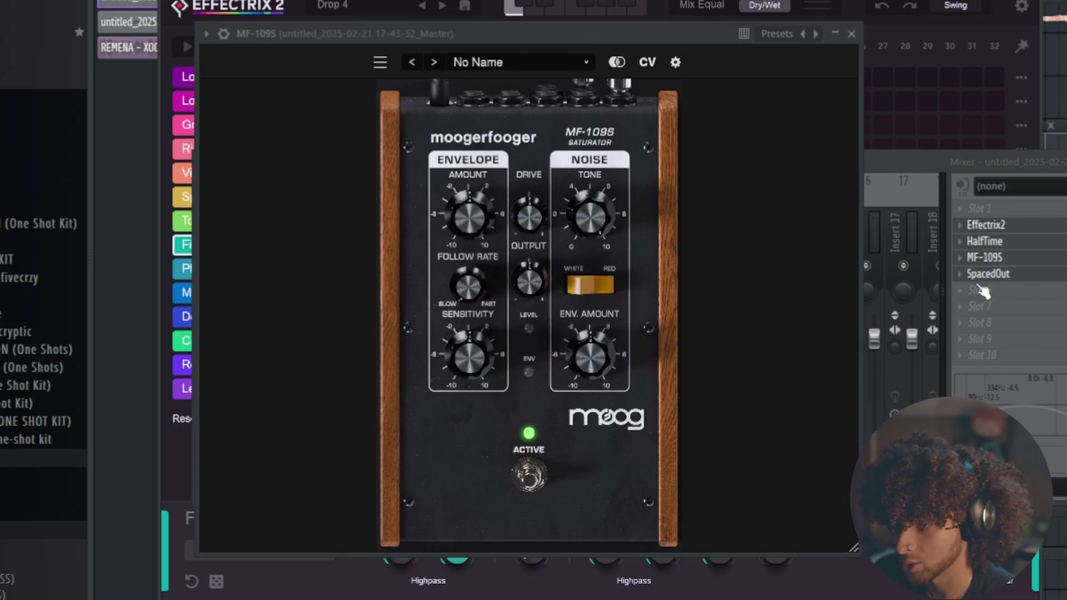
click(979, 281)
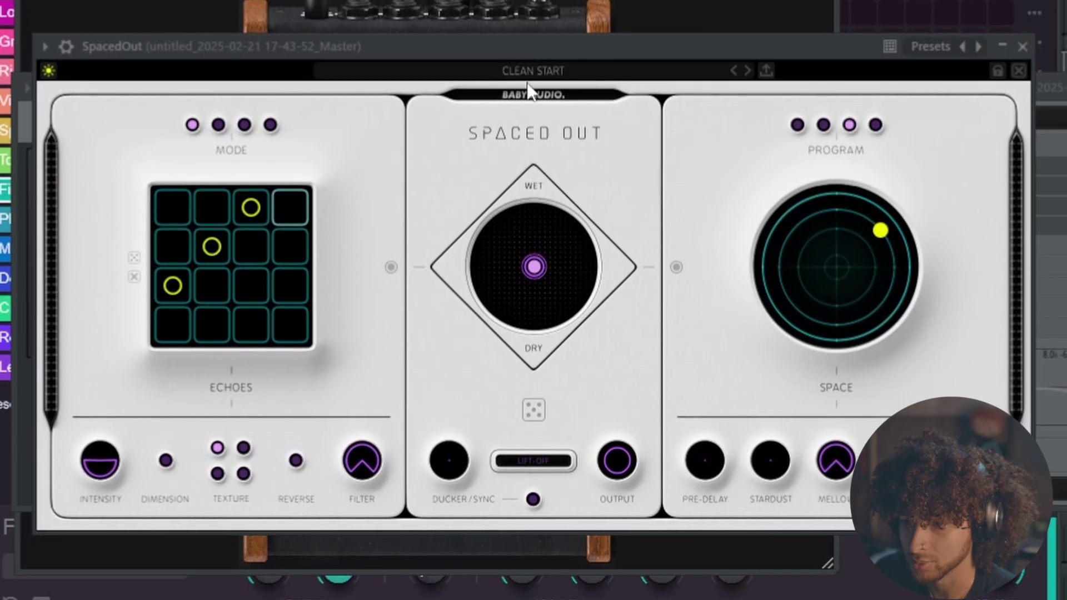
click(576, 71)
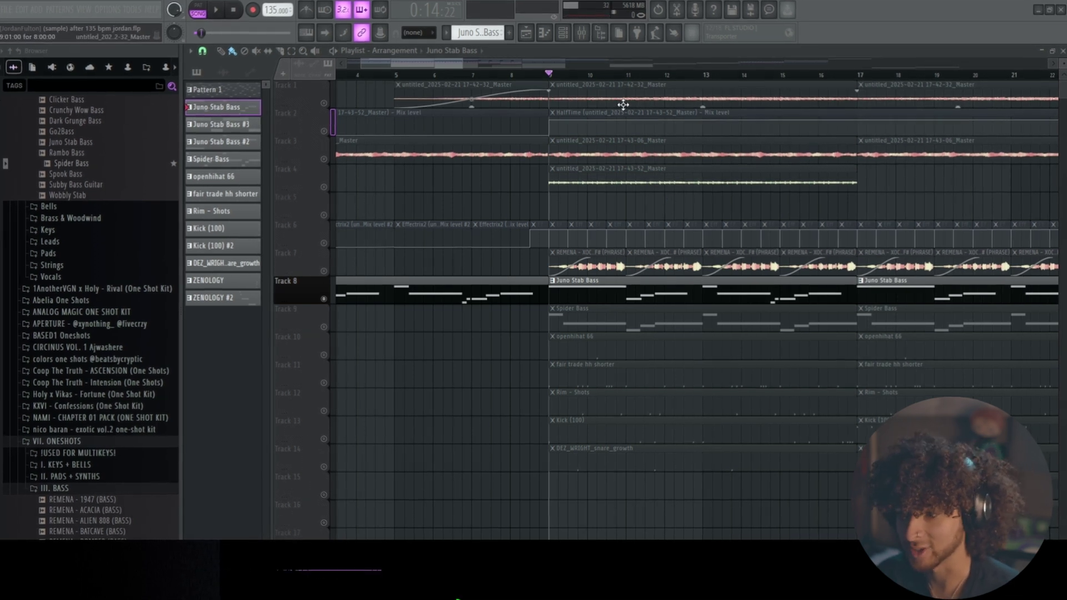
Step: Check the channel rack, then view the Juno Stab Bass clips on Track 8 in the playlist
click(564, 40)
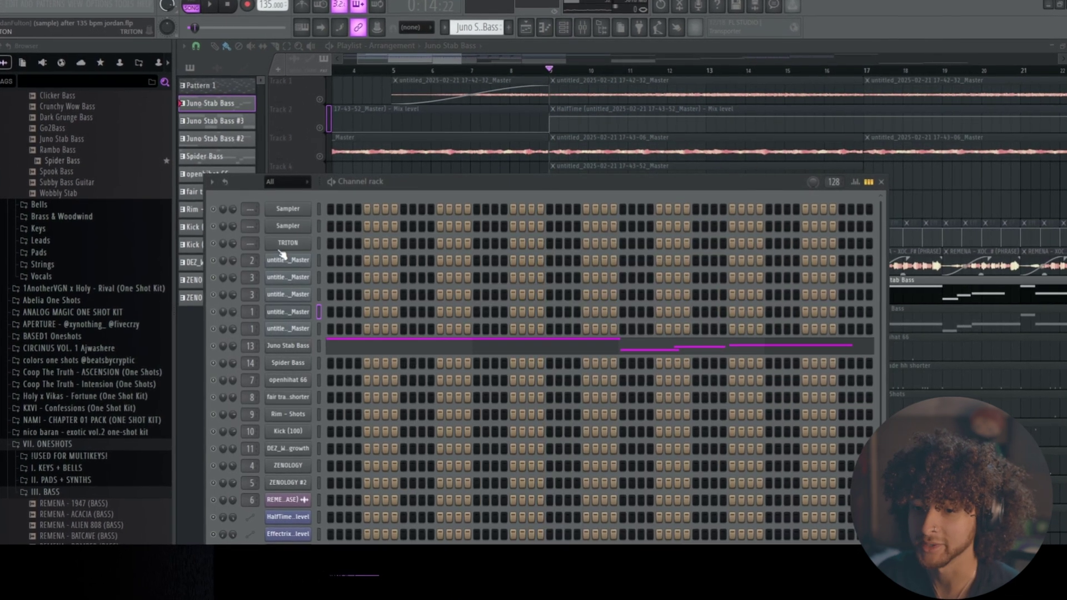
click(277, 241)
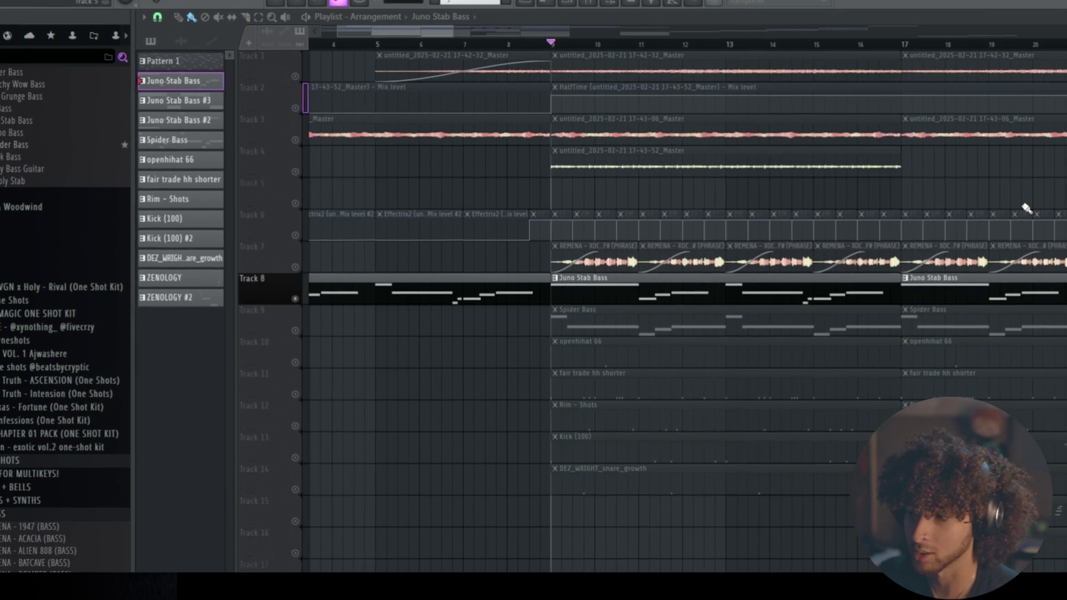
scroll(841, 170, down, 2)
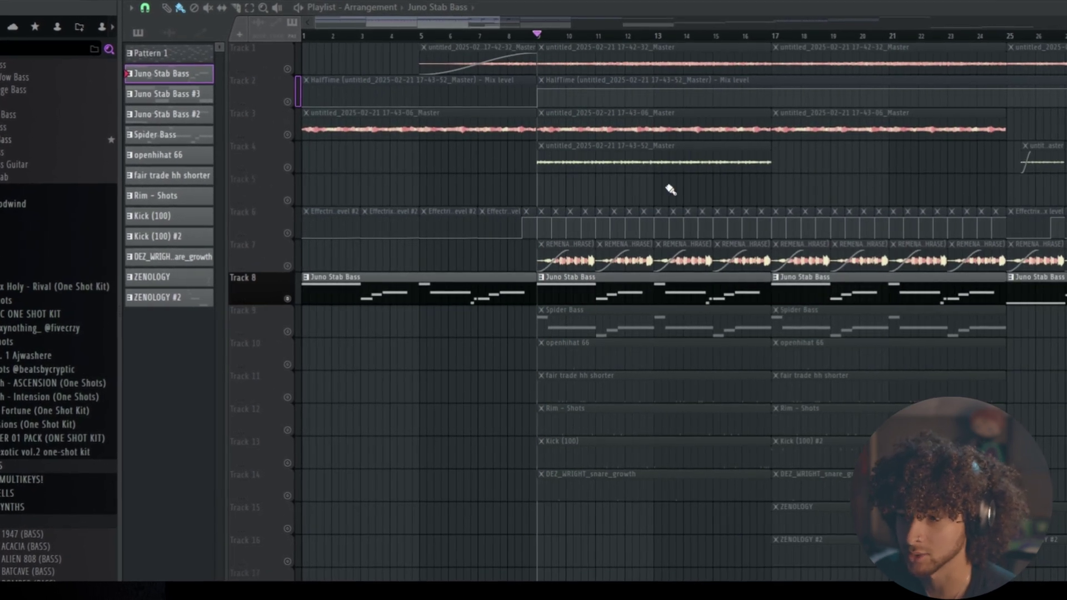
drag(664, 200, 584, 132)
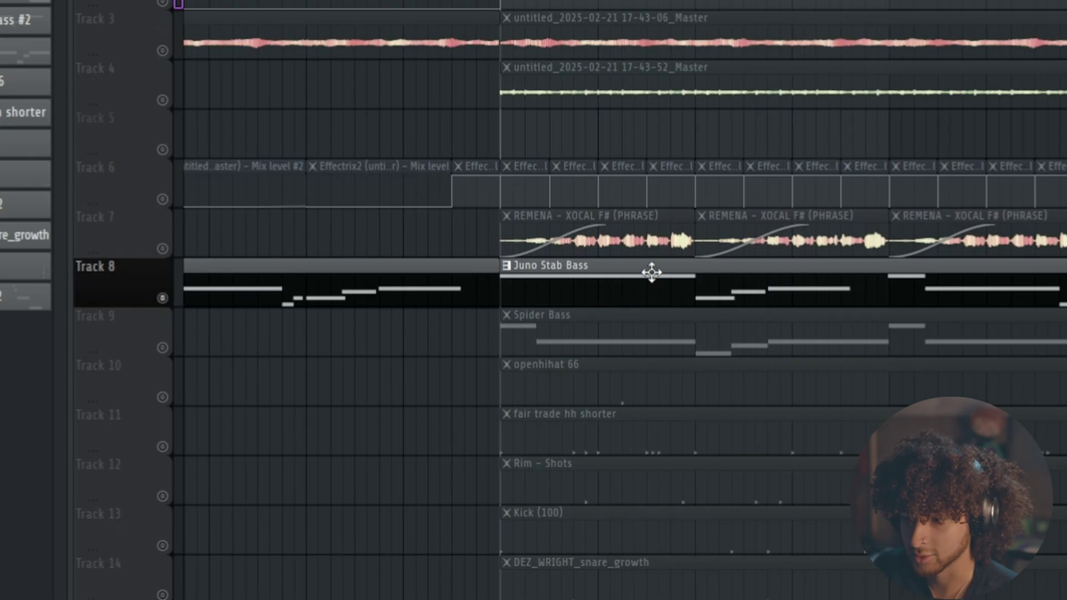
Step: Examine the Juno Stab Bass notes in the piano roll, highlighting the rising A#4, C5, C#5 run and its repeat
key(F6)
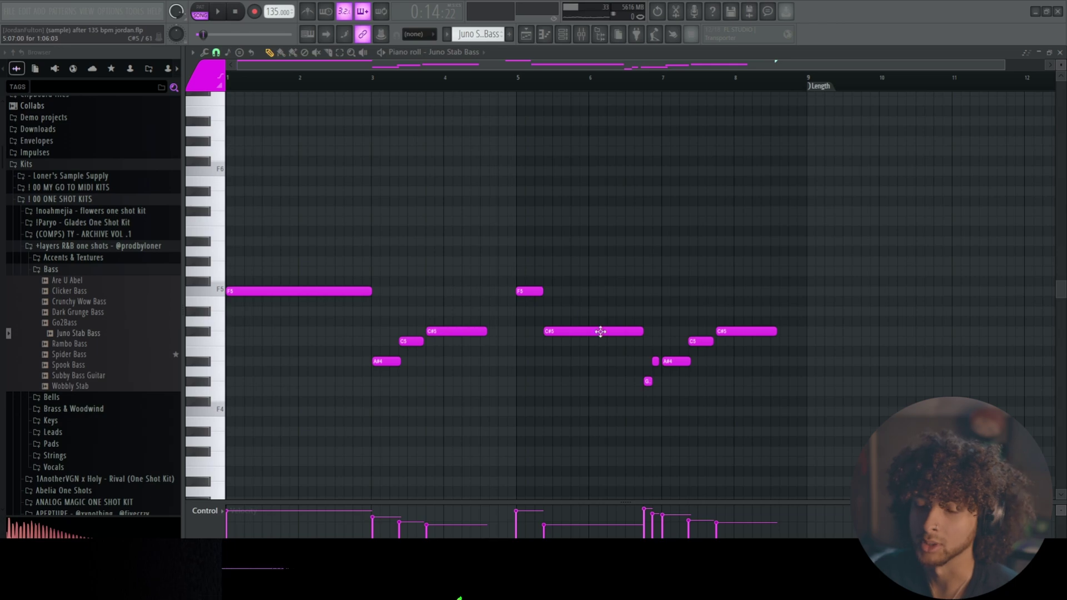
drag(636, 266, 225, 306)
drag(468, 337, 432, 353)
drag(376, 387, 289, 403)
drag(435, 310, 247, 414)
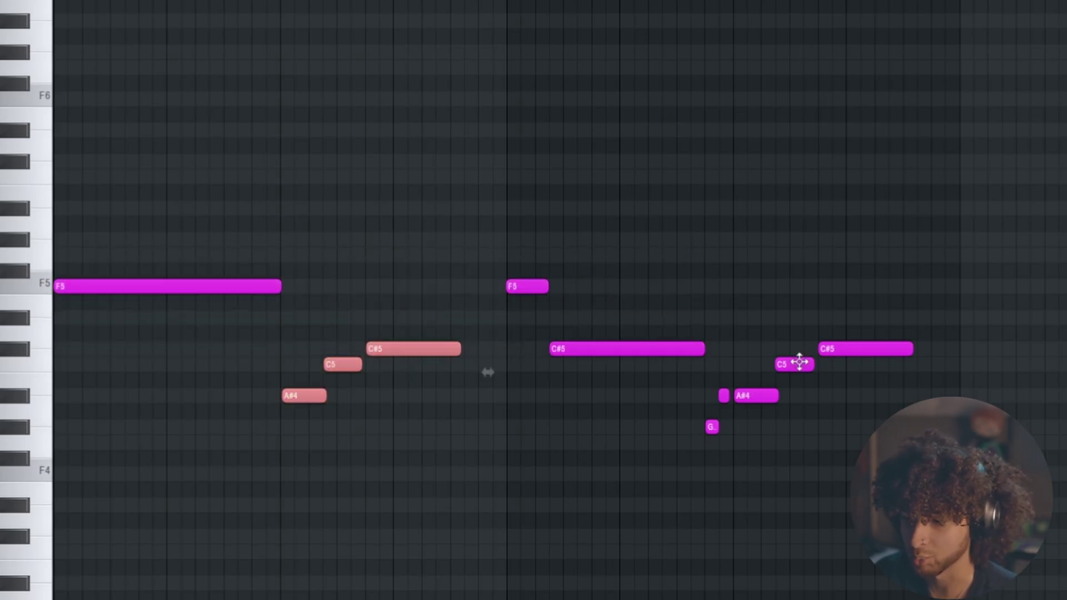
drag(931, 295, 741, 402)
key(ctrl+d)
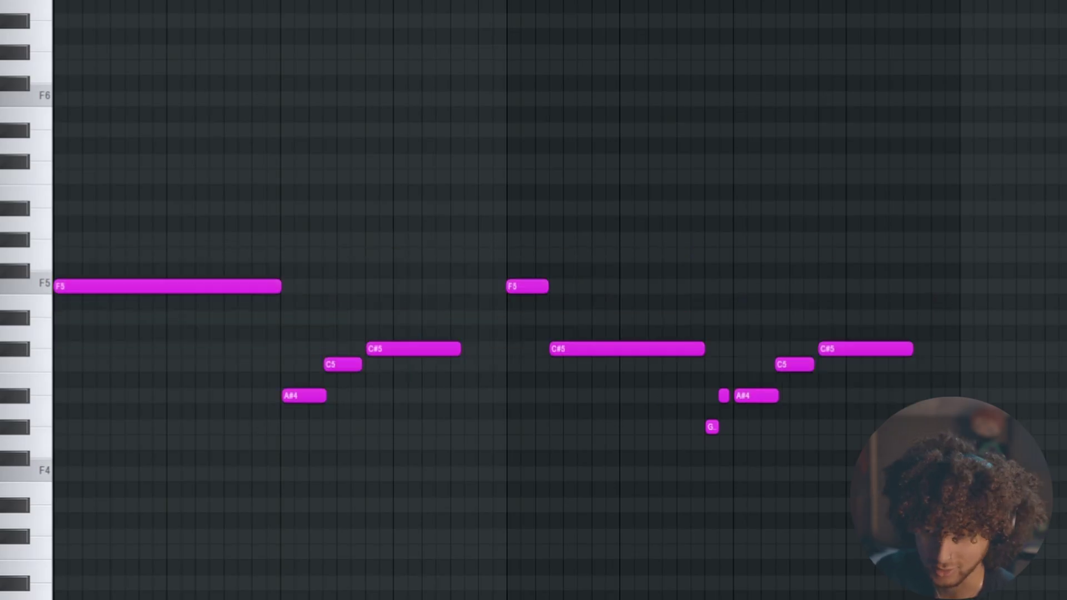
key(F7)
Step: Open the Spider Bass channel's sampler settings from the channel rack and locate its sample file in the browser
click(564, 35)
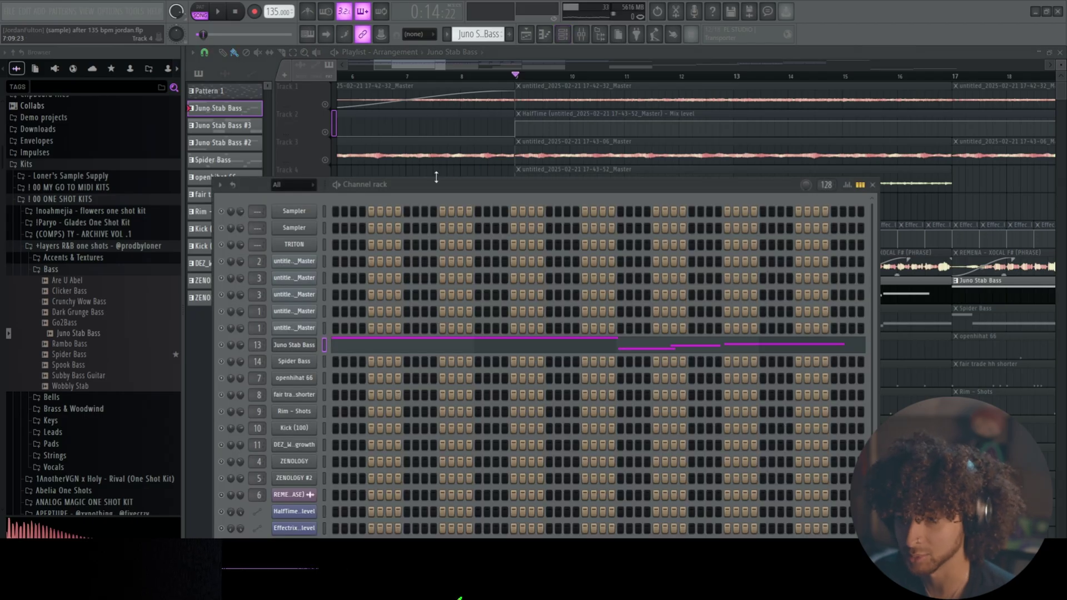
key(F6)
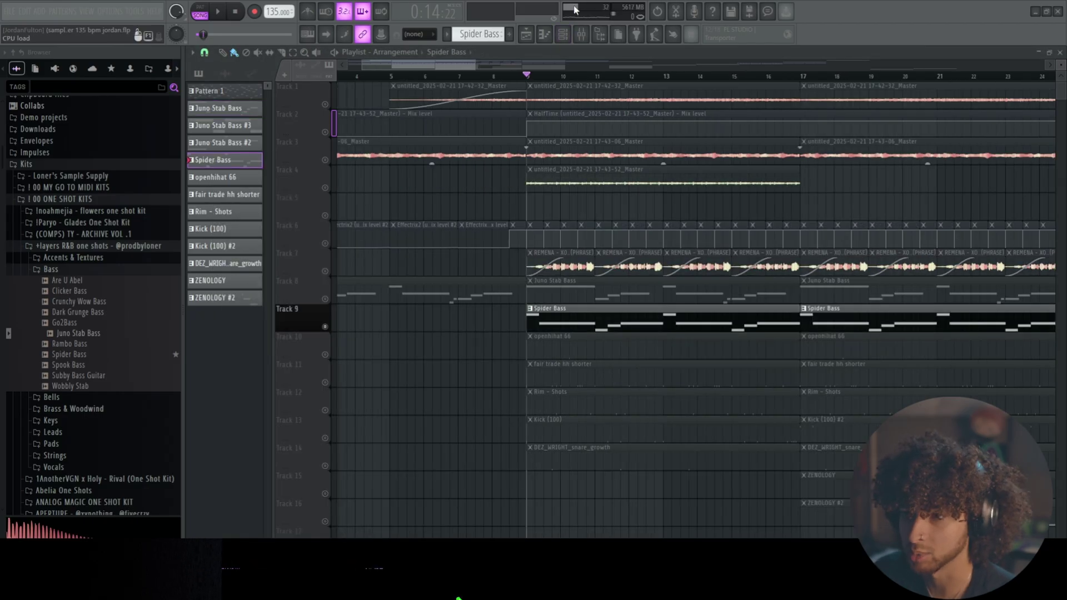
click(563, 35)
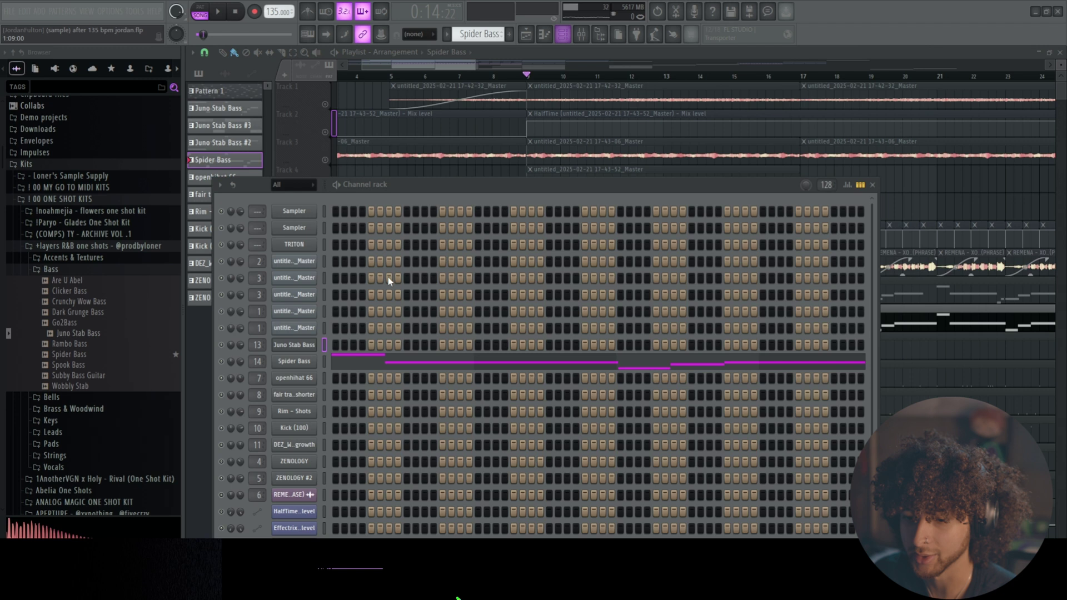
click(293, 362)
drag(429, 214, 448, 215)
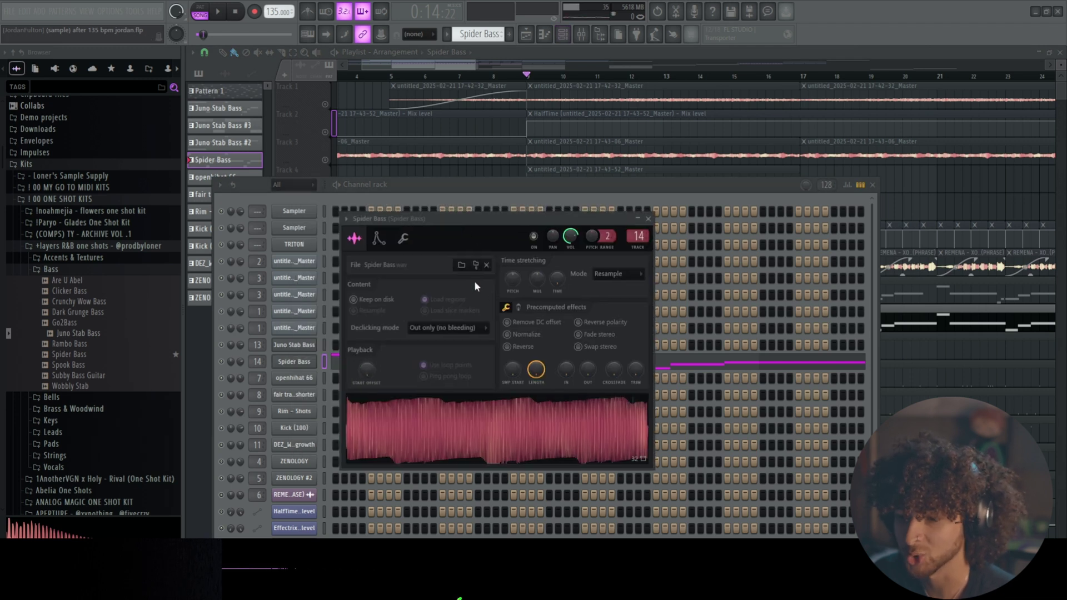
click(475, 265)
click(648, 219)
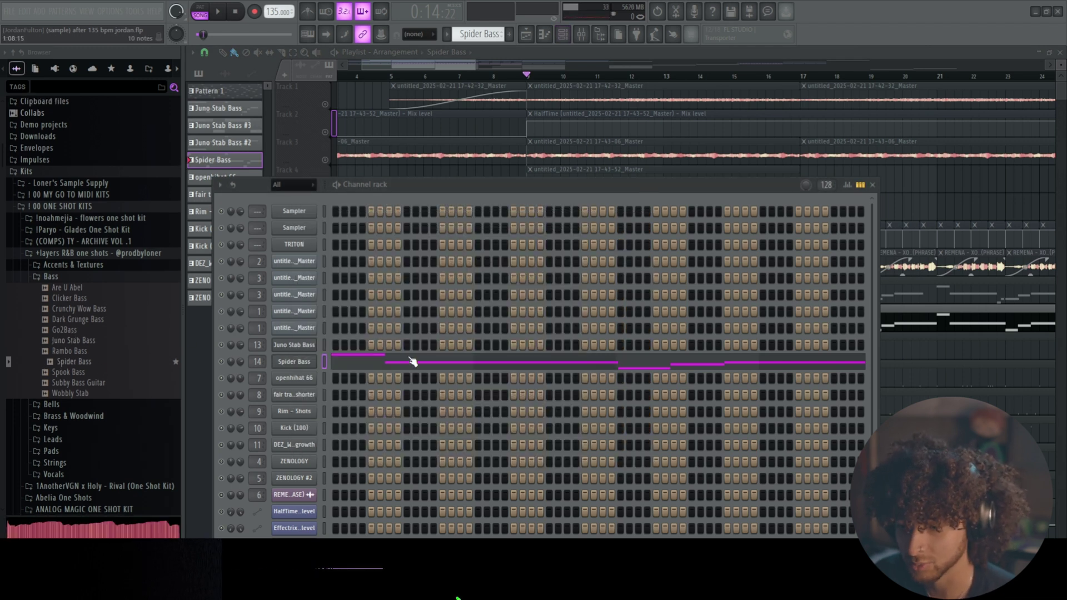
Step: Play the soloed Spider Bass clip from bar 9 and open its notes in the piano roll
click(897, 319)
key(space)
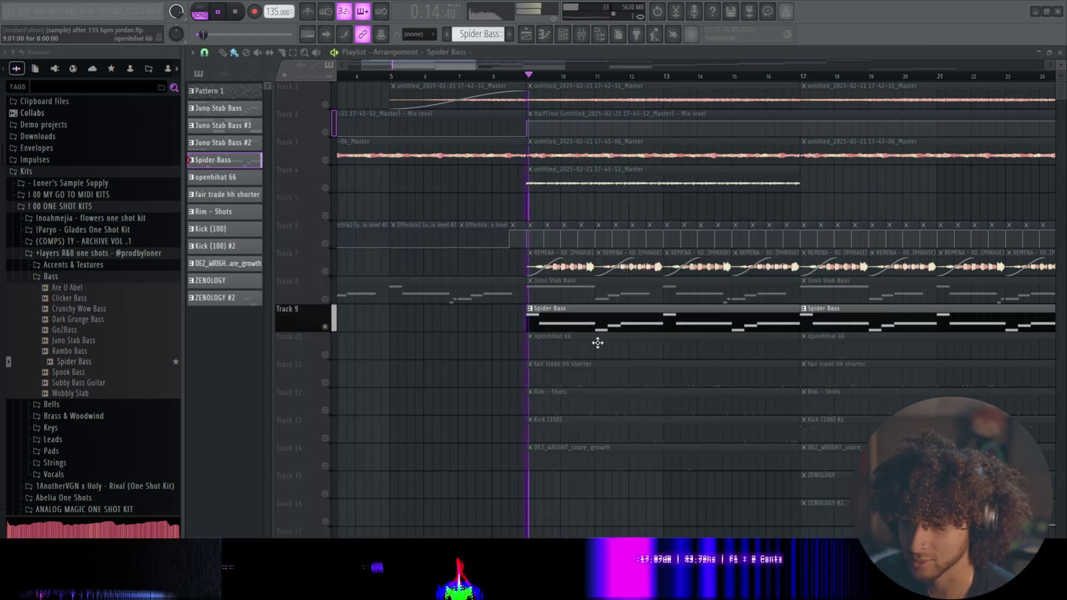
double_click(598, 322)
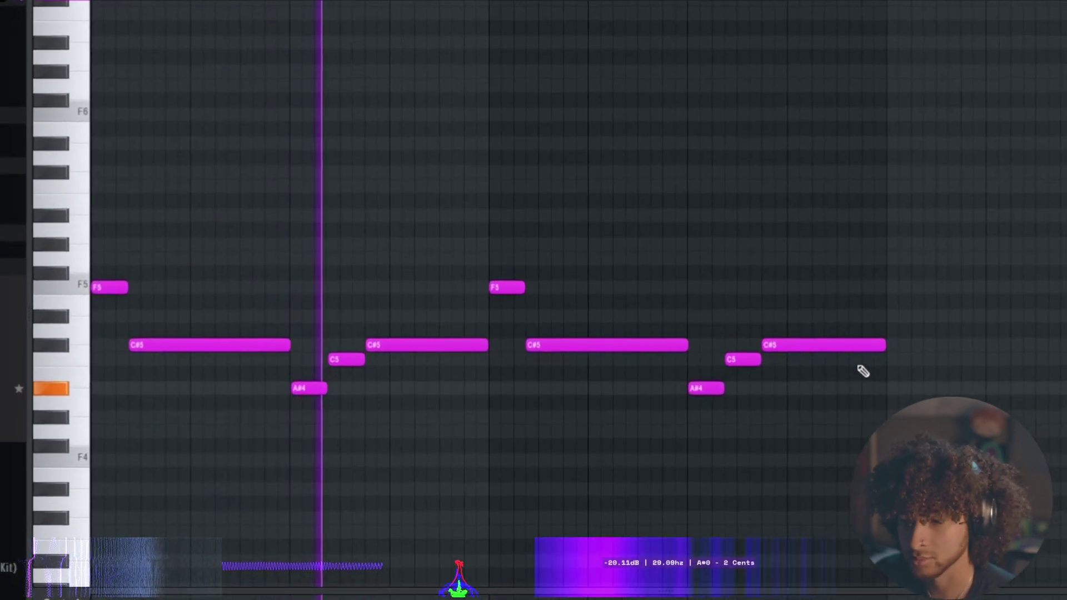
scroll(364, 40, up, 2)
scroll(295, 279, up, 2)
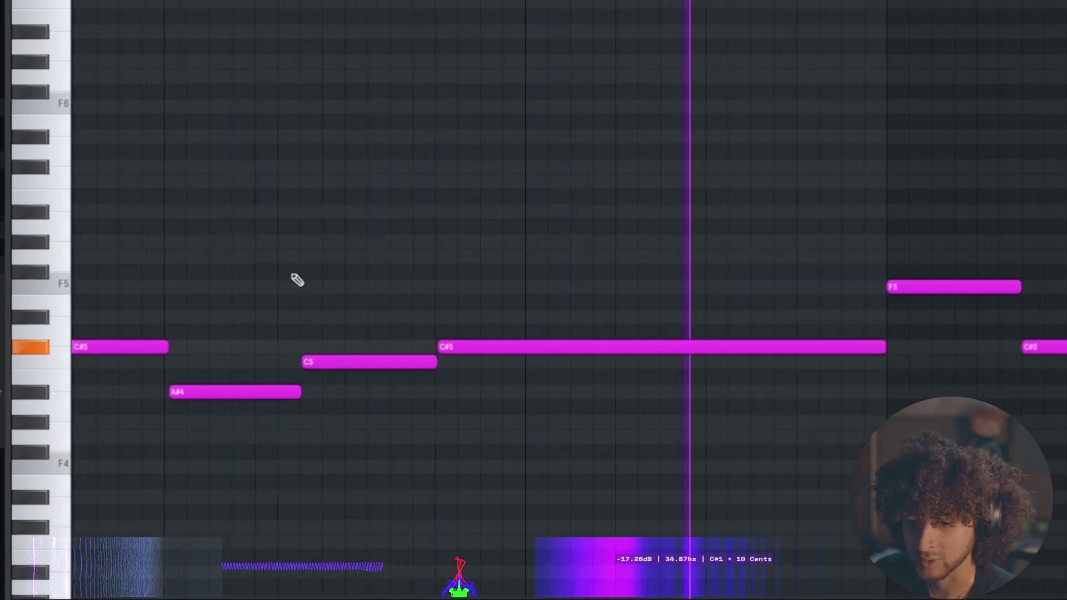
Step: Examine the A#4 and C5 movement in the Spider Bass notes during playback, then return to the playlist and stop playback
drag(360, 361, 195, 433)
scroll(581, 397, down, 3)
scroll(973, 444, up, 1)
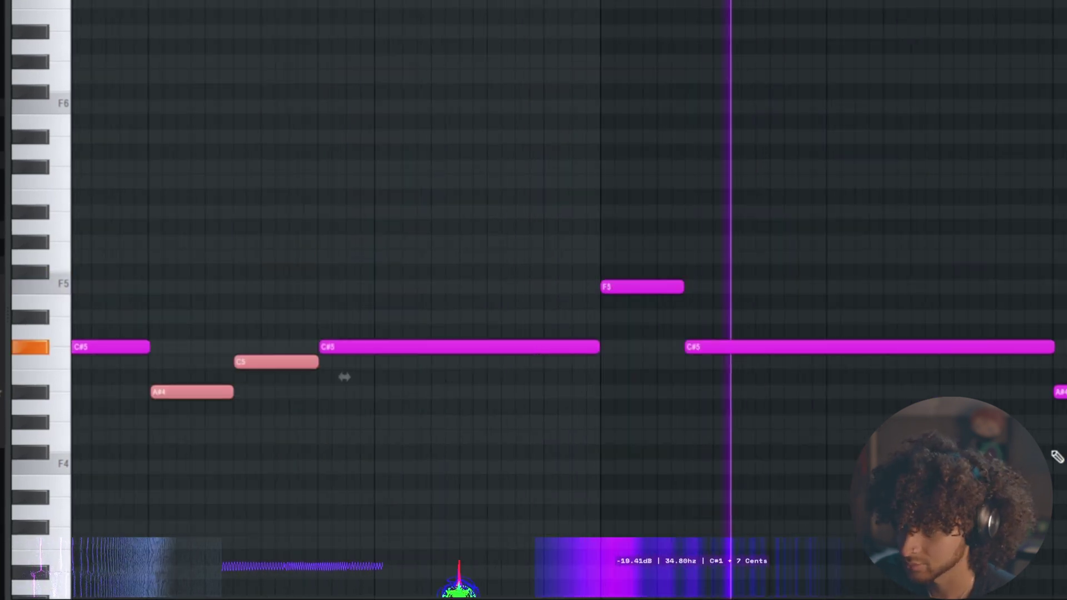
drag(1055, 453, 1044, 345)
scroll(838, 198, down, 2)
key(ctrl+d)
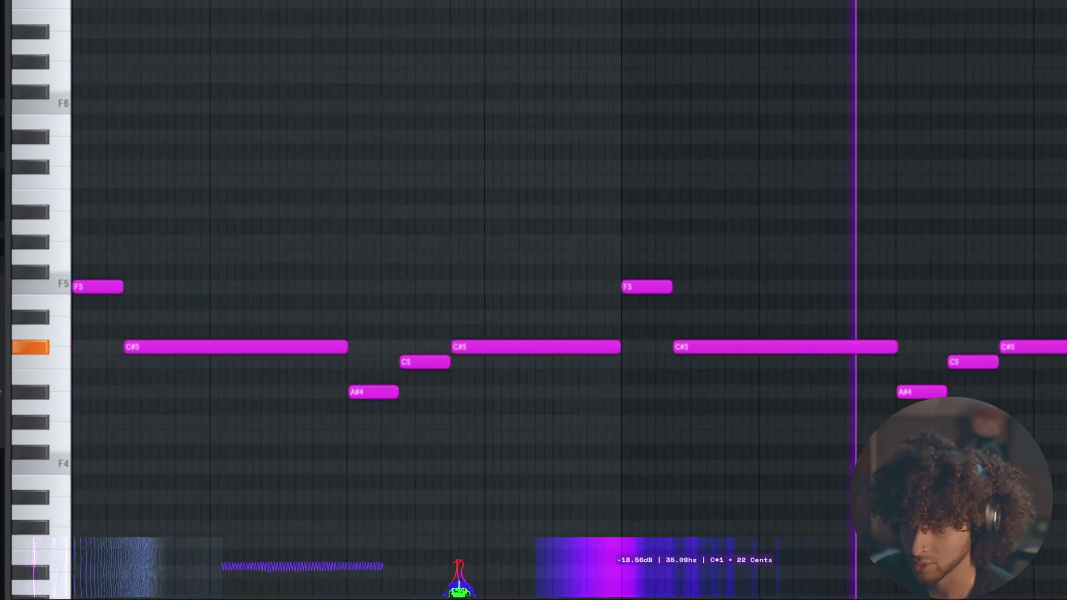
key(Escape)
scroll(524, 361, down, 2)
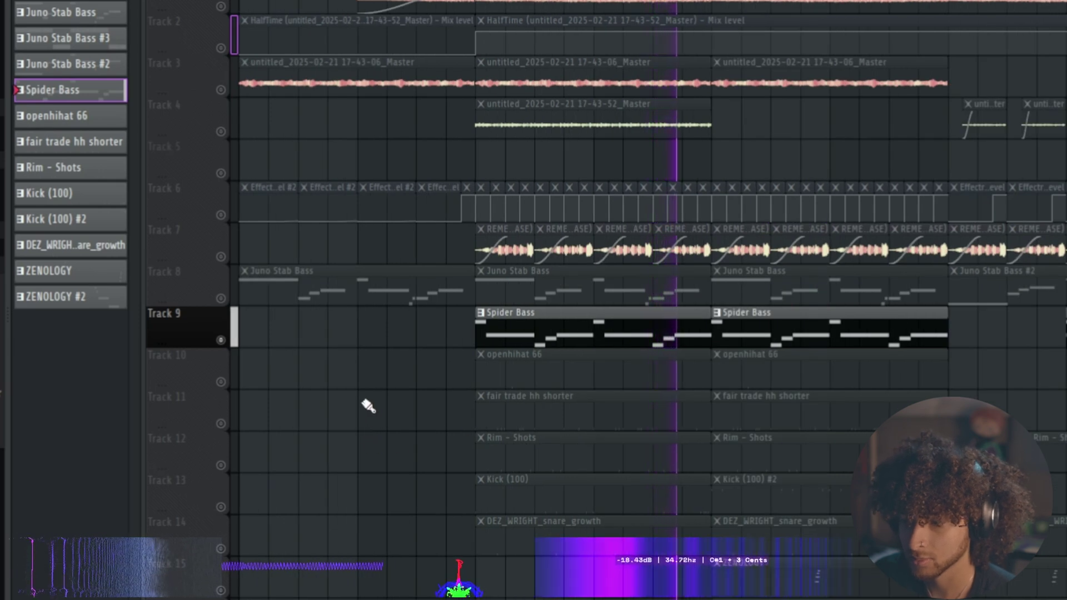
scroll(361, 422, down, 2)
scroll(207, 345, up, 2)
key(space)
Step: Solo the REMENA - XOCAL F# phrase on Track 7 and enable the Effectrix2 automation on Track 6 alongside it
right_click(221, 256)
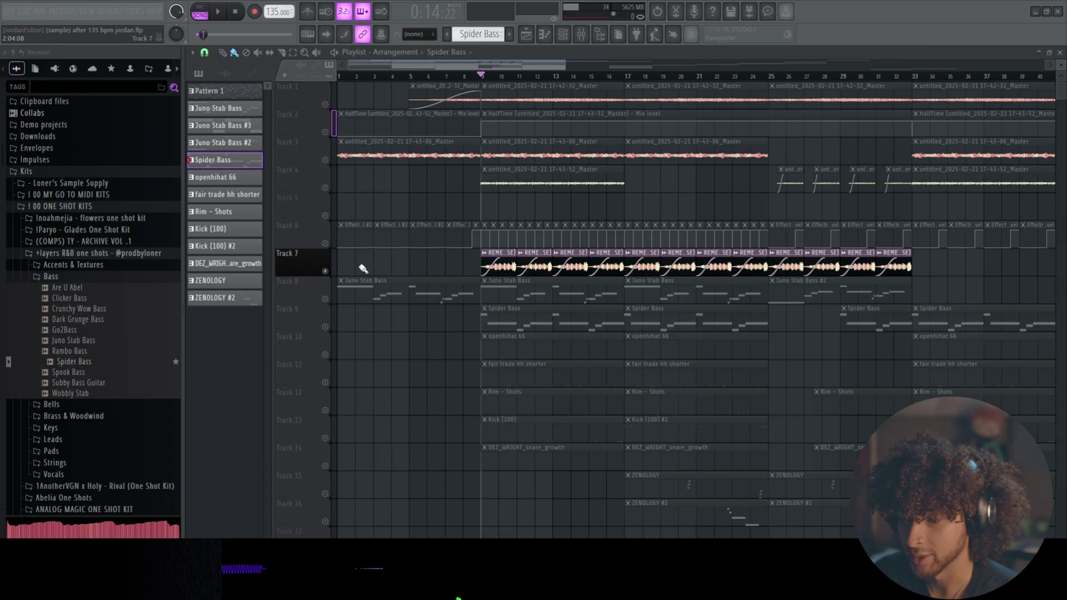
click(325, 243)
scroll(524, 267, up, 4)
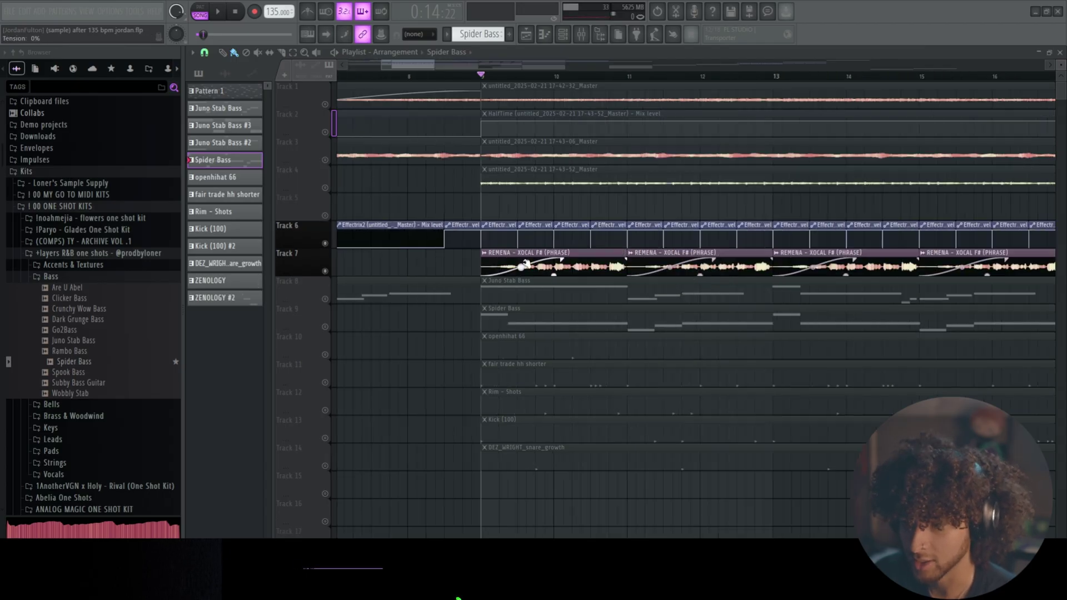
Step: Inspect the REMENA - XOCAL F# phrase's sampler settings and its mixer insert 6
double_click(524, 267)
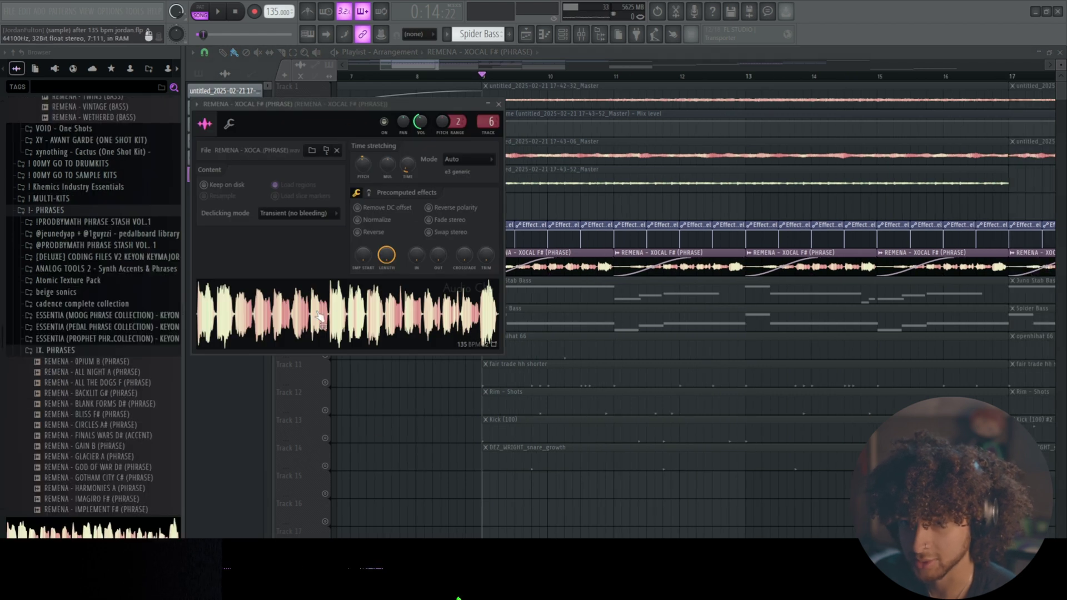
drag(276, 104, 293, 336)
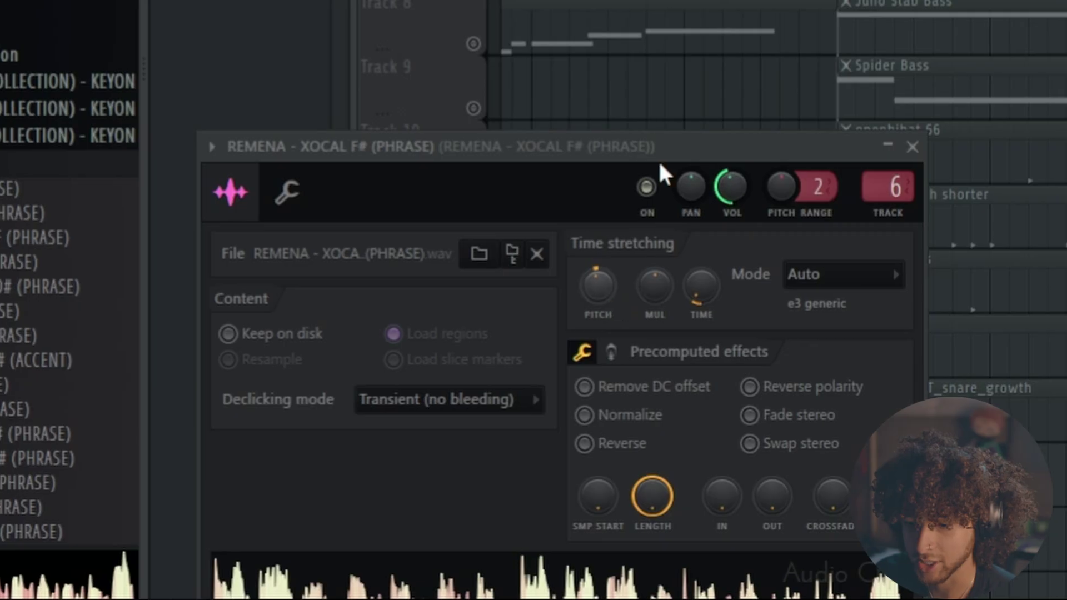
drag(664, 135, 680, 60)
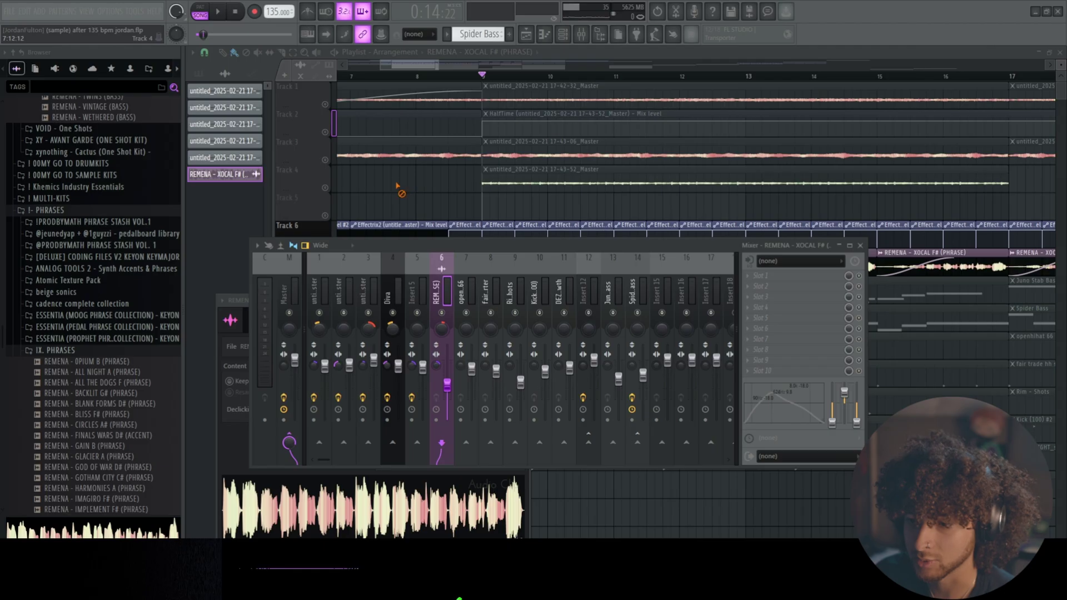
key(F9)
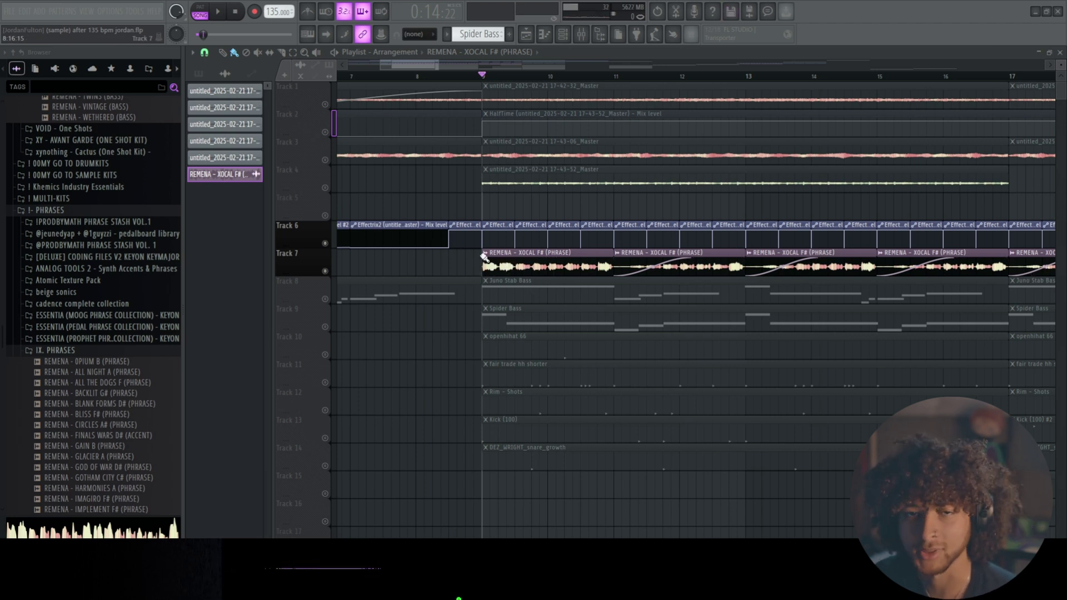
Step: Play the Track 7 vocal phrase together with the Track 6 automation from bar 9
key(space)
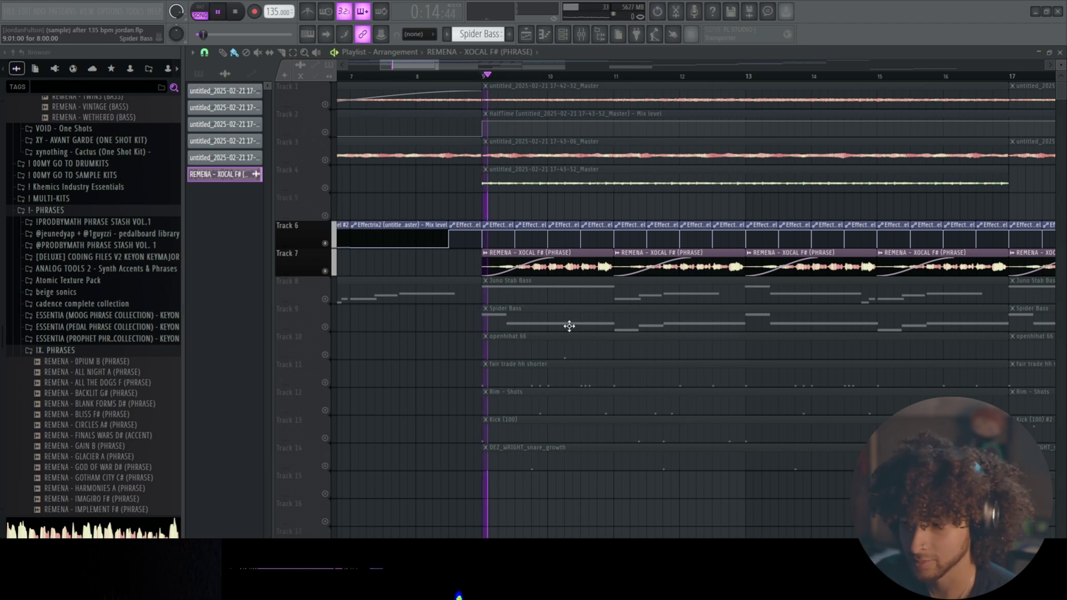
scroll(723, 451, down, 3)
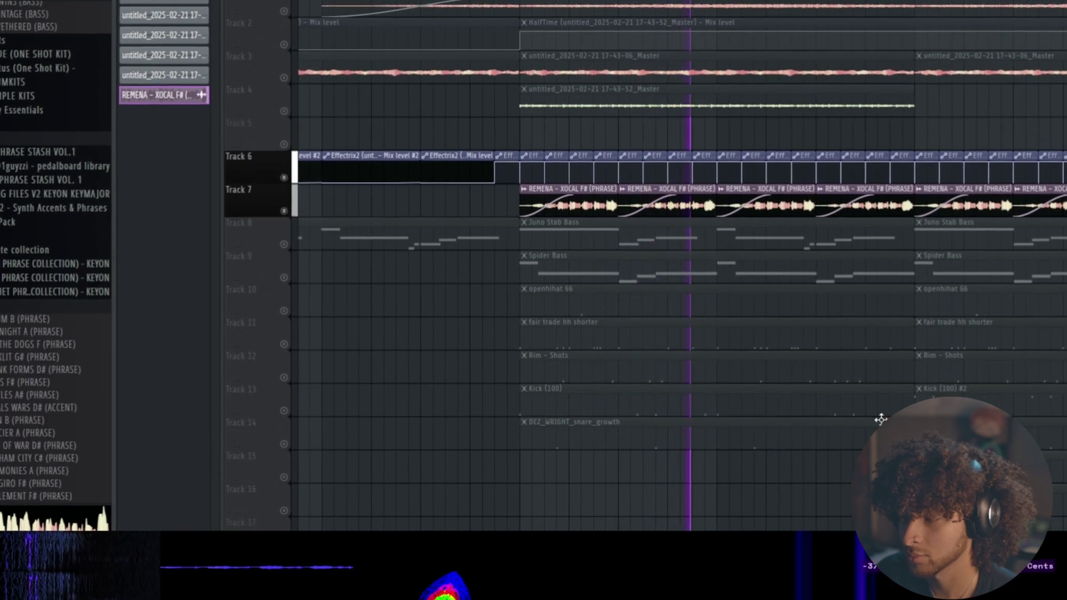
Step: View the preset of the first ZENOLOGY channel and examine its notes in the piano roll
key(F6)
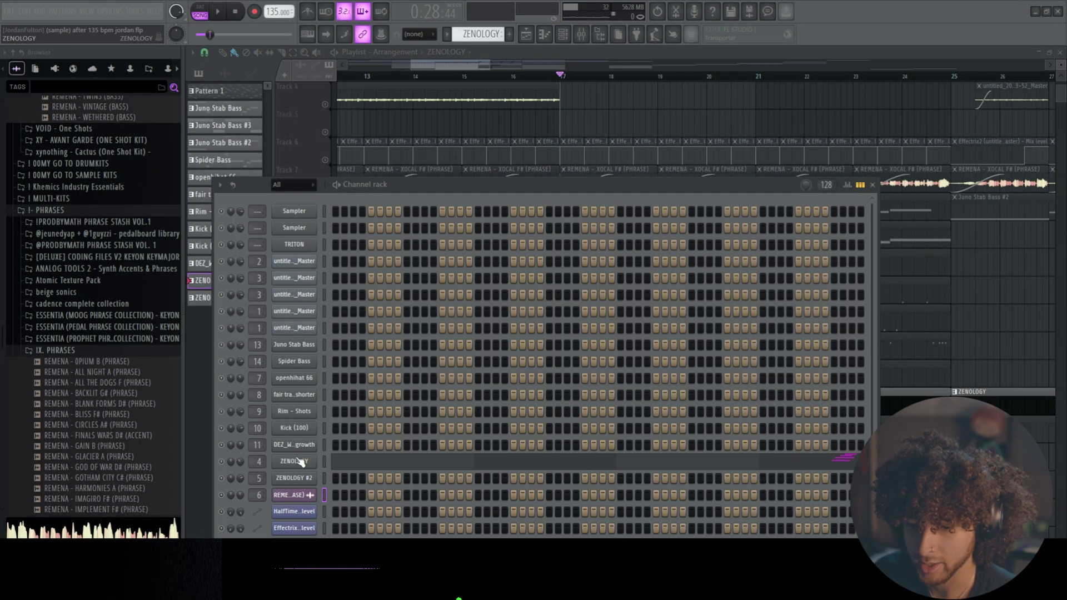
click(300, 461)
drag(420, 179, 462, 134)
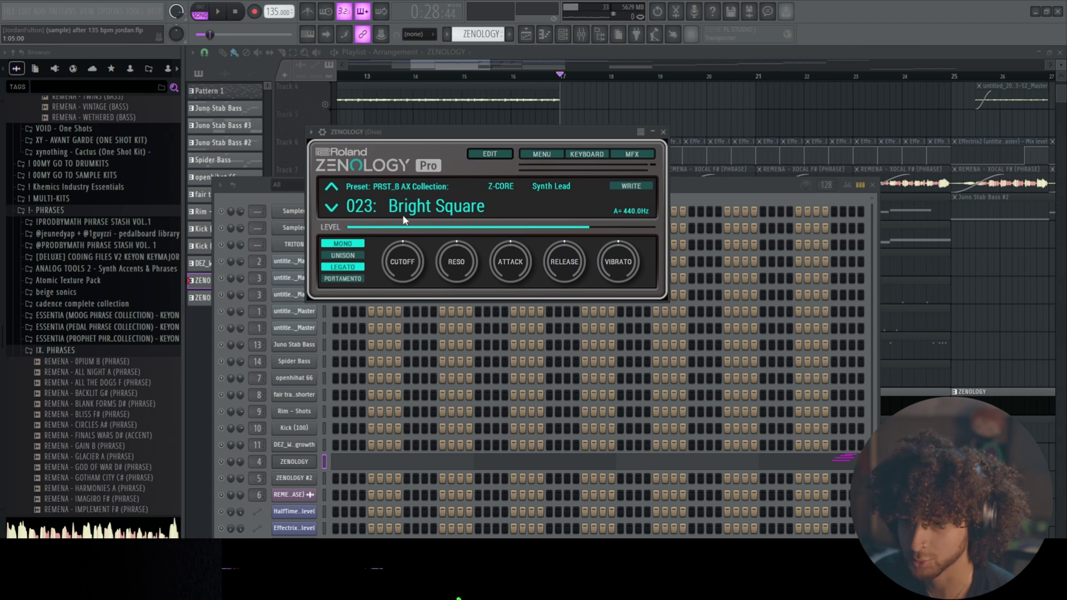
click(392, 466)
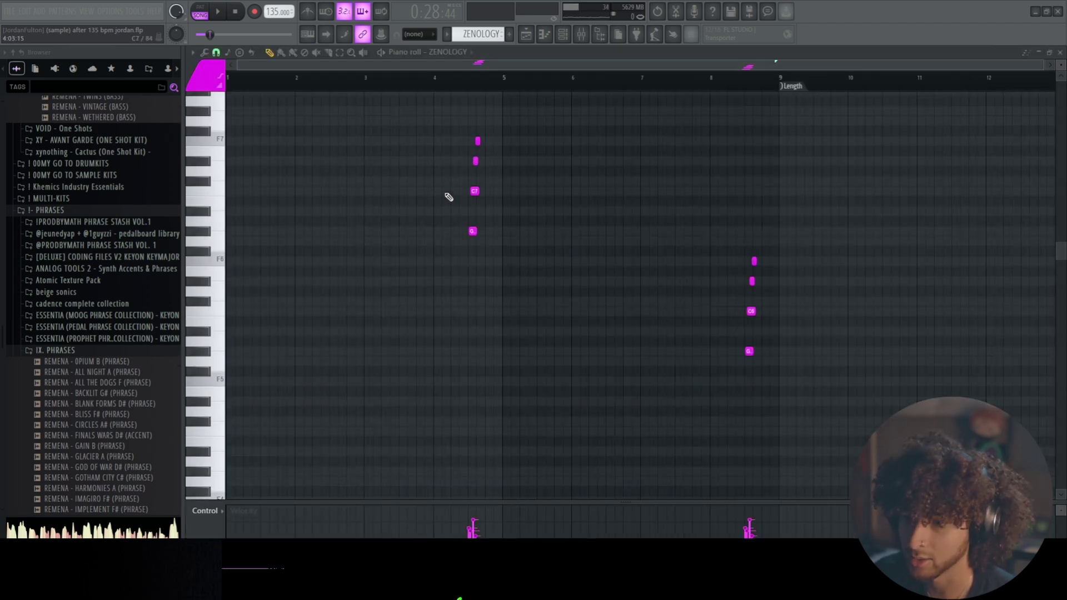
scroll(439, 215, up, 3)
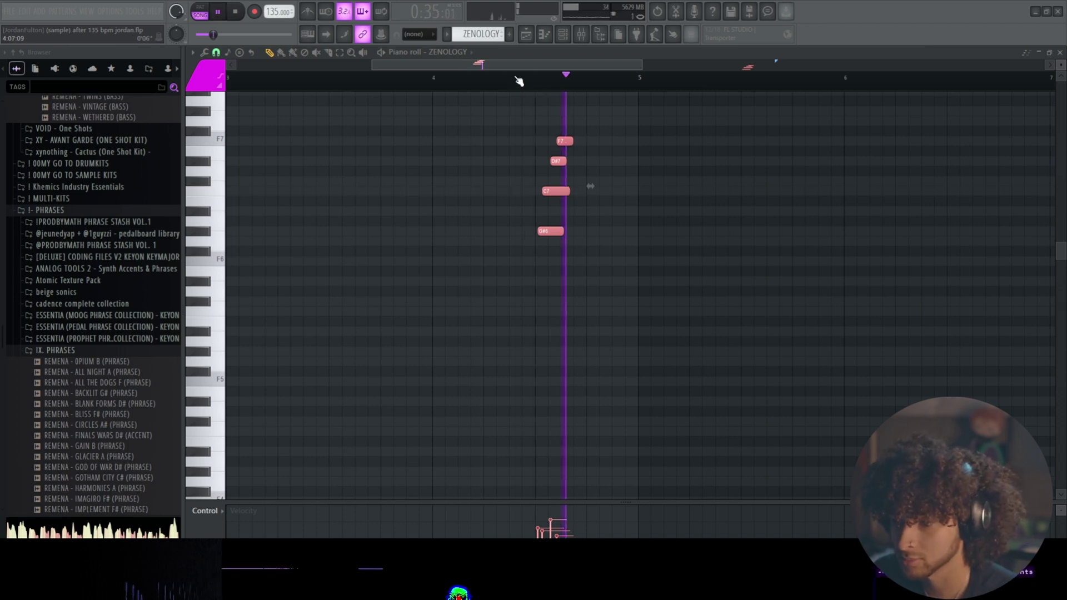
Step: Bring up the mixer below the ZENOLOGY notes and play the first note run
key(space)
click(580, 35)
drag(454, 245, 455, 332)
key(space)
key(space)
Step: Inspect the ValhallaDelay and ValhallaVintageVerb settings and mix levels on mixer insert 4
click(778, 363)
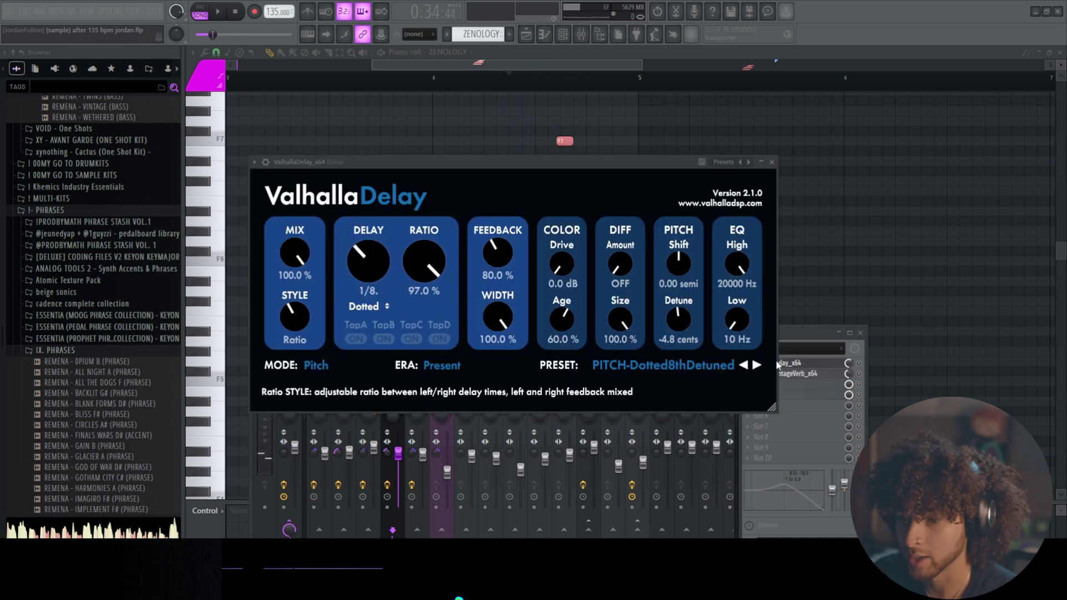
drag(486, 168, 460, 132)
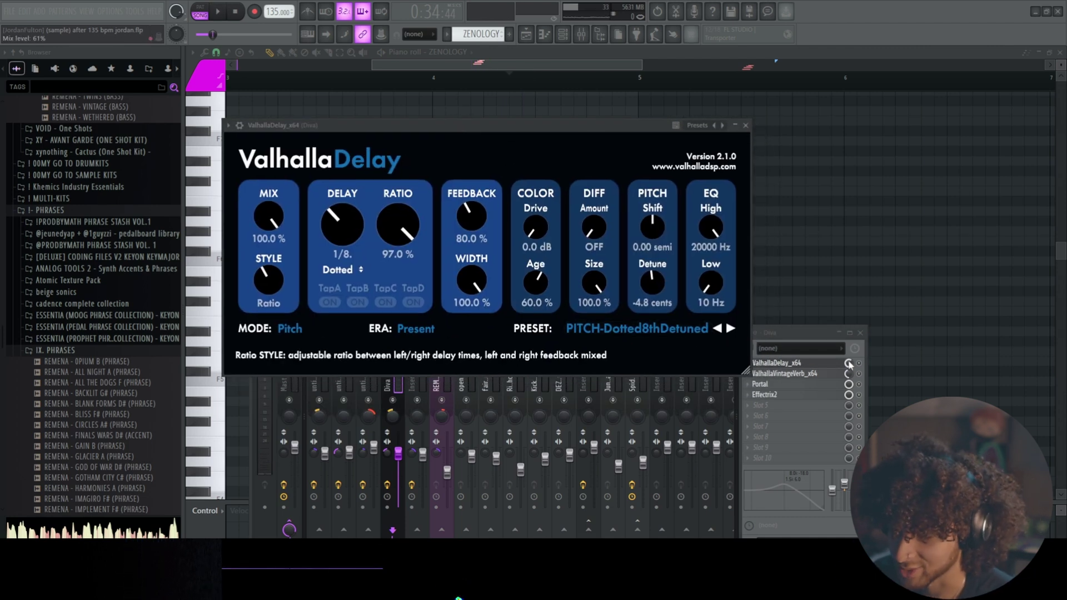
click(783, 374)
drag(393, 178, 315, 113)
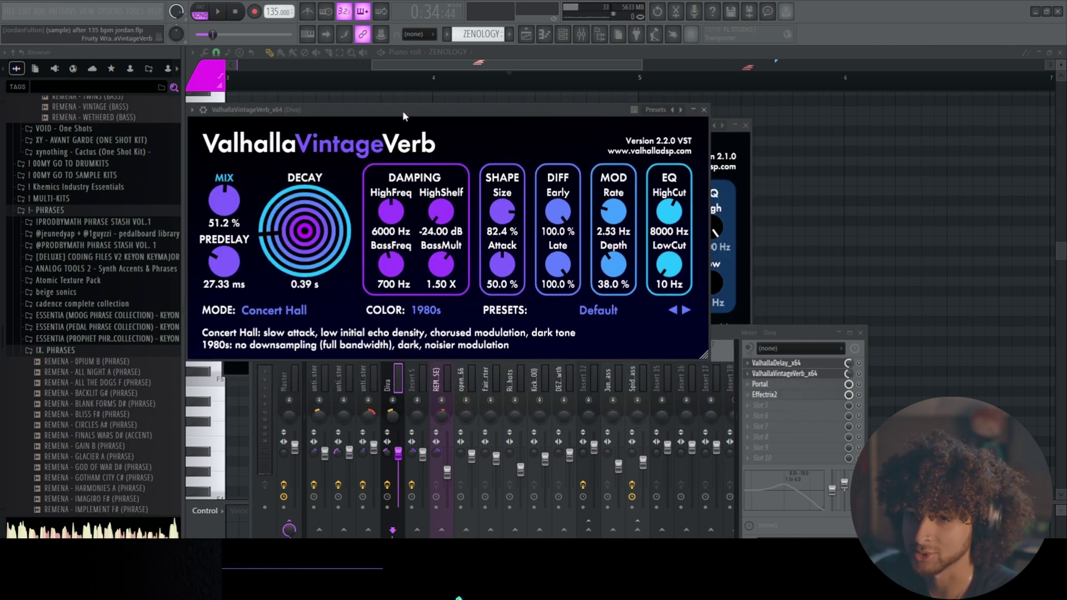
drag(403, 112, 477, 123)
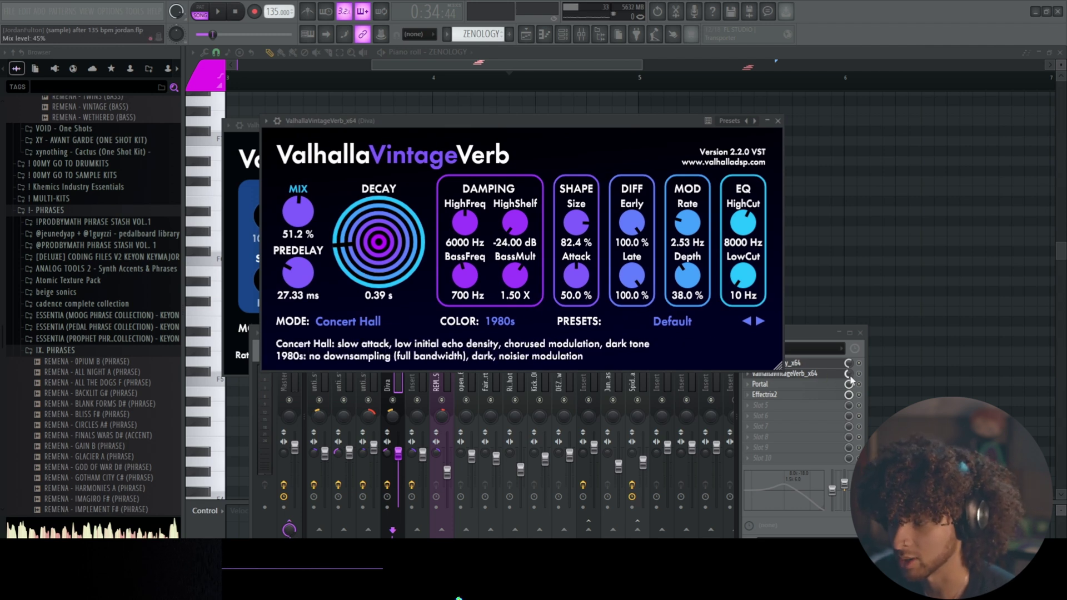
click(807, 334)
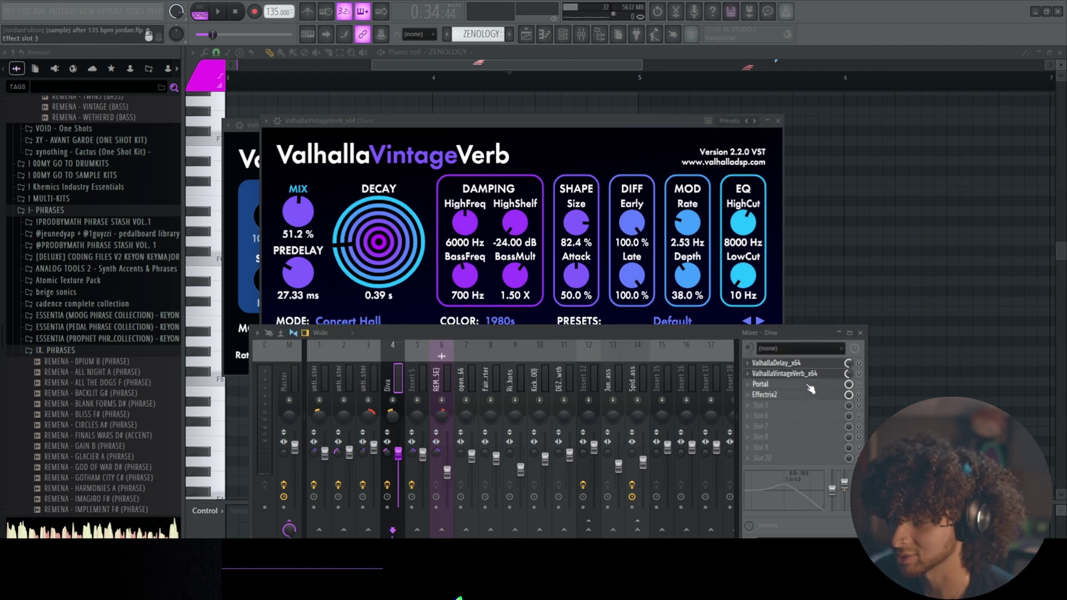
Step: Show Portal from mixer insert 4, check its grain controls, and bring up its preset list
click(809, 385)
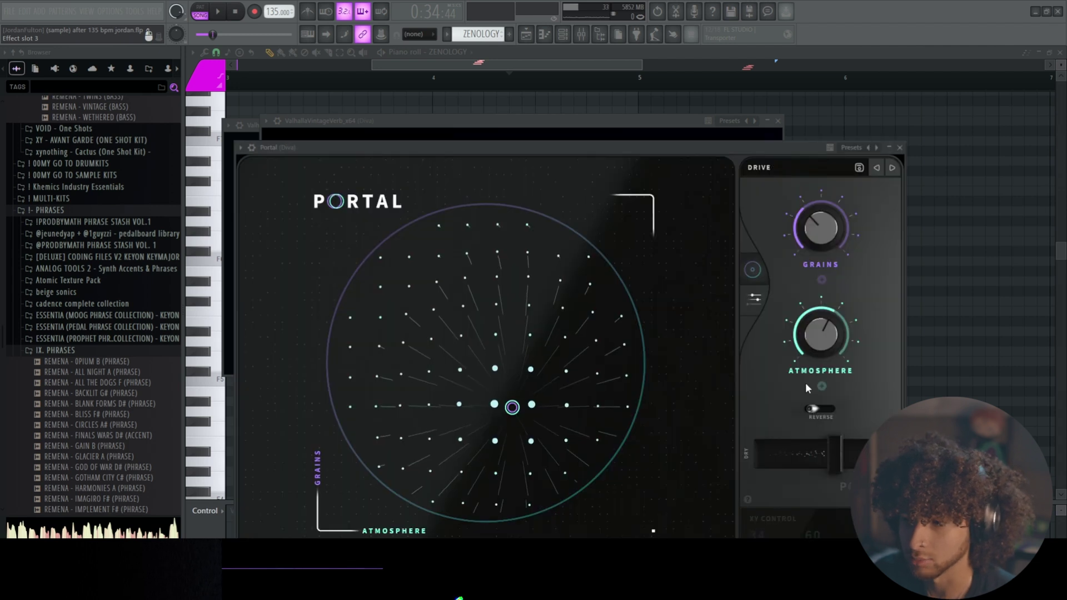
click(754, 300)
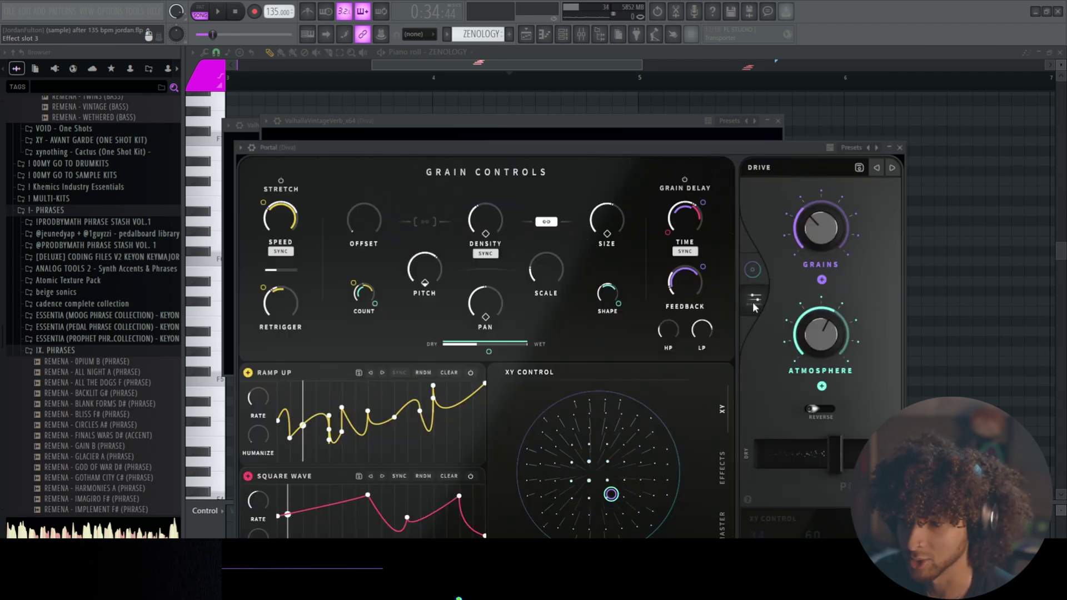
click(796, 169)
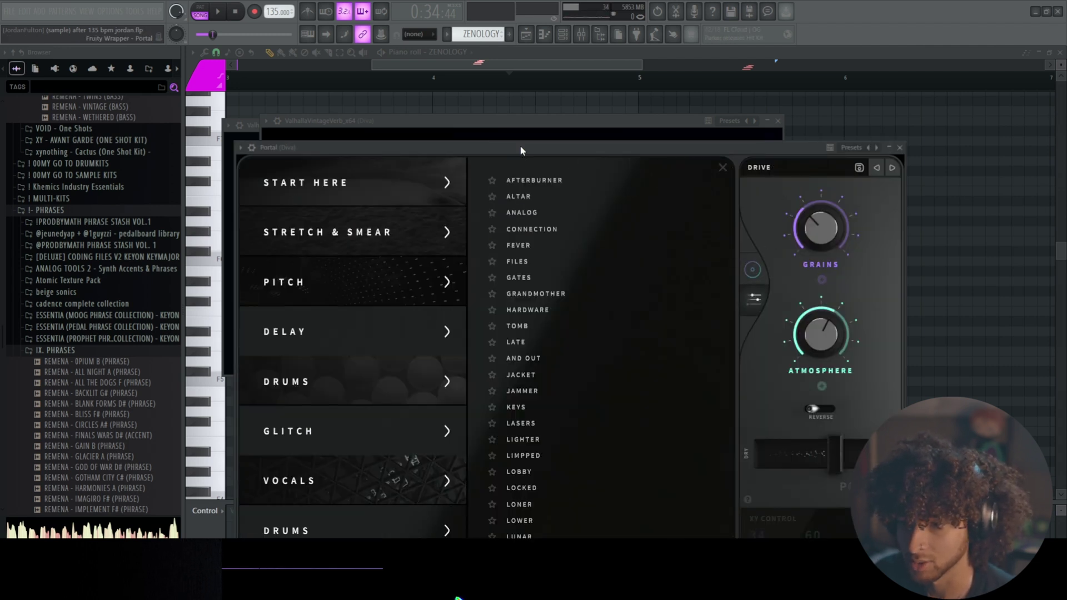
Step: Browse Portal's preset categories and banks, from the sound design groups to the custom Portal banks
drag(519, 145, 465, 51)
scroll(566, 314, down, 10)
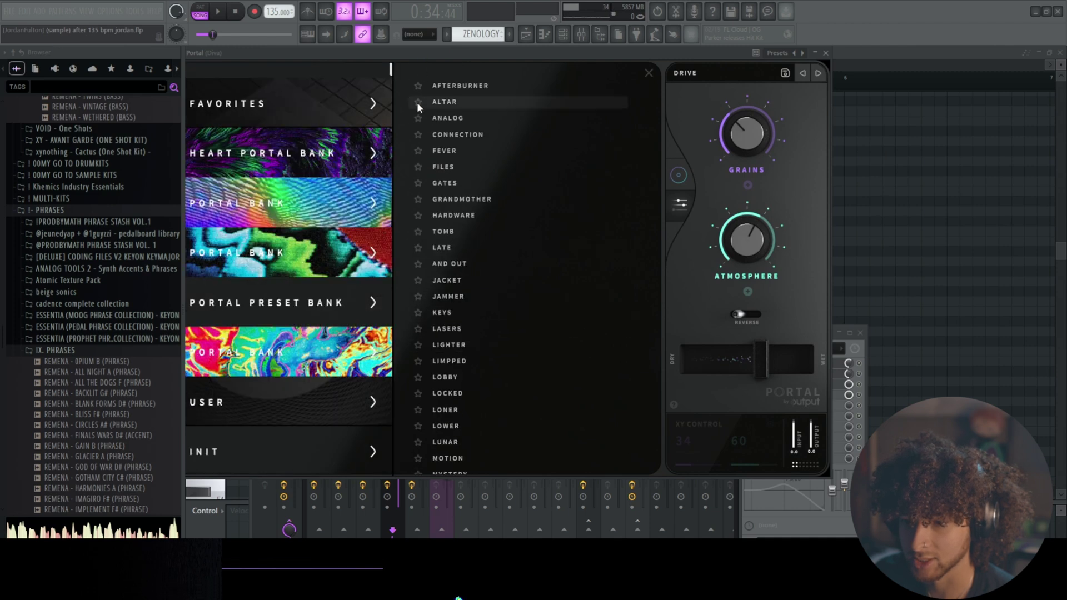
drag(441, 55, 525, 196)
scroll(417, 277, up, 6)
scroll(418, 278, down, 7)
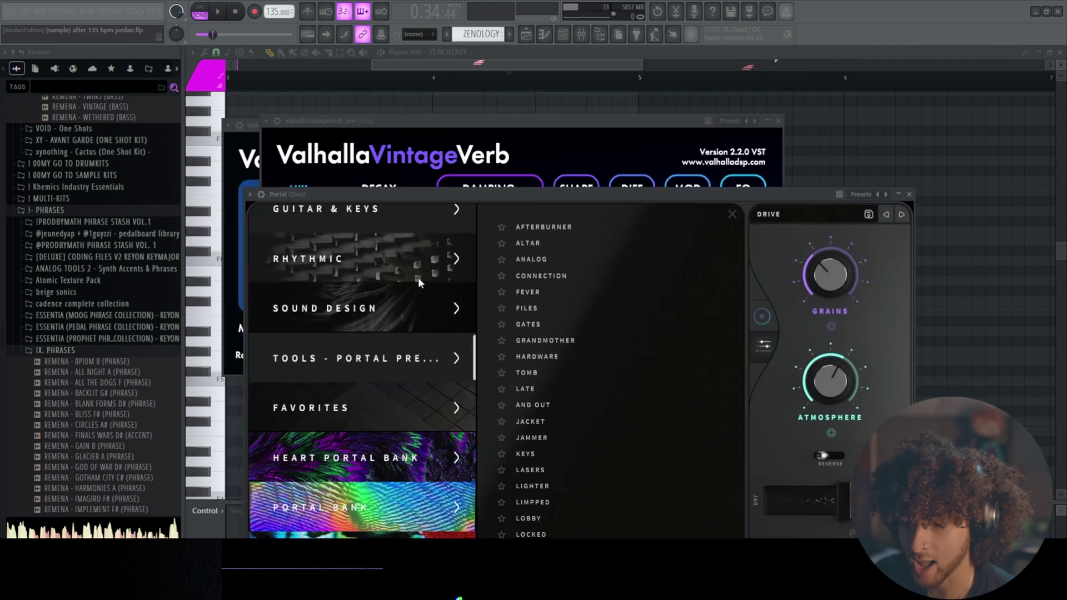
scroll(444, 311, up, 4)
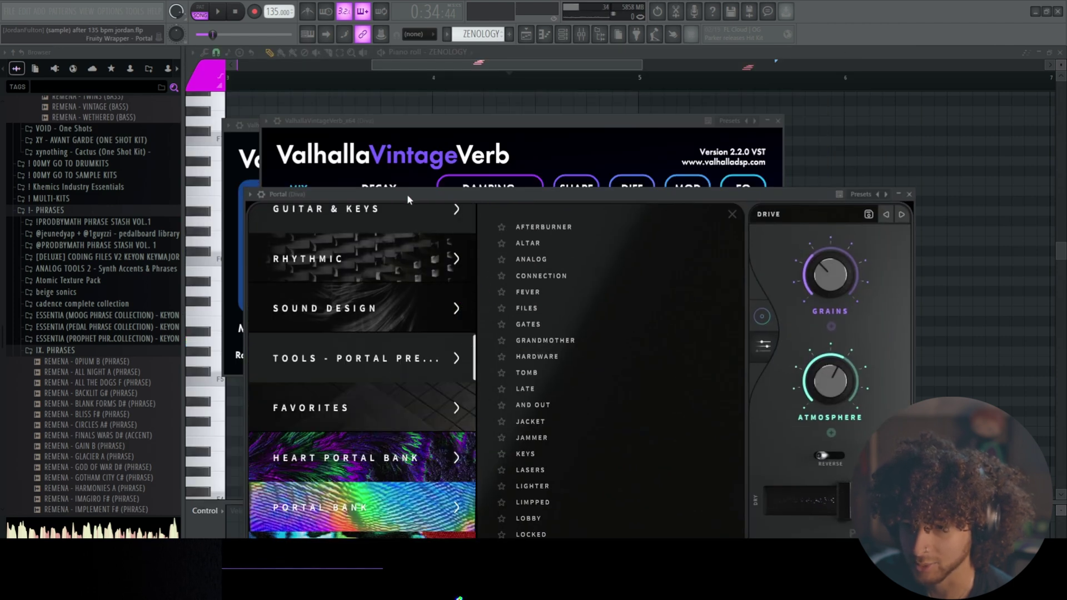
Step: Inspect the Effectrix2 Waterfall preset and its Spectrum sequence on mixer insert 4
drag(407, 194, 400, 142)
click(581, 35)
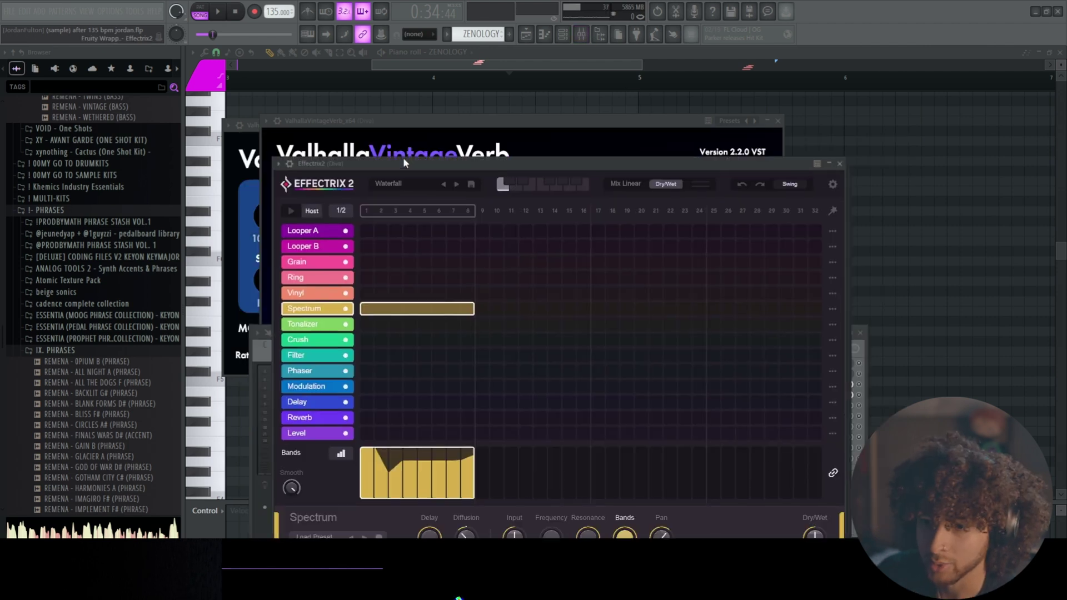
drag(402, 160, 391, 134)
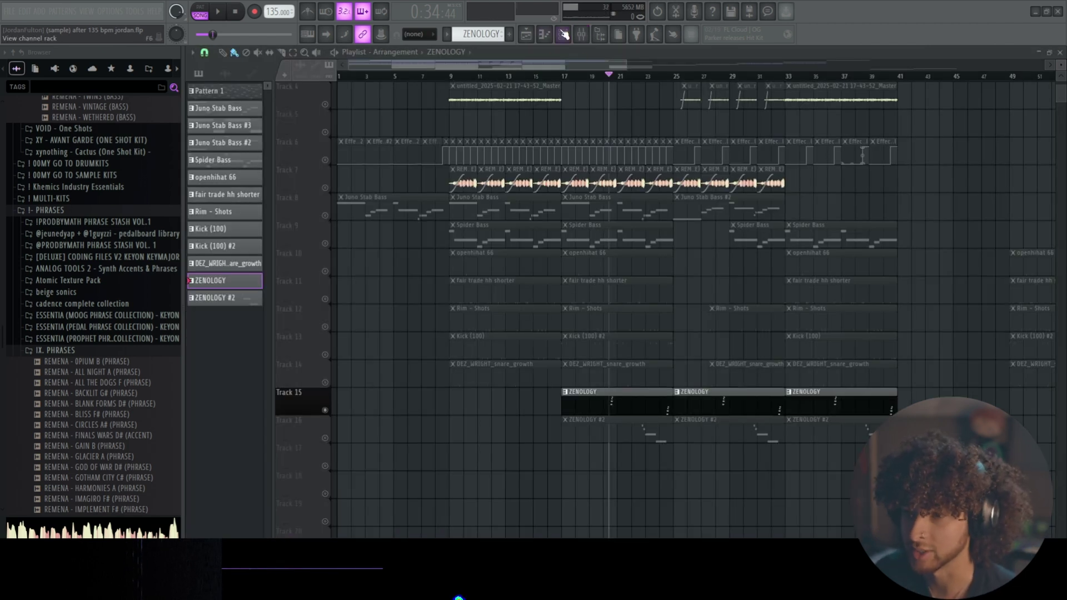
Step: Solo Track 16 in the playlist and view the presets of the ZENOLOGY channels
right_click(323, 438)
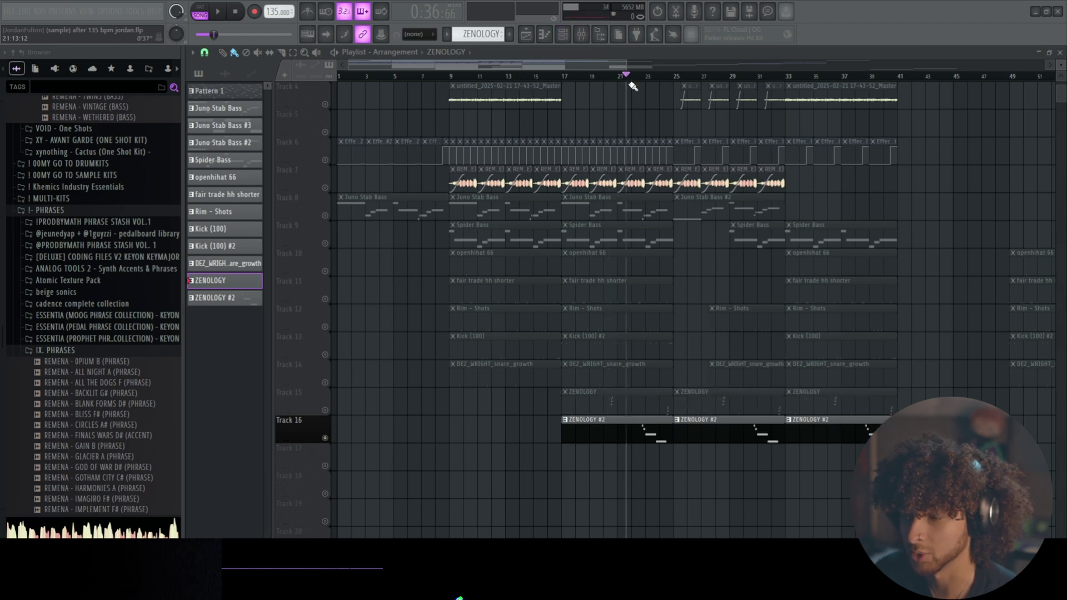
scroll(653, 388, up, 4)
key(F6)
click(304, 464)
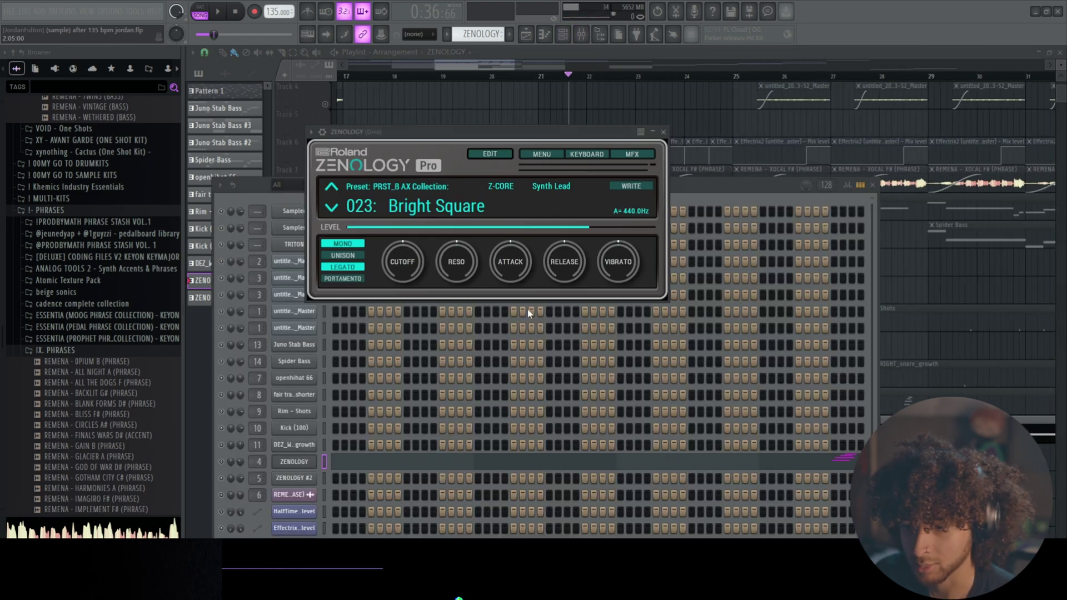
right_click(700, 100)
click(612, 433)
key(F6)
click(294, 478)
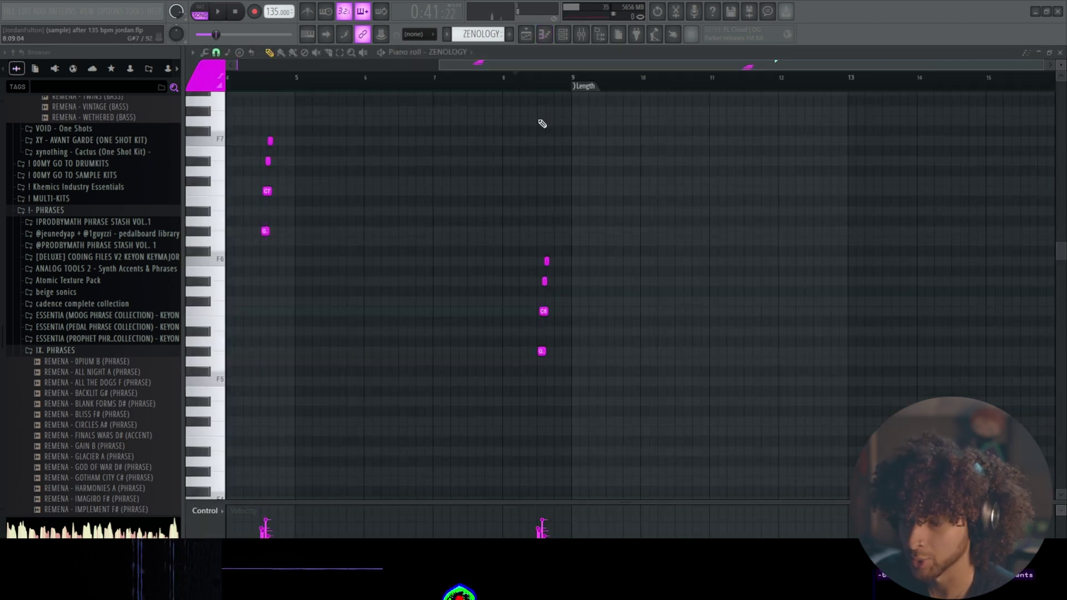
Step: Examine the two short ZENOLOGY note runs in bars 4 and 8 of the piano roll, selecting the second run
scroll(539, 121, left, 3)
drag(803, 395, 729, 253)
scroll(764, 307, up, 3)
scroll(657, 81, down, 2)
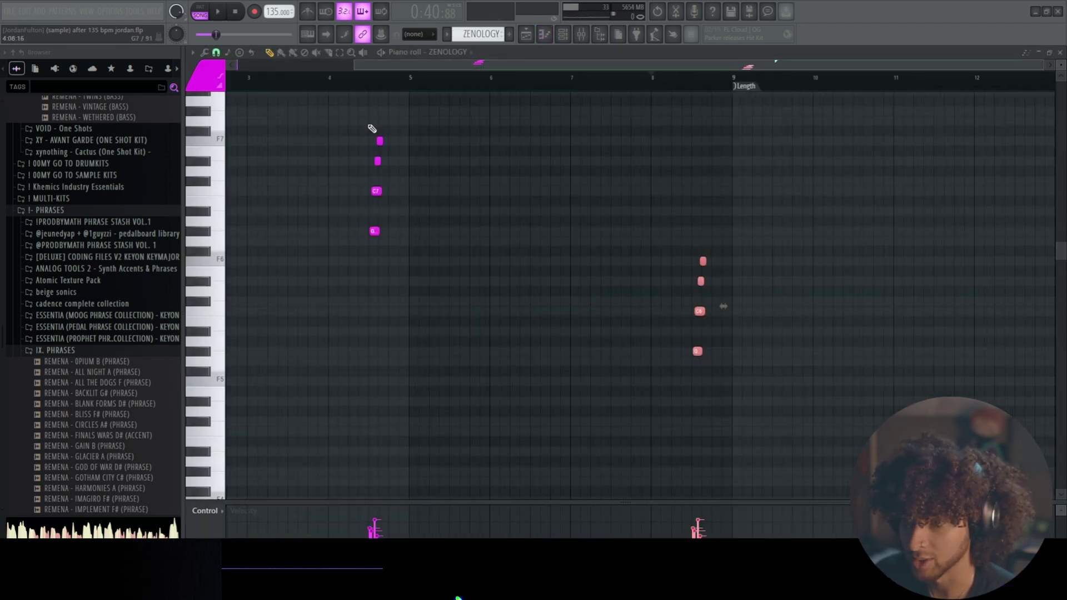
drag(415, 87, 5, 303)
key(ctrl+b)
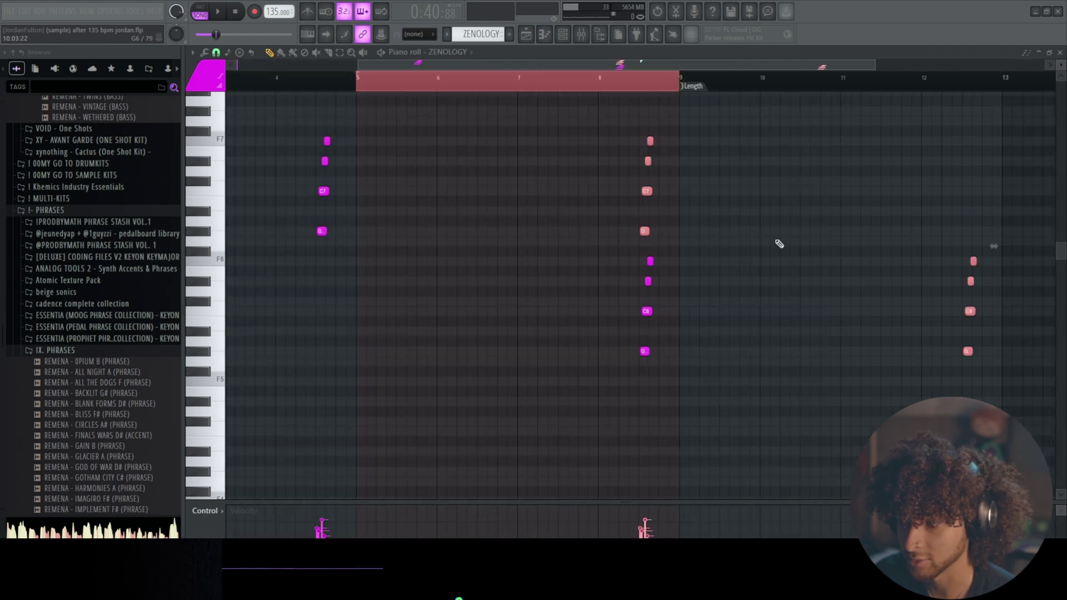
key(ctrl+z)
key(ctrl+z)
key(ctrl+z)
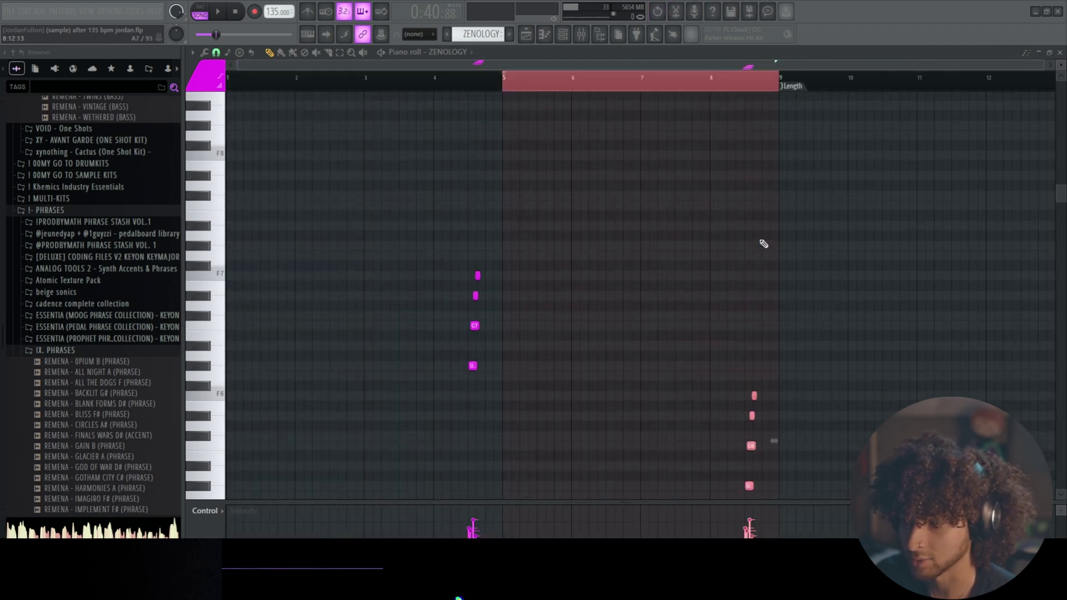
key(ctrl+z)
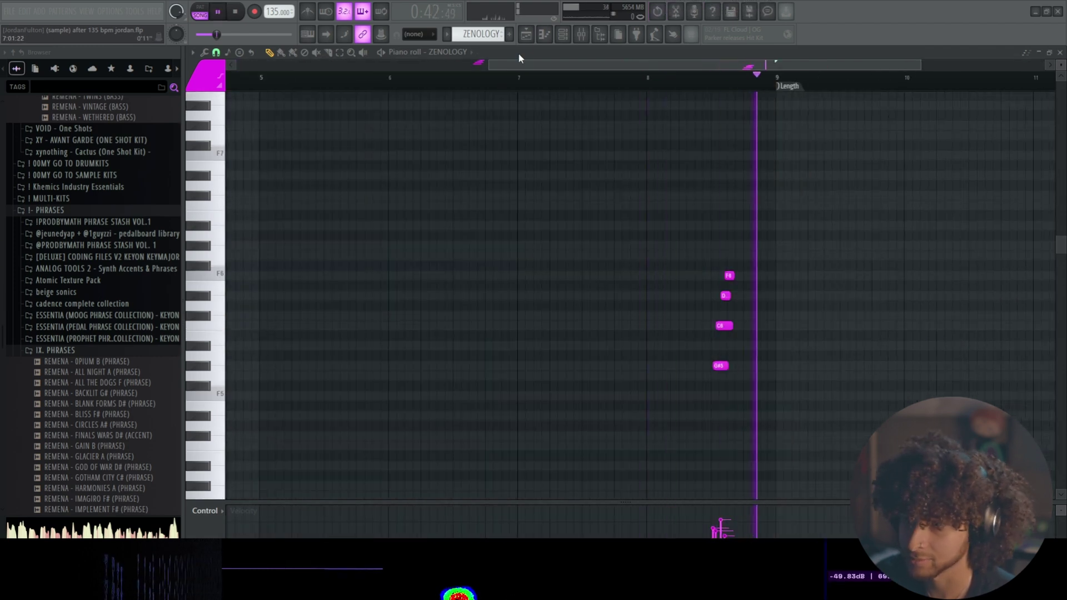
Step: Stop playback, return to the playlist, and view the ZENOLOGY #2 channel's instrument
key(space)
click(526, 34)
key(F6)
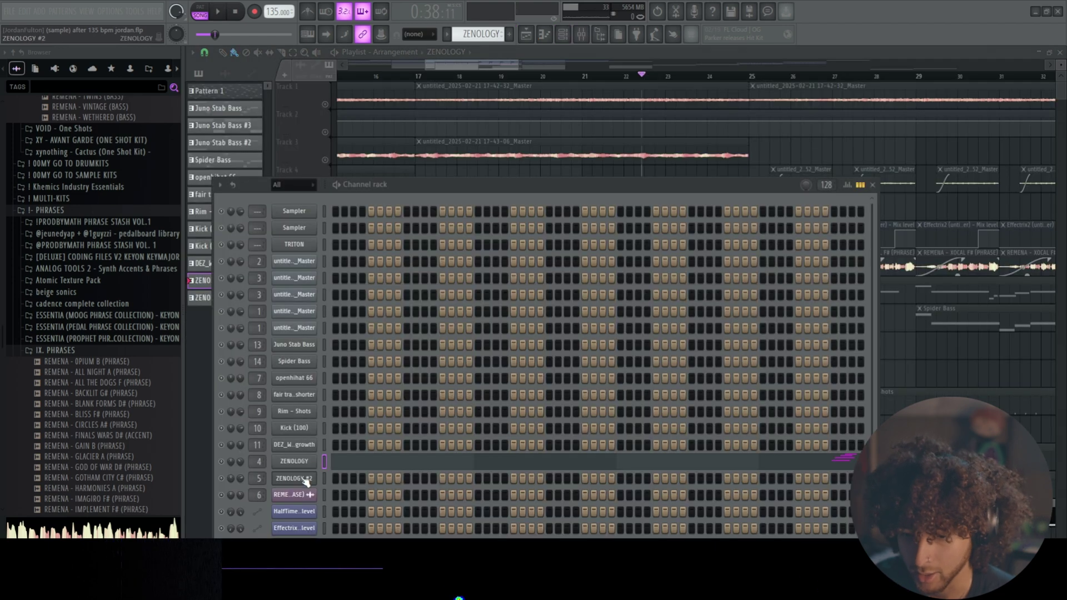
click(305, 479)
key(F6)
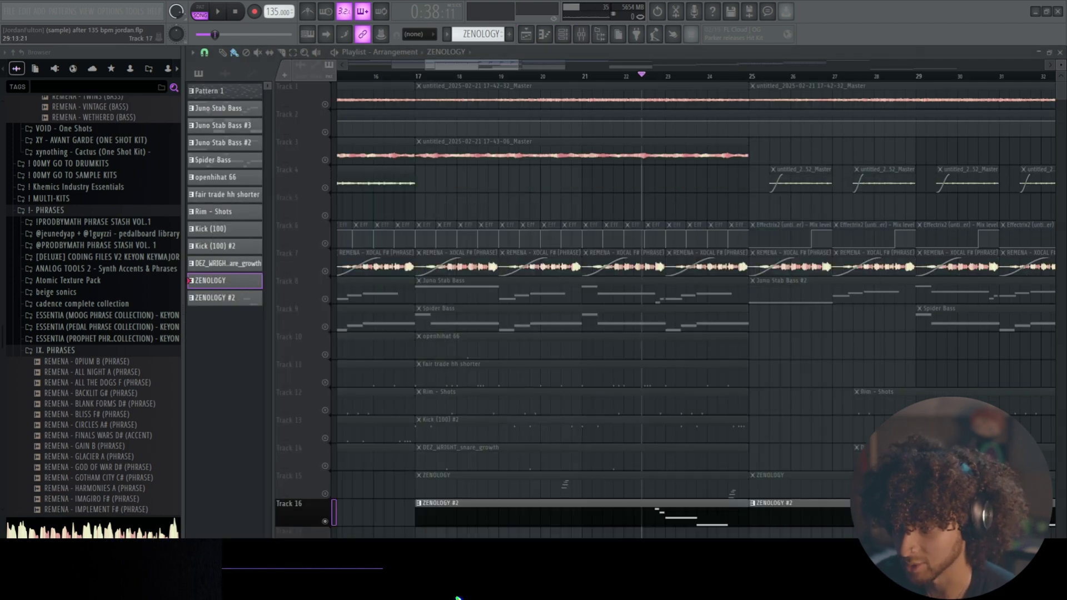
Step: Examine the ZENOLOGY #2 notes in the piano roll and play the descending phrase from bar 6
key(F7)
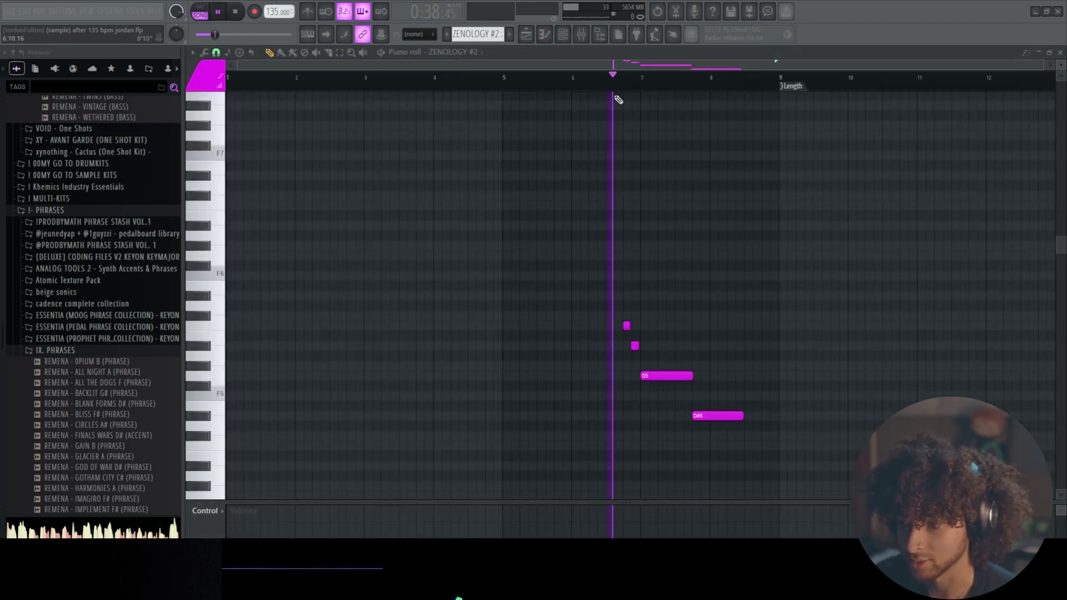
scroll(800, 376, up, 3)
scroll(800, 376, down, 1)
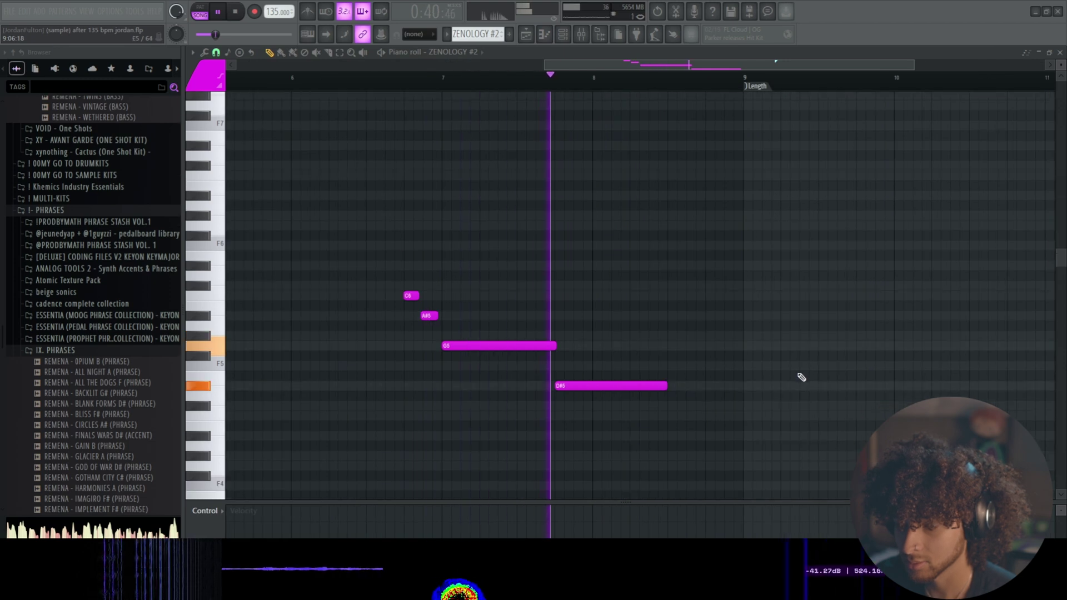
key(space)
Step: Bring up the mixer and inspect the SpacedOut settings on insert 5
key(F9)
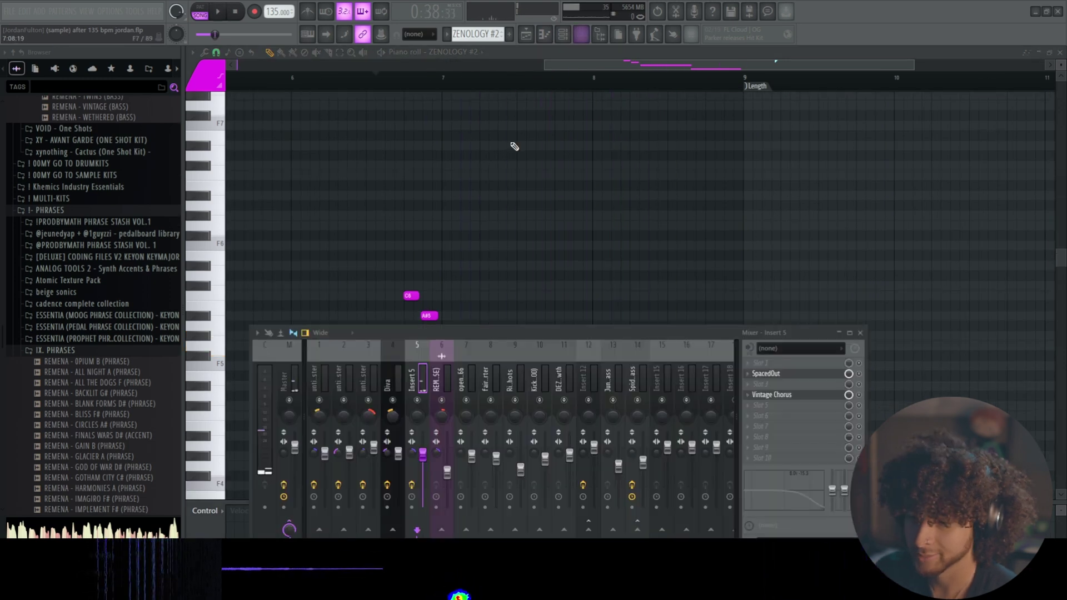
click(772, 378)
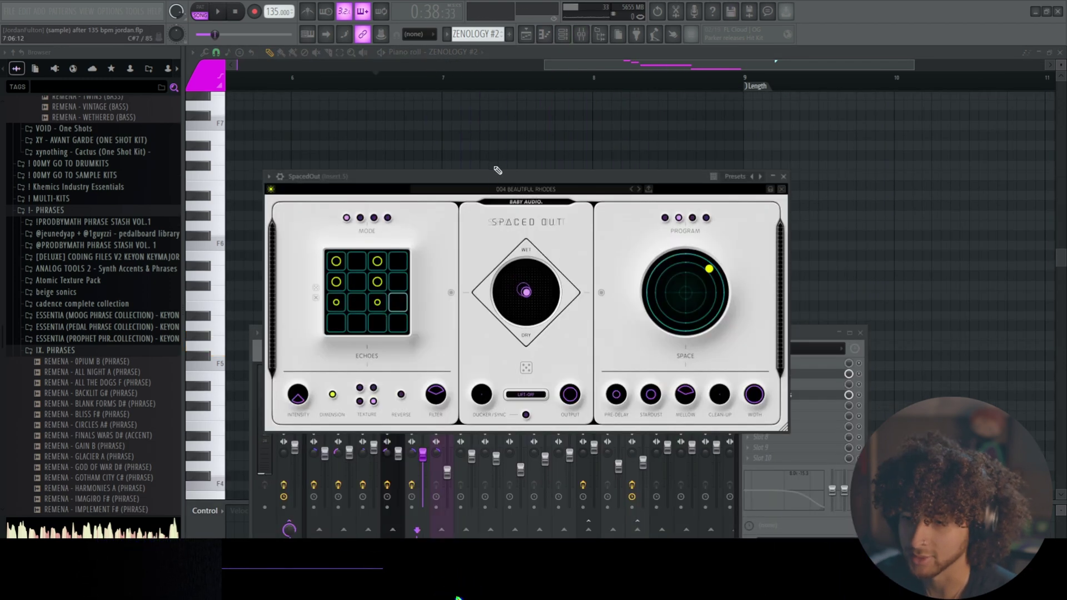
drag(484, 167, 529, 147)
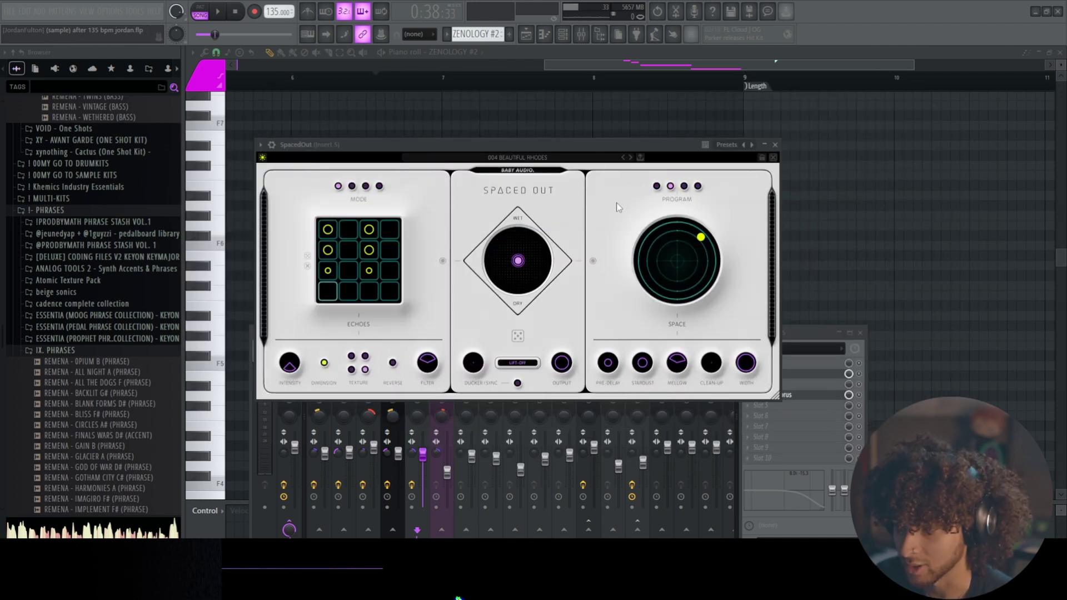
Step: Inspect the Vintage Chorus settings on mixer insert 5 and put the mixer away
click(791, 329)
click(806, 396)
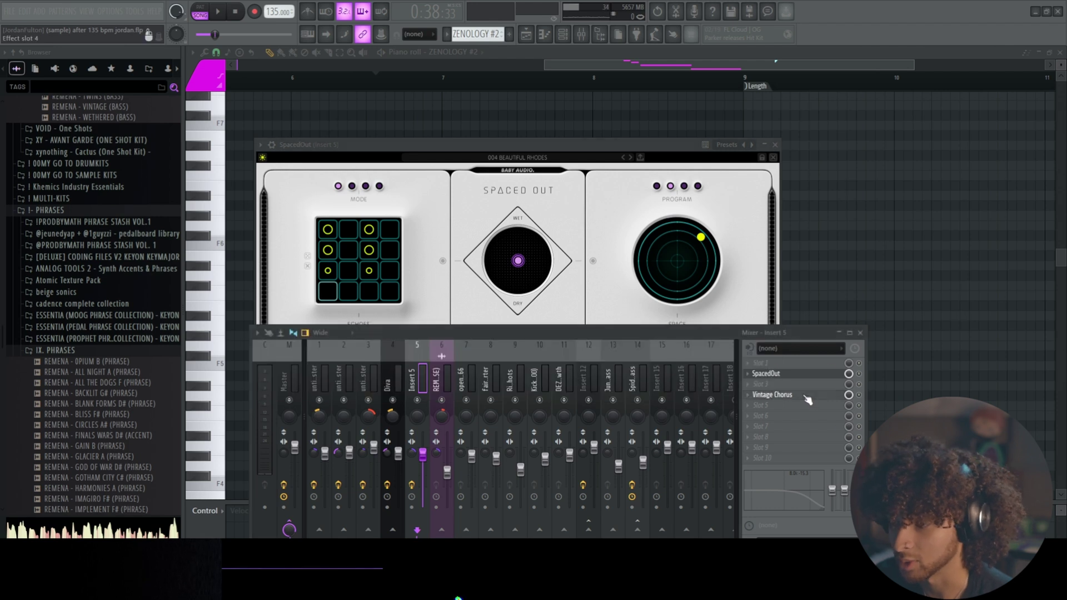
drag(442, 209, 457, 254)
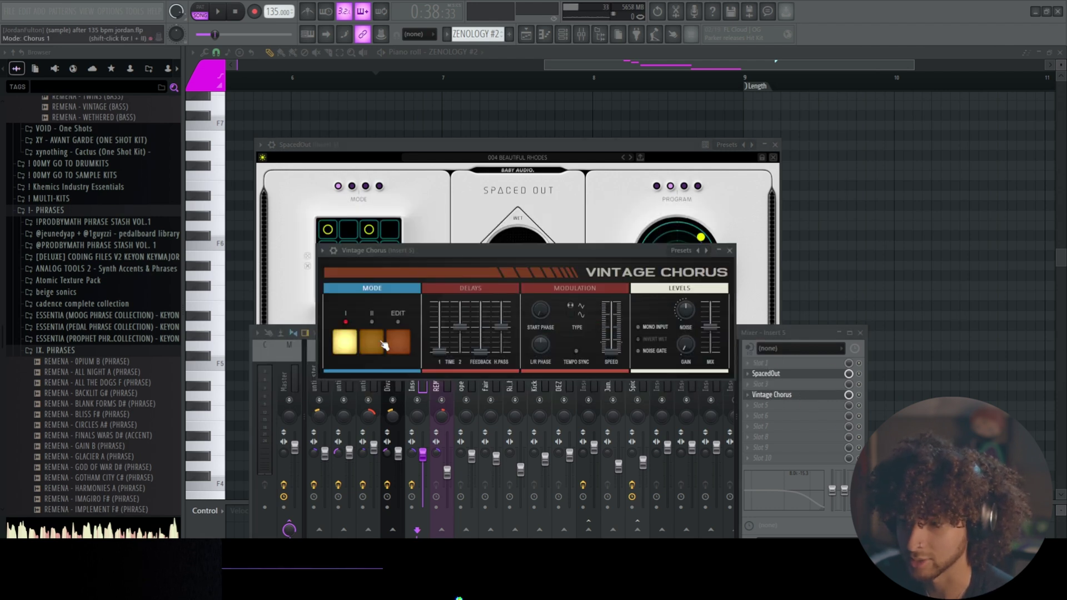
key(F9)
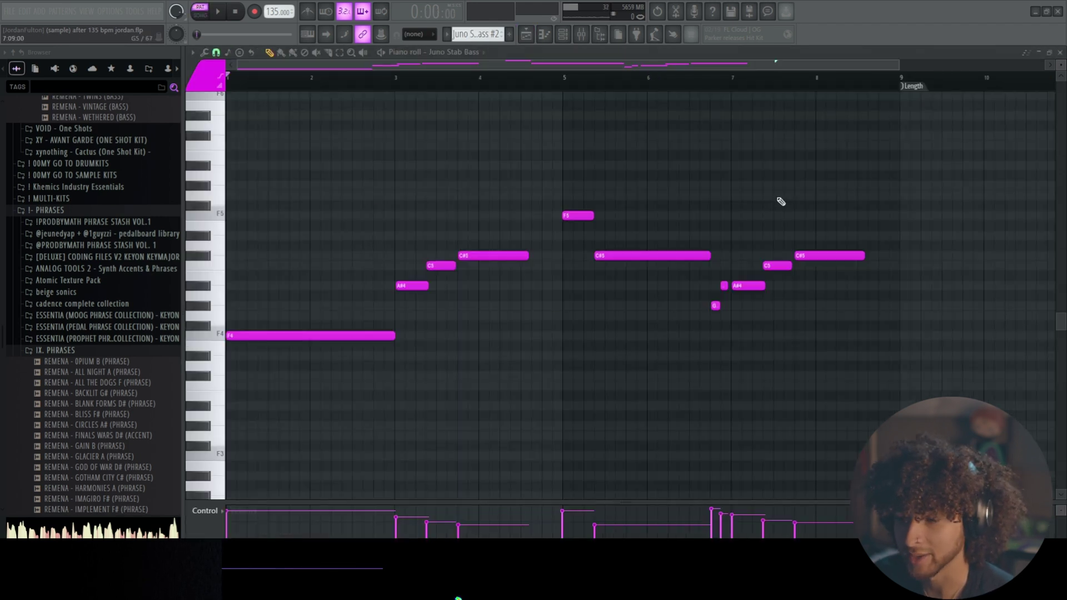
Step: Examine the Juno Stab Bass #2 notes in the piano roll and return to the playlist
drag(905, 180, 302, 348)
ctrl+click(383, 176)
key(F5)
key(l)
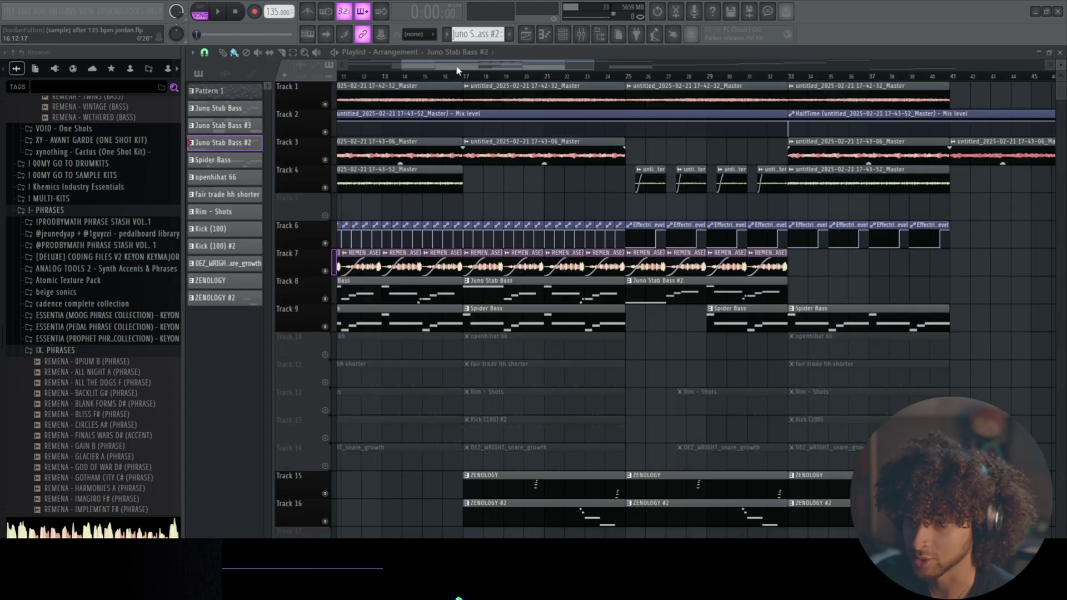
Step: Play the melodic, vocal, bass and ZENOLOGY tracks together from bar 17, without the drums
click(468, 82)
scroll(466, 82, up, 3)
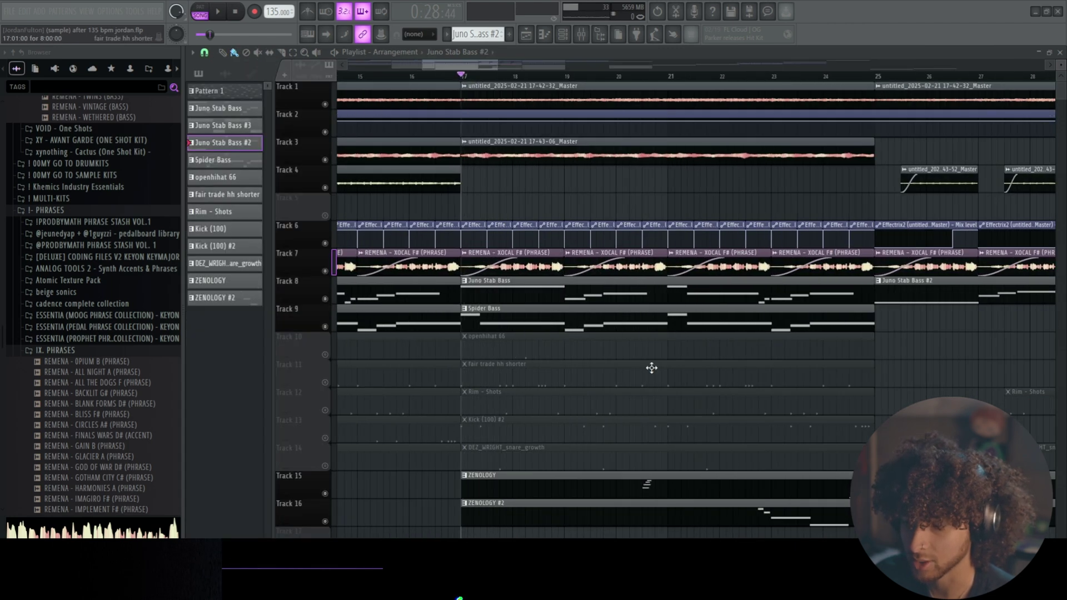
key(space)
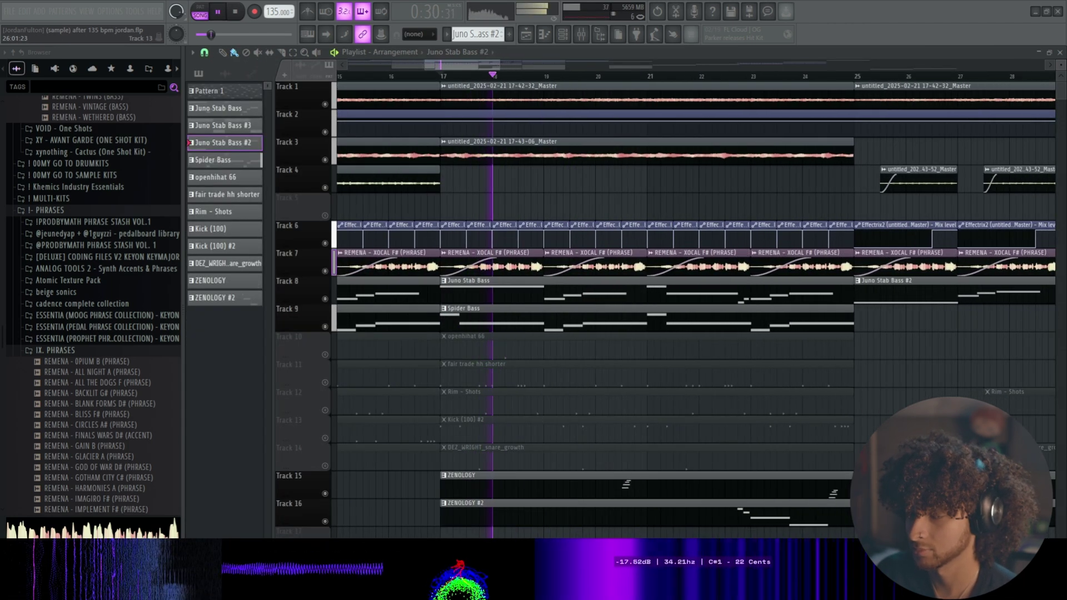
Step: Unmute hi-hat Tracks 10 and 11 so the drum tracks 10 to 14 can be heard alone
click(325, 34)
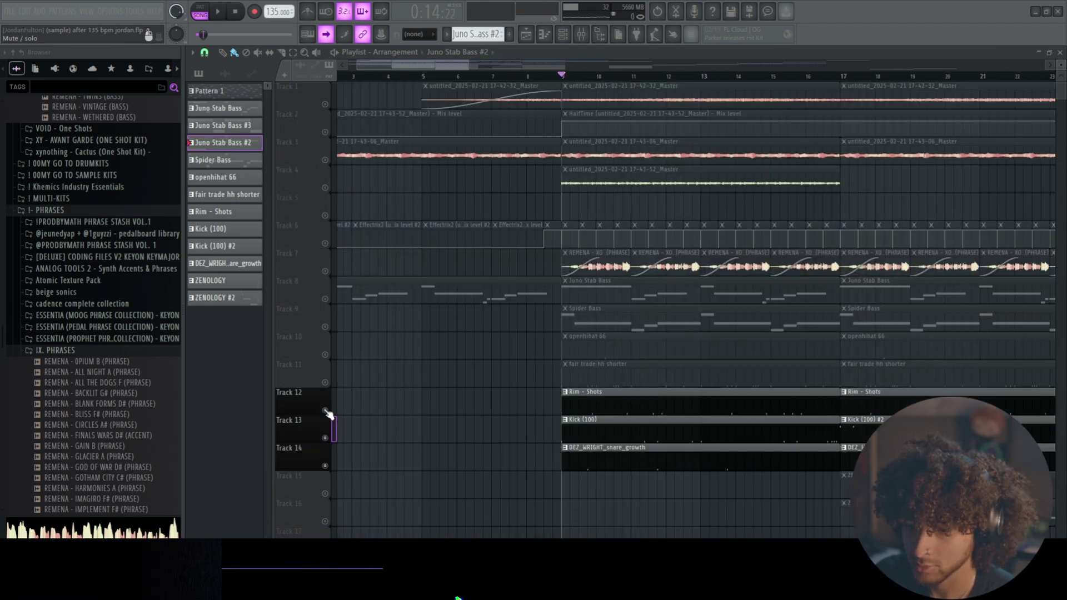
click(325, 382)
drag(325, 371, 372, 364)
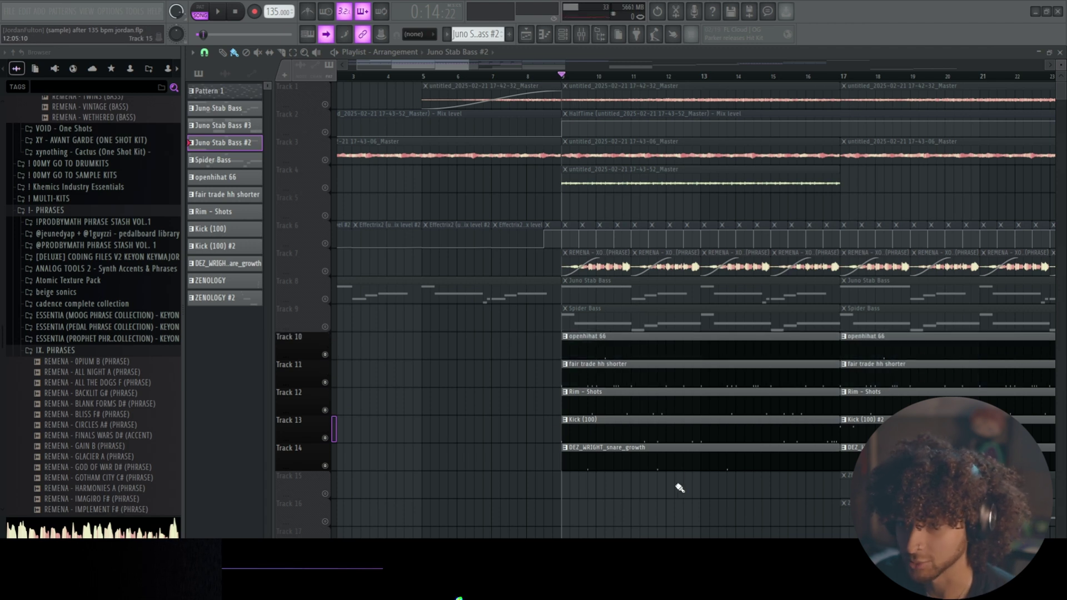
drag(679, 488, 669, 347)
ctrl+click(491, 396)
Step: Examine the openhihat 66 pattern in the piano roll and play it from just before bar 2
double_click(578, 348)
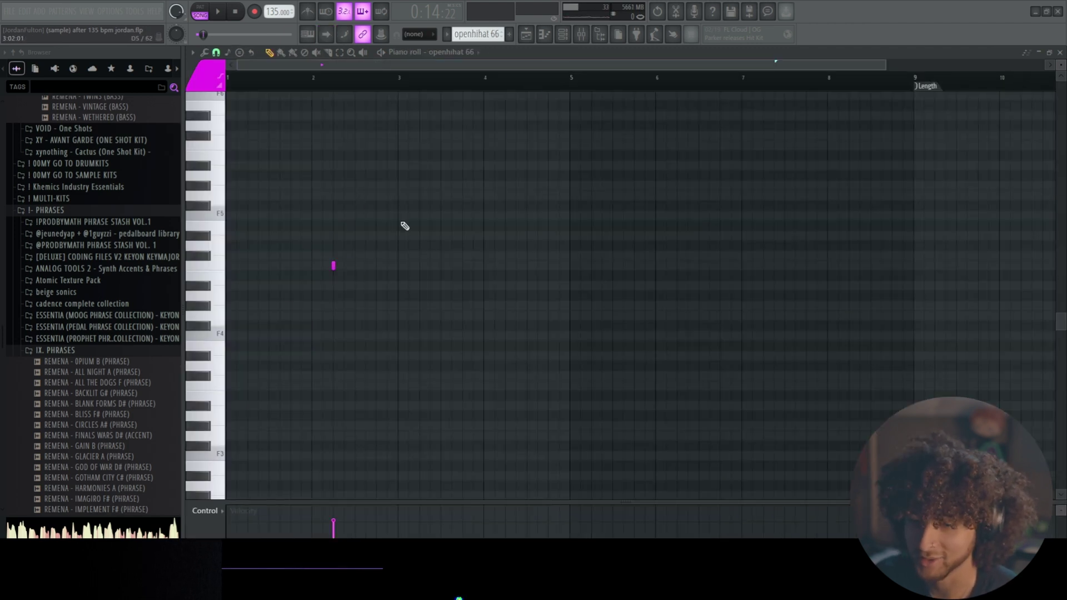
click(526, 34)
double_click(659, 302)
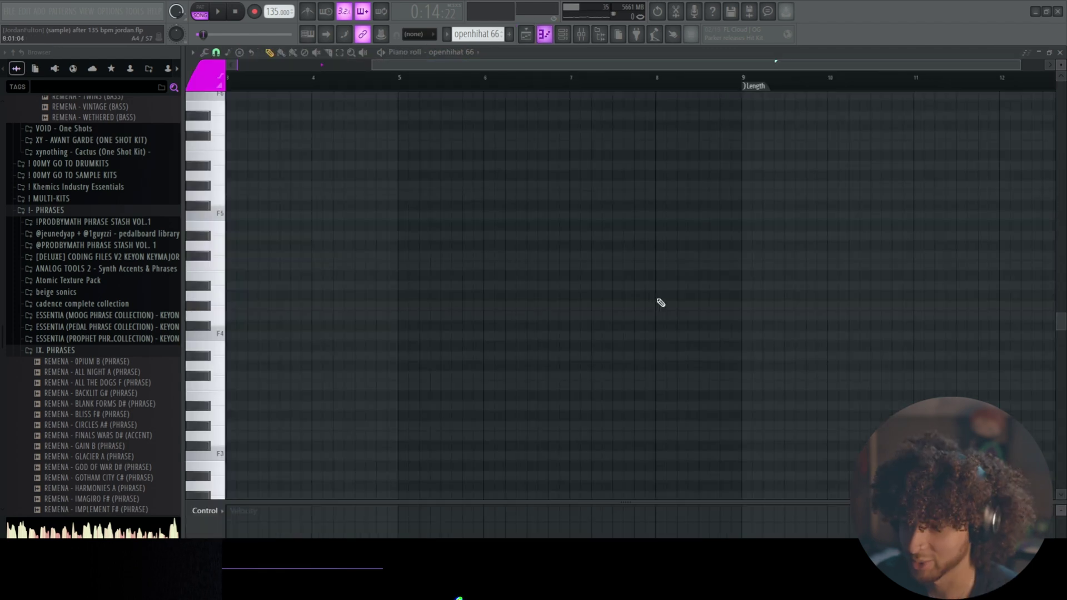
drag(429, 194, 301, 218)
click(292, 81)
key(space)
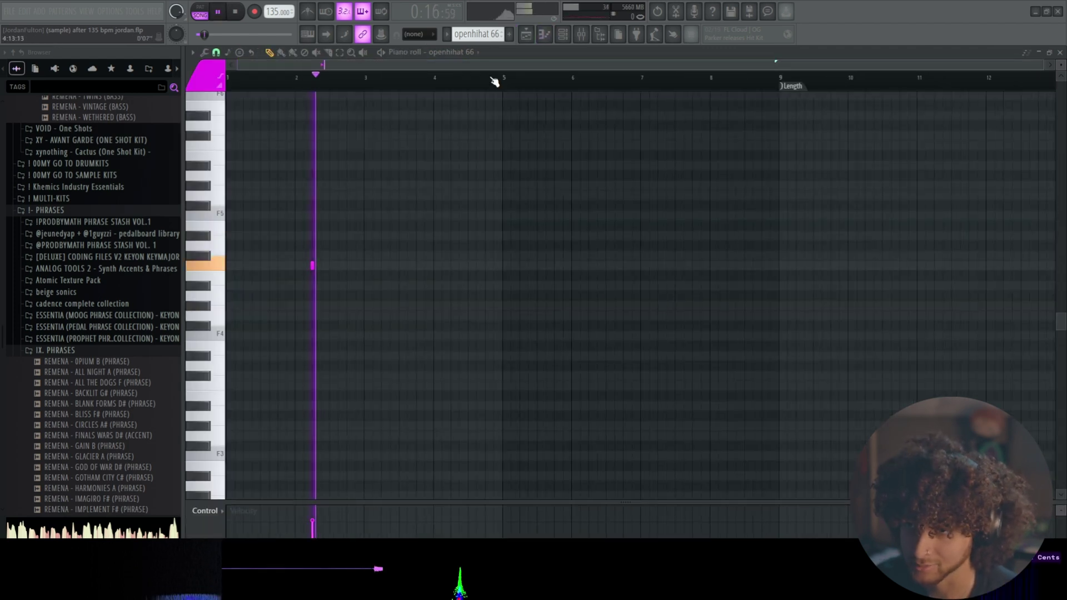
key(space)
Step: Show the fair trade hh shorter pattern's notes in the piano roll and play them
click(525, 35)
double_click(605, 326)
click(563, 35)
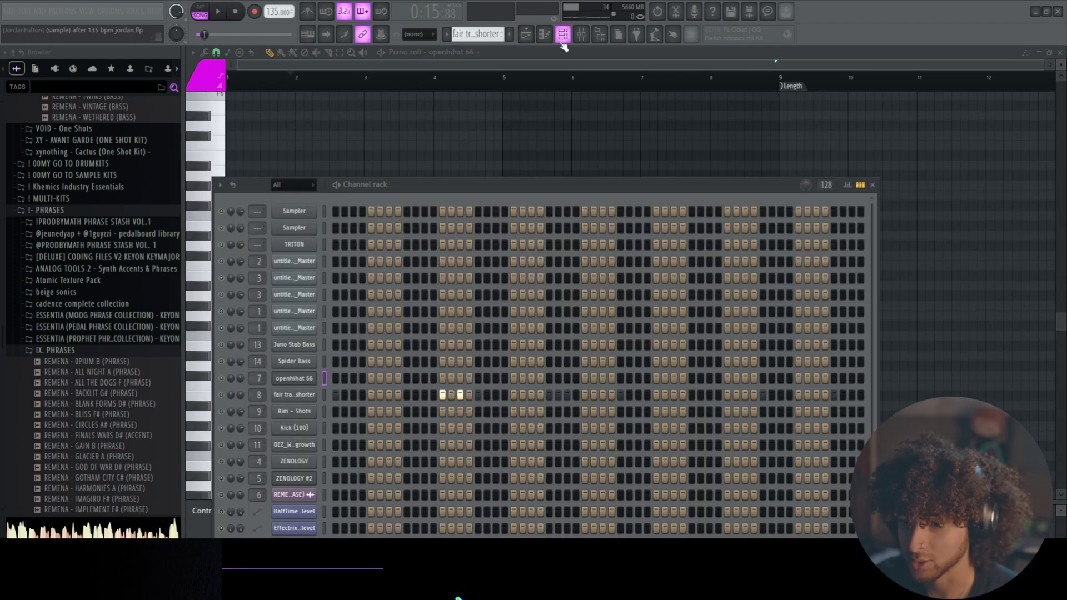
right_click(274, 395)
click(292, 377)
key(space)
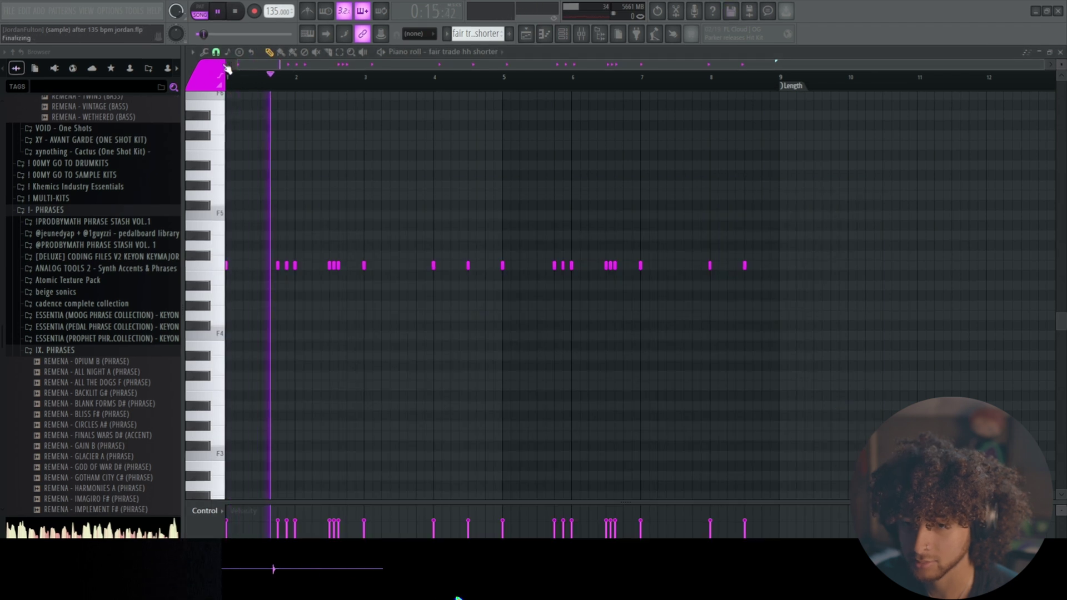
Step: Open the Effectrix2 effect on mixer Insert 12, examine its step sequence, and return to the arrangement
click(579, 24)
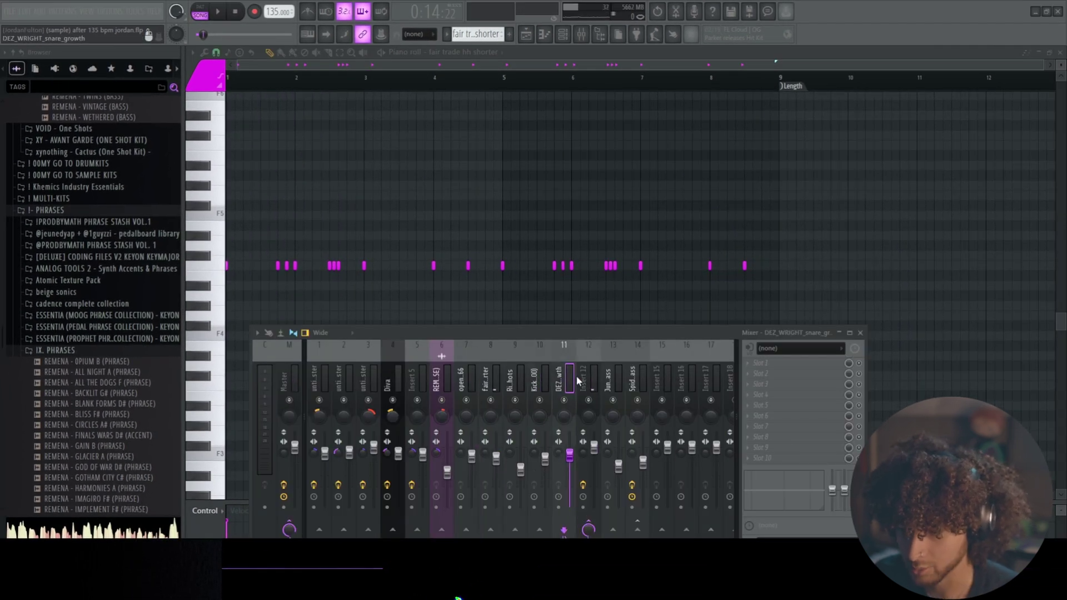
click(788, 364)
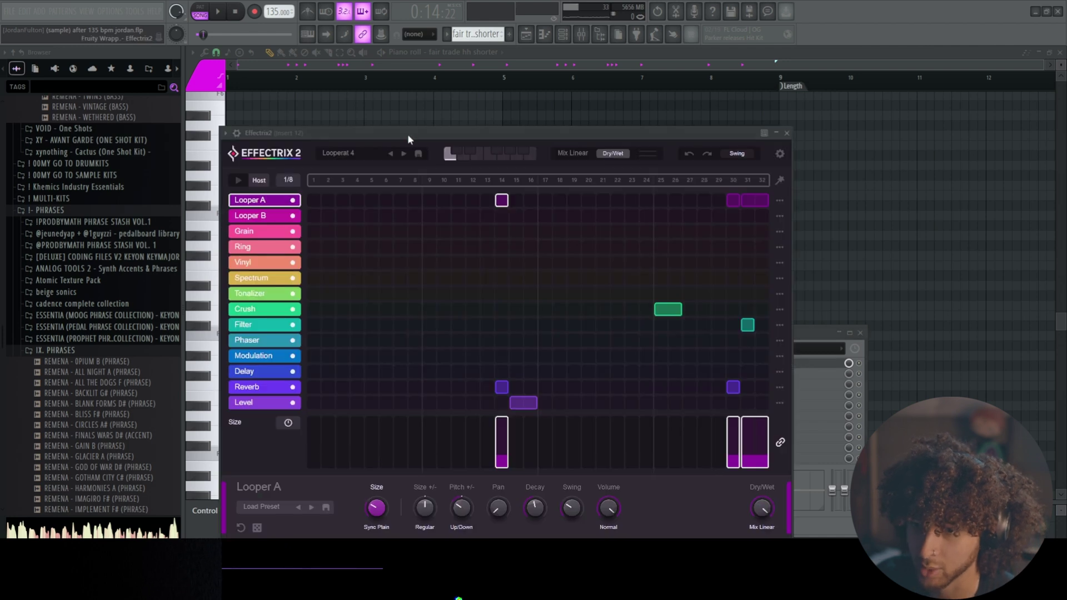
drag(408, 135, 467, 147)
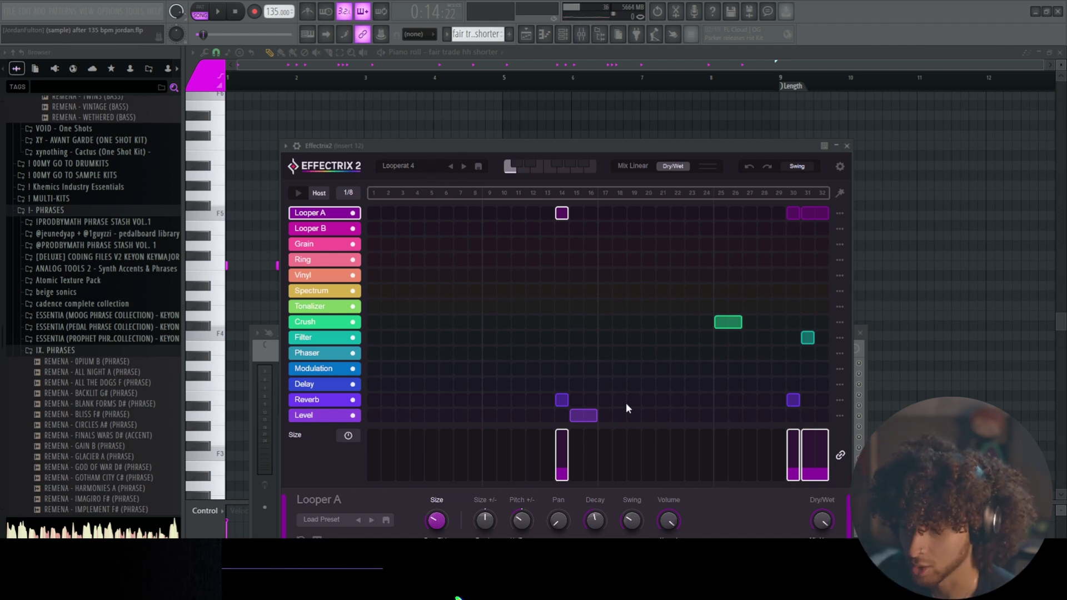
click(581, 35)
key(F5)
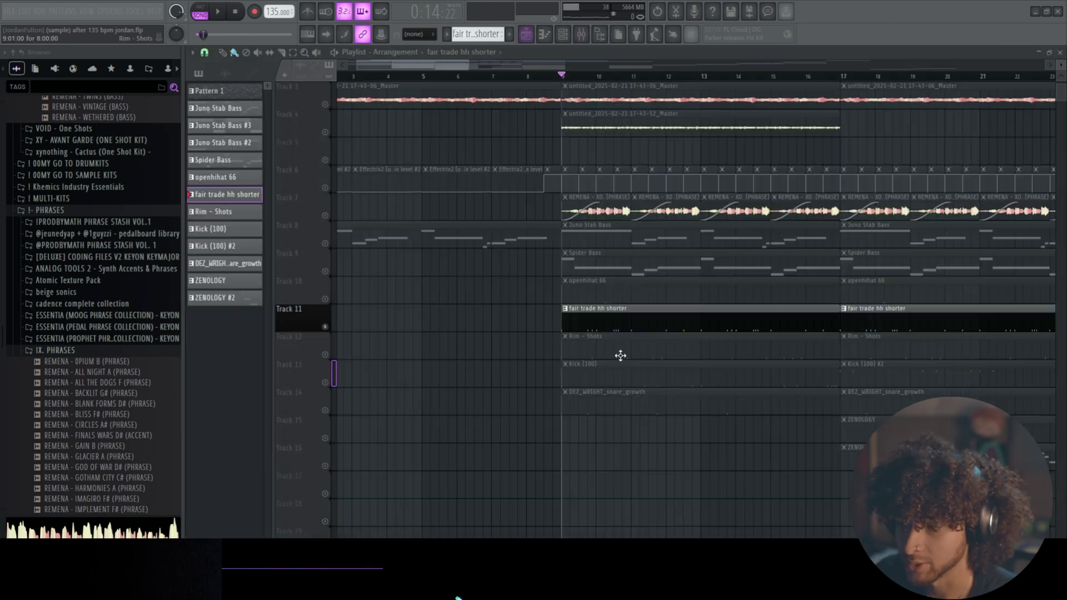
Step: Recheck the fair trade hh shorter pattern's notes in the piano roll and return to the arrangement
double_click(632, 310)
drag(868, 241, 226, 340)
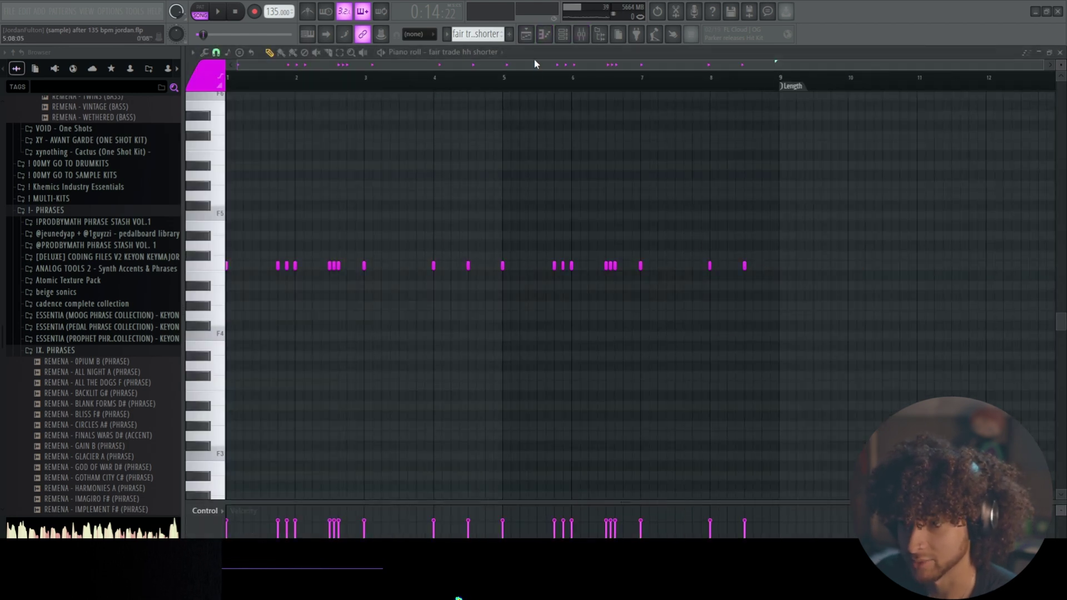
key(F5)
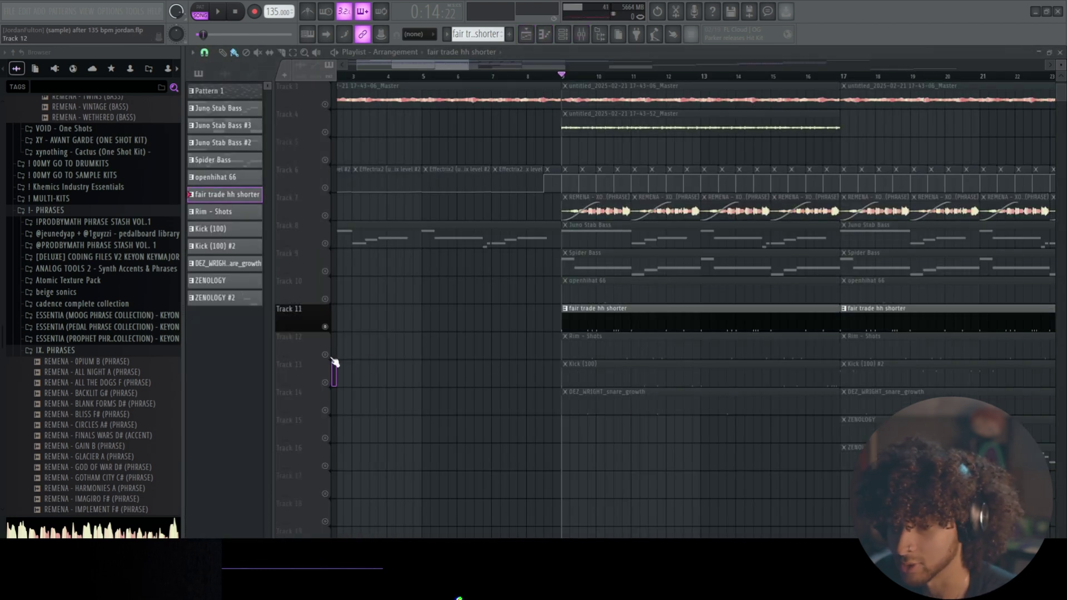
Step: Solo Track 12 and play the Rim - Shots pattern while viewing its notes in the piano roll
right_click(326, 355)
click(551, 346)
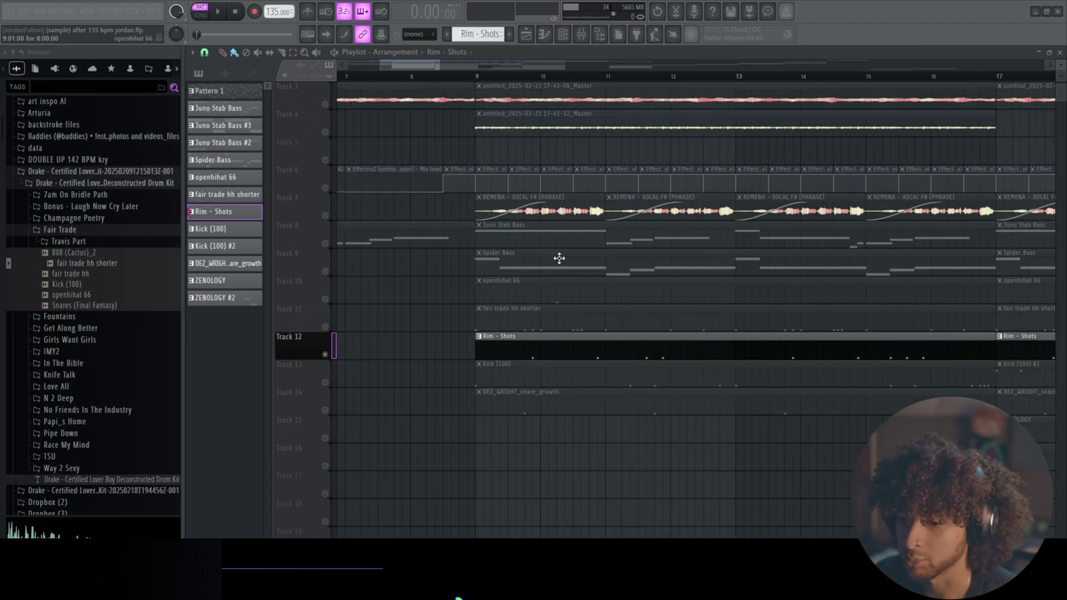
click(567, 38)
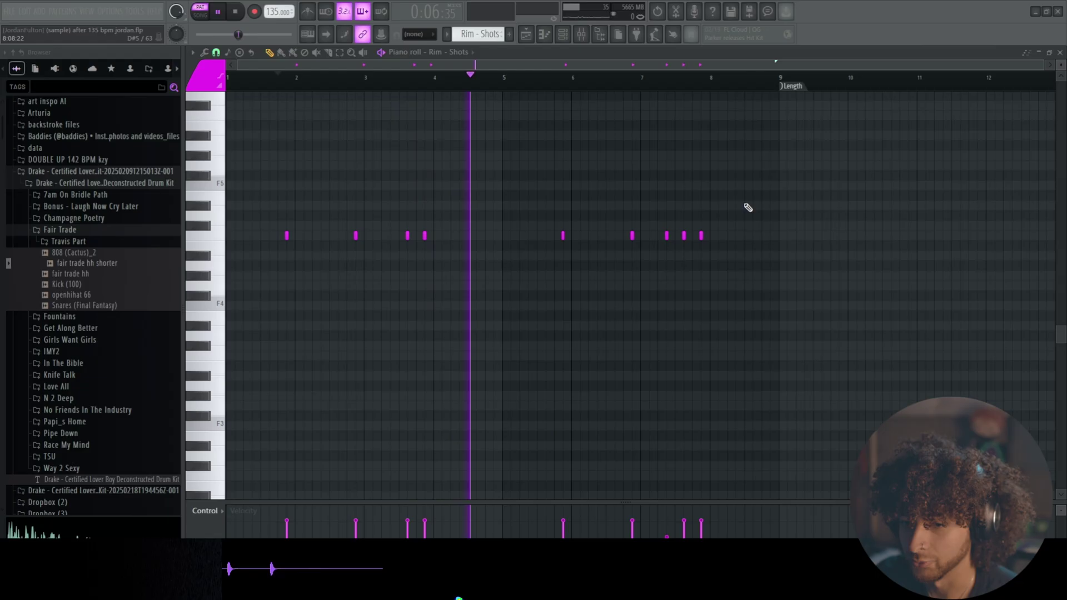
drag(748, 207, 226, 300)
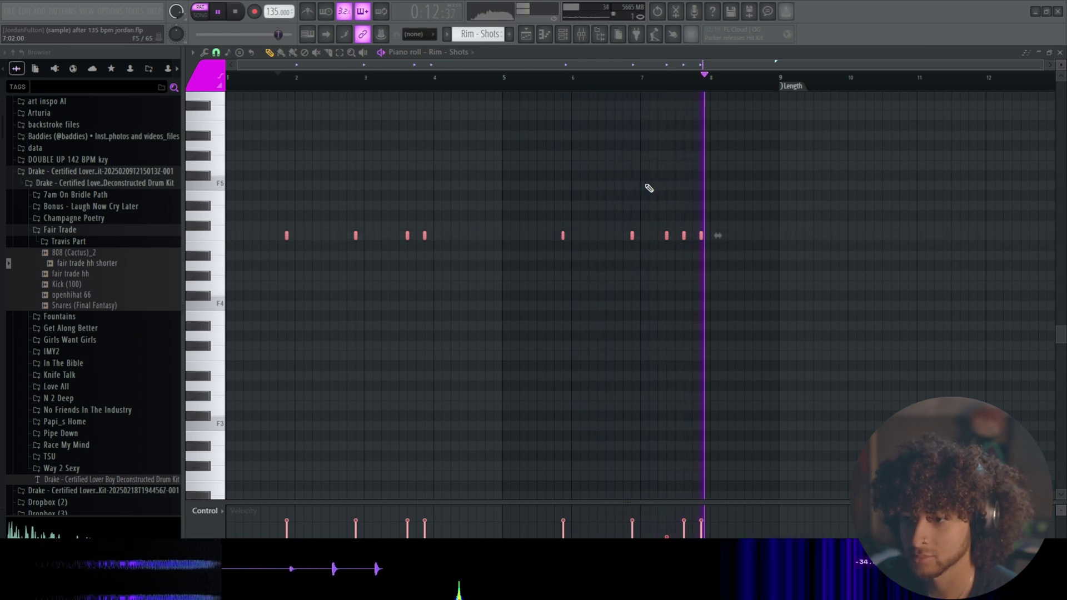
Step: Solo Track 13, open the Kick (100) channel's sampler, and start playback from bar 9
click(476, 77)
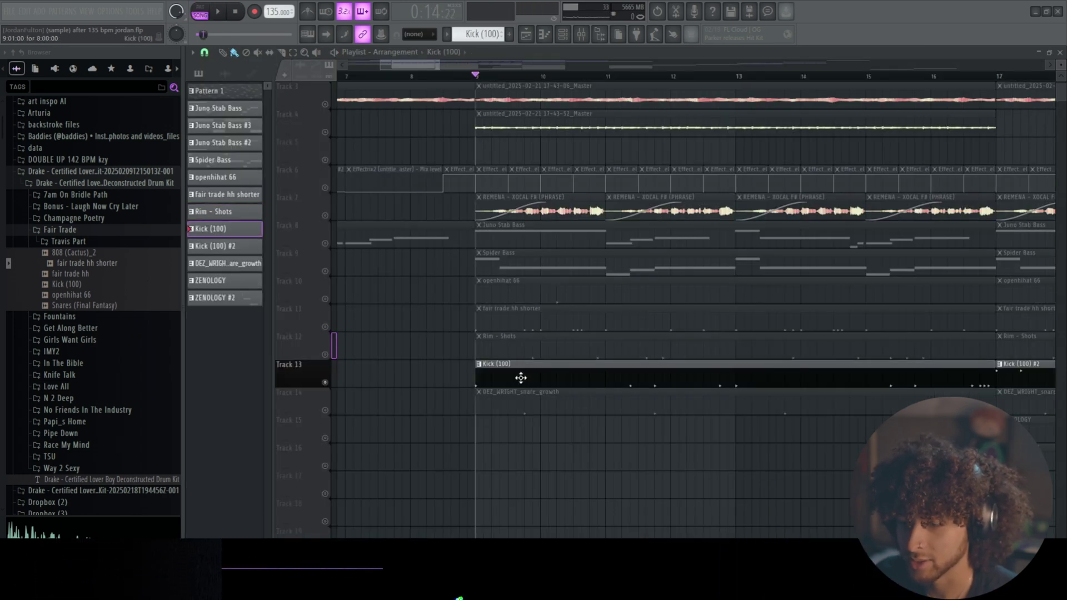
key(F6)
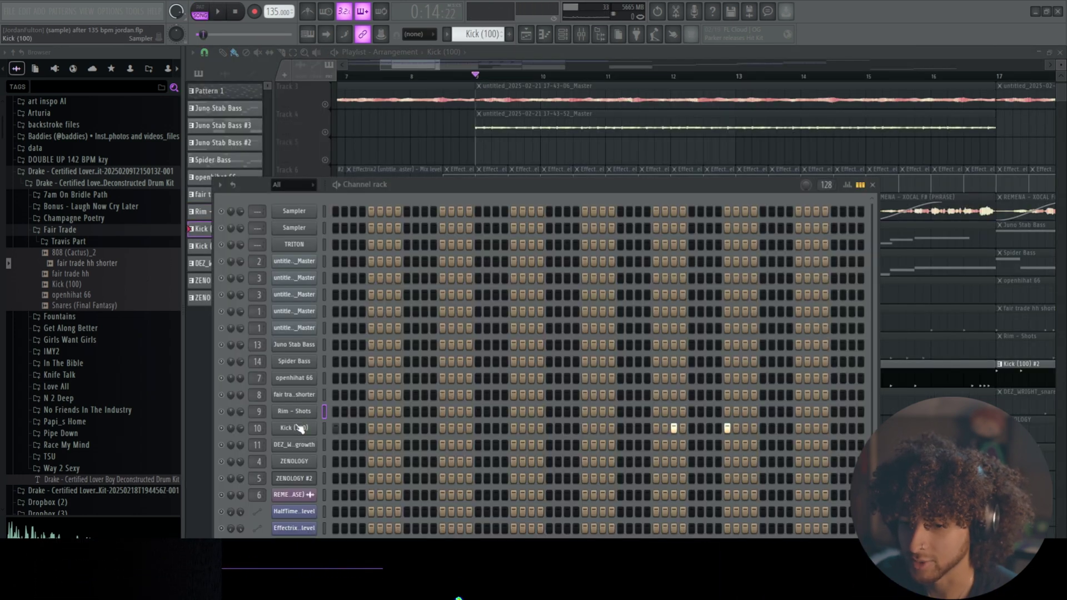
click(298, 427)
key(F6)
key(space)
Step: Show the Kick (100) pattern's notes in the piano roll while it plays
right_click(314, 430)
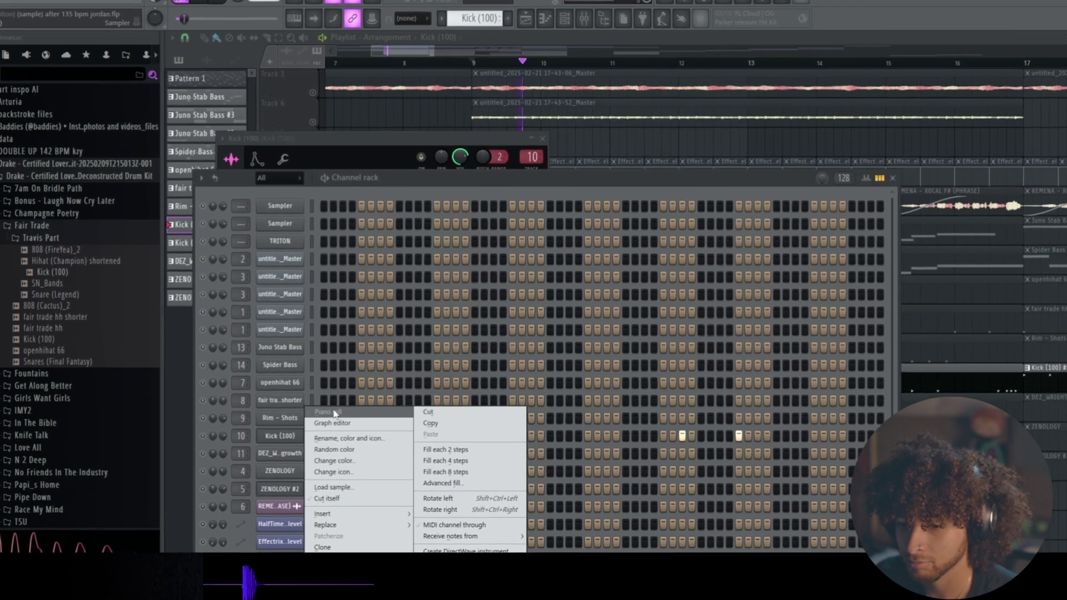
click(335, 412)
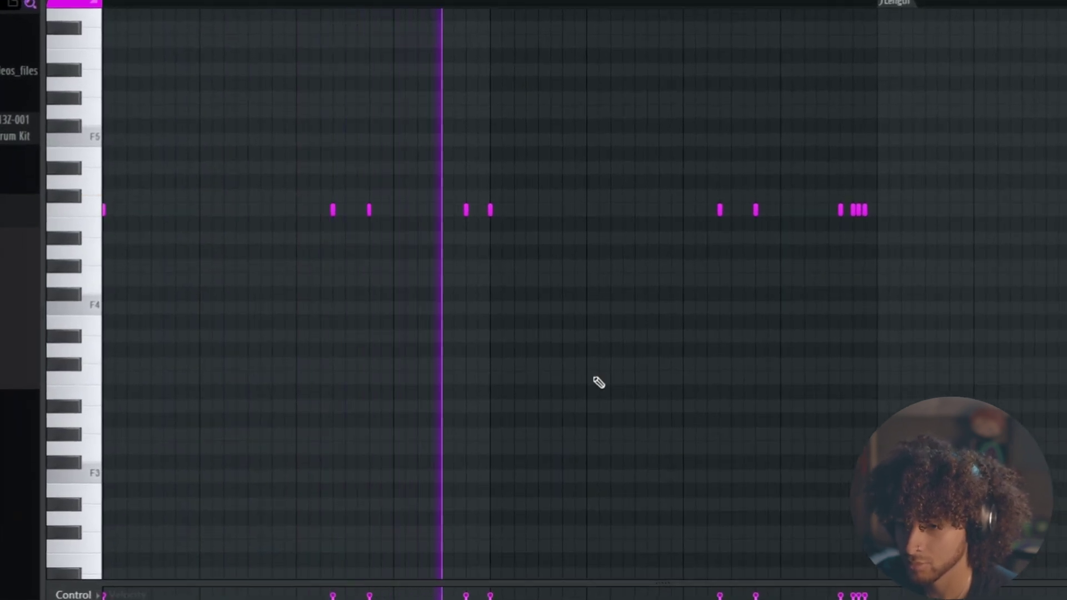
click(716, 3)
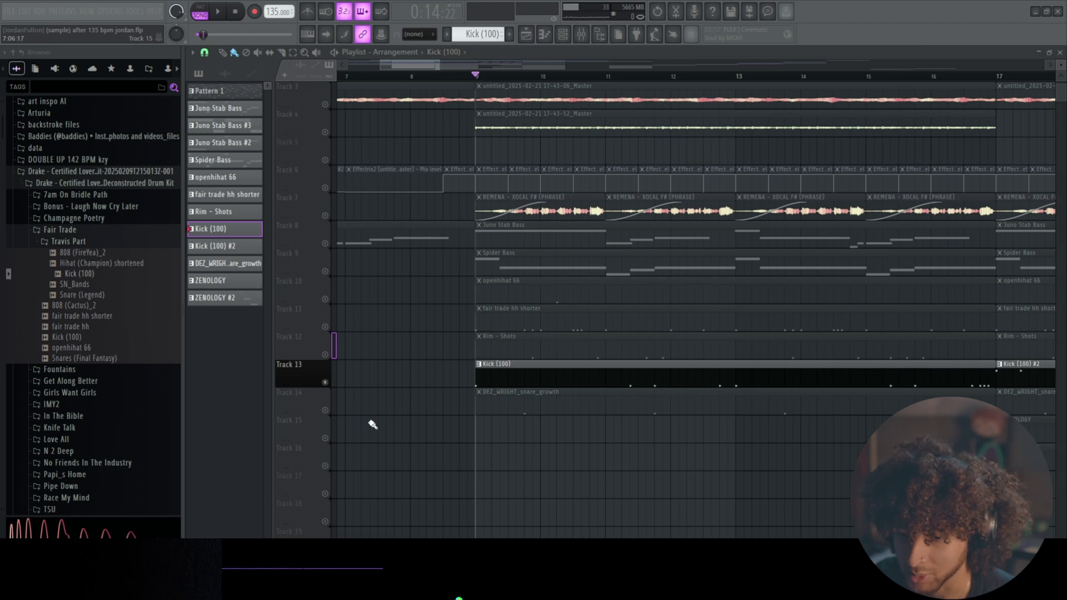
Step: Solo Track 14 and play the DEZ_WRIGHT_snare_growth pattern while viewing its notes in the piano roll
click(331, 412)
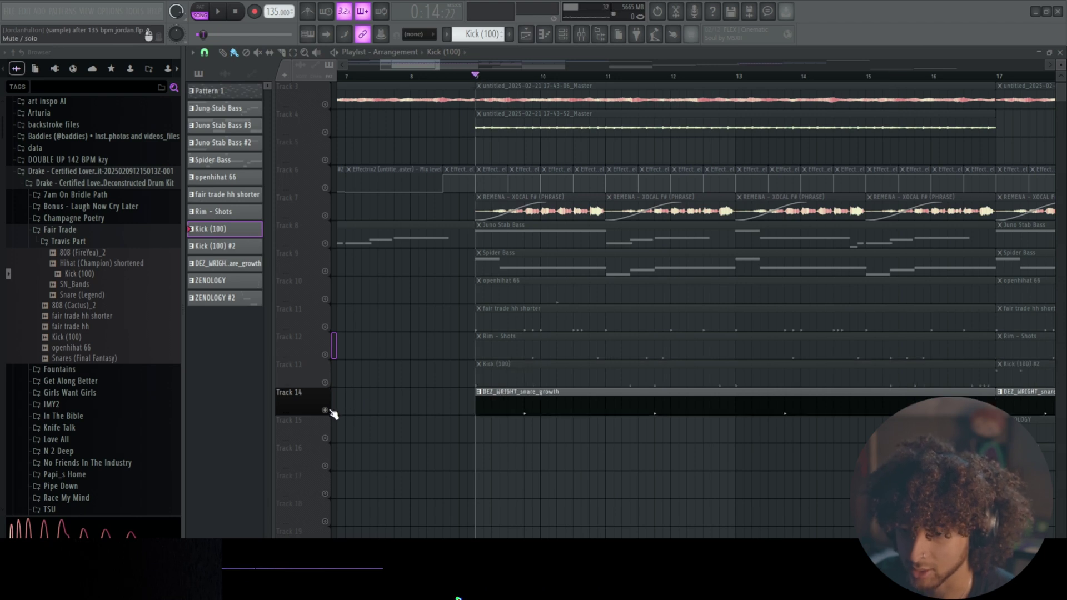
double_click(596, 411)
click(566, 38)
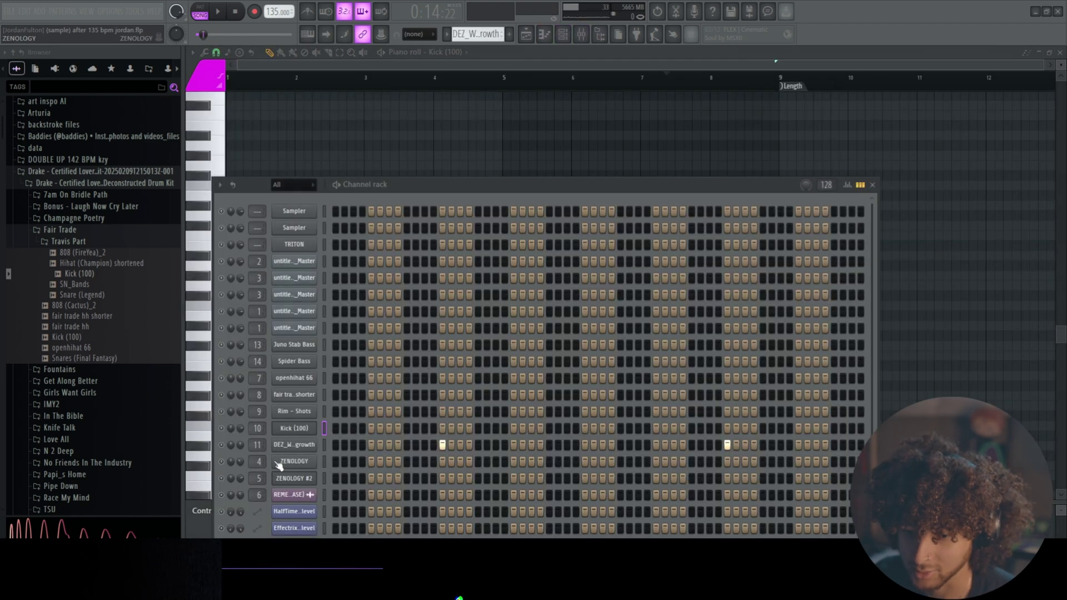
right_click(283, 446)
click(336, 407)
key(space)
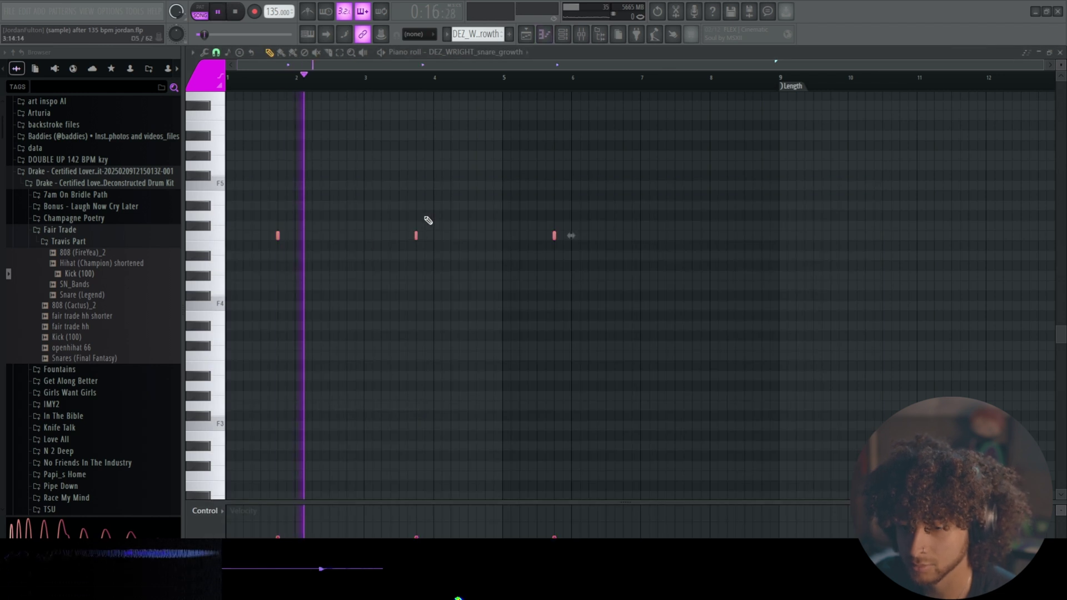
key(space)
click(525, 34)
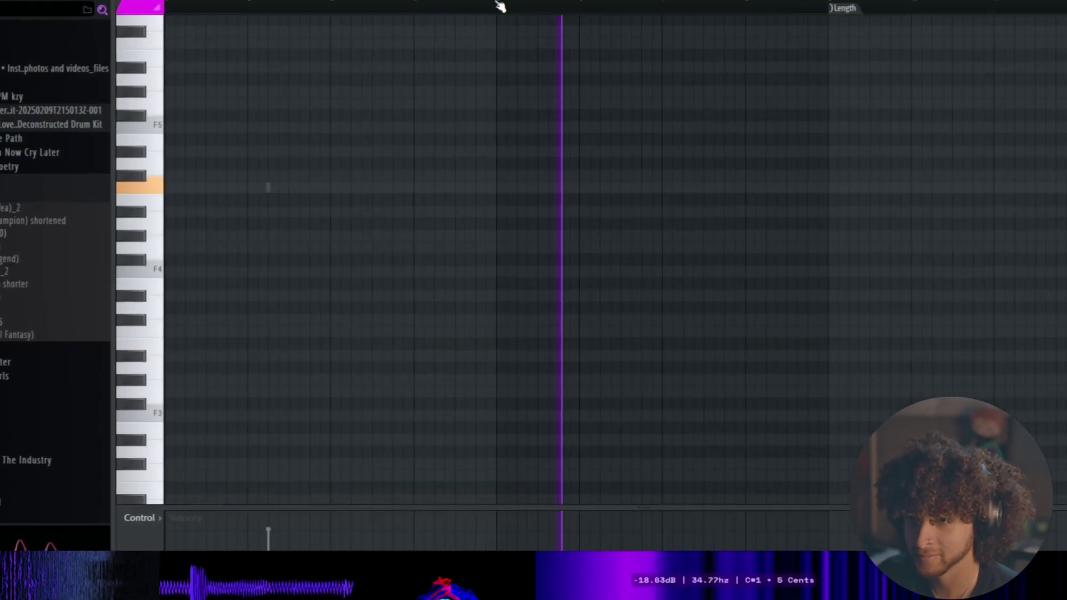
Step: Show the openhihat 66 channel's notes in the piano roll during full playback and return to the arrangement
key(F6)
right_click(262, 359)
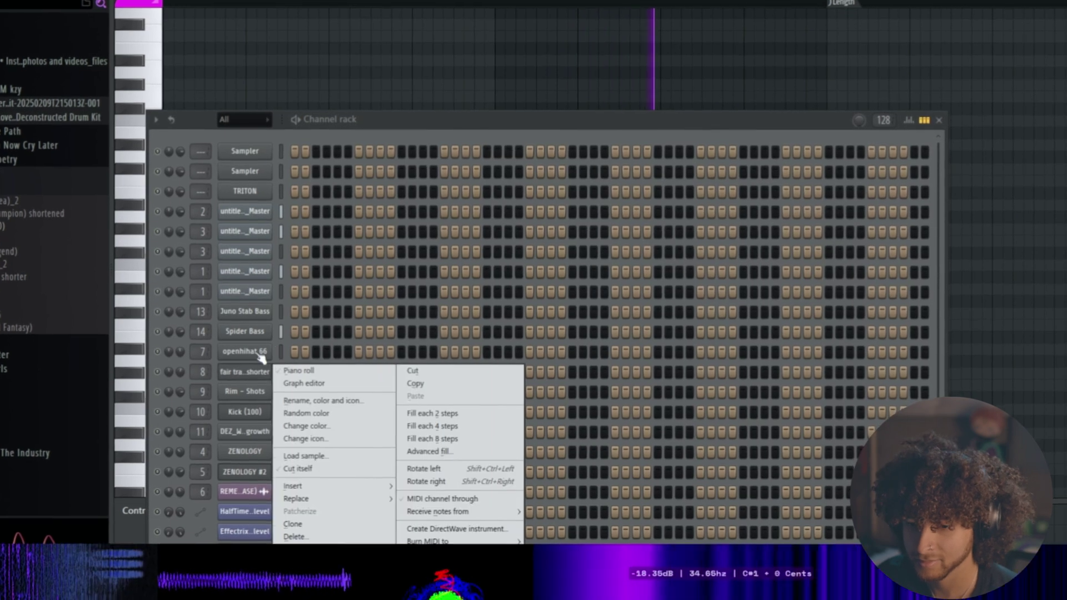
click(308, 364)
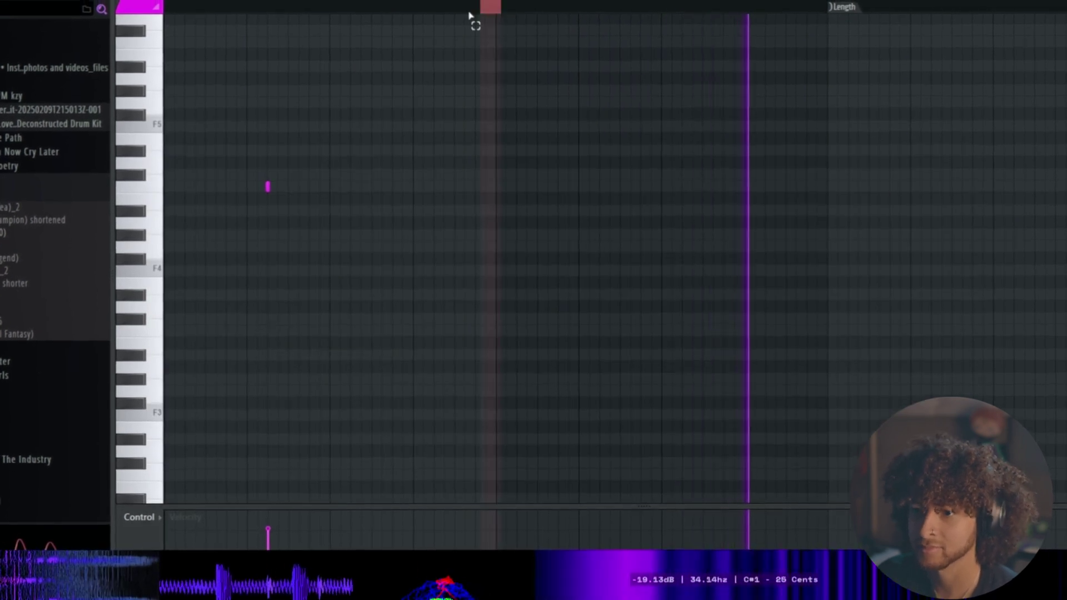
drag(468, 15, 165, 11)
scroll(428, 65, up, 2)
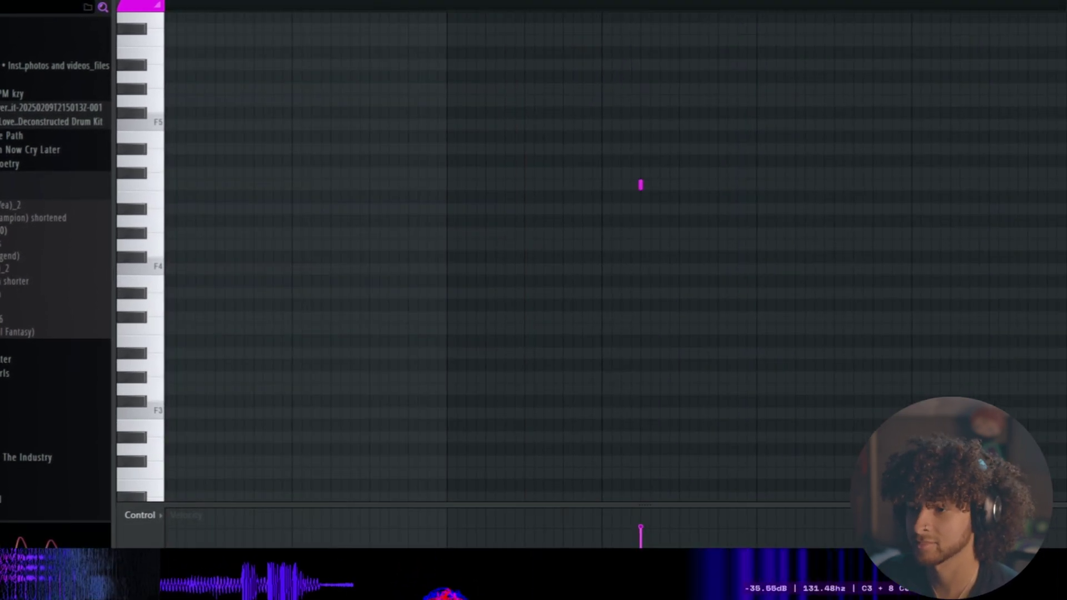
key(F5)
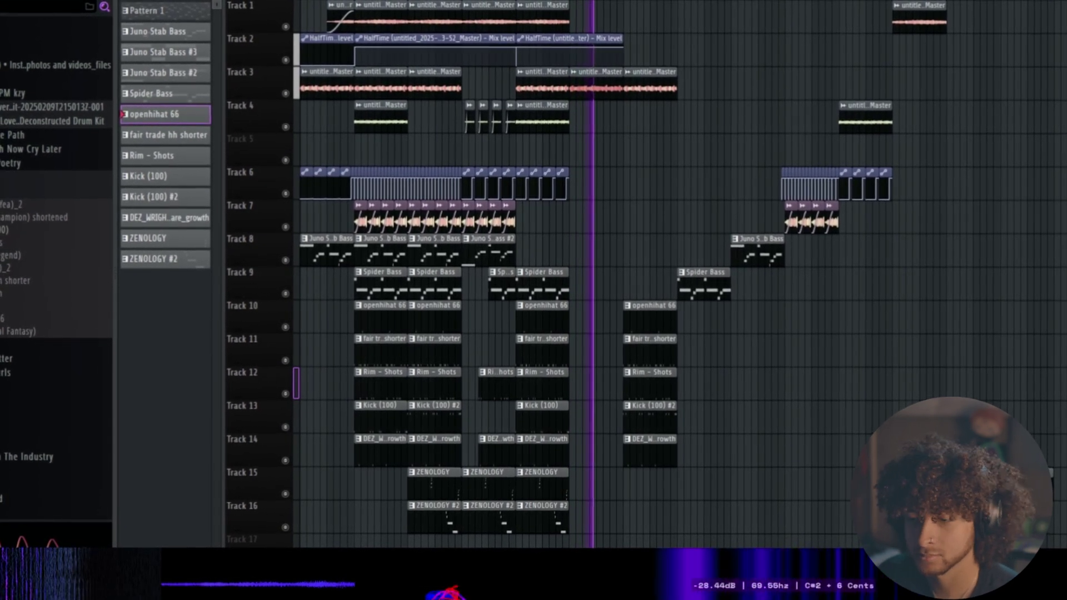
Step: Inspect the kick, hi-hat and melody inserts in the mixer, including the effects on Inserts 1 and 3
scroll(328, 201, up, 3)
scroll(328, 202, up, 2)
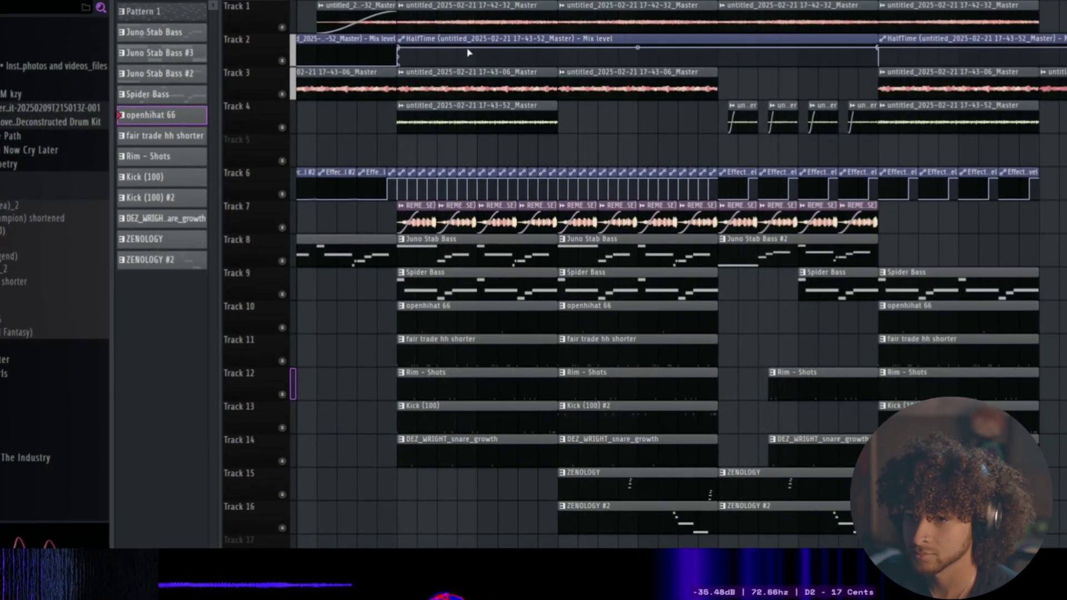
click(469, 44)
key(F9)
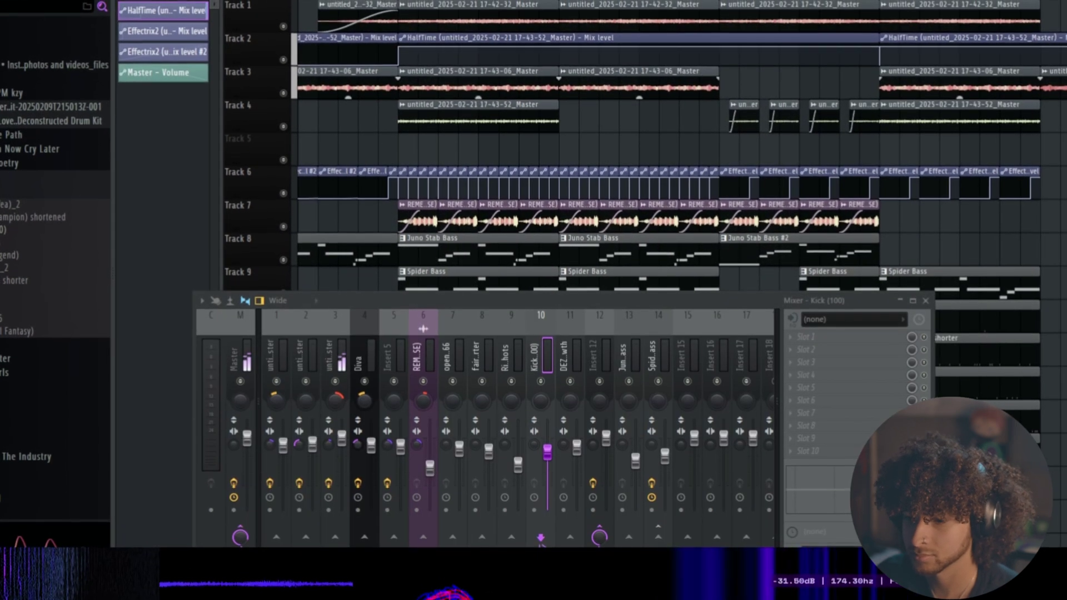
click(337, 354)
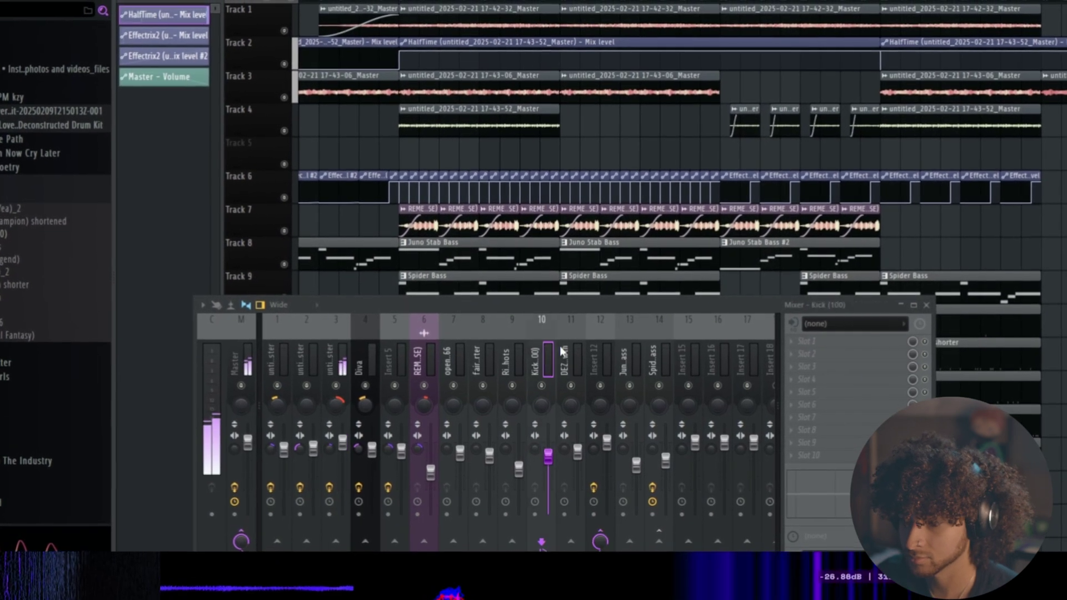
click(528, 360)
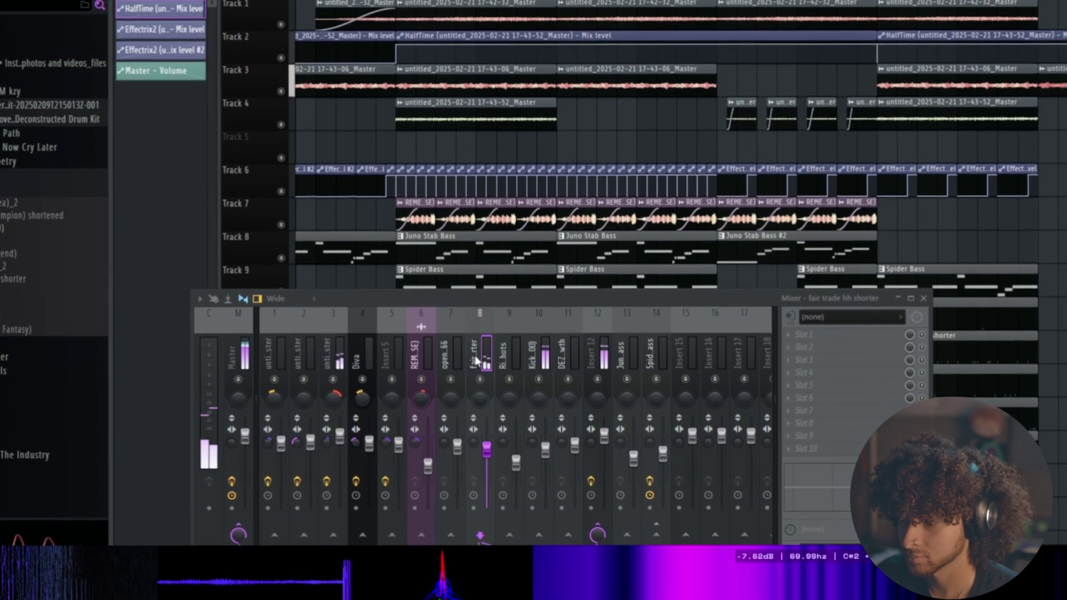
click(355, 368)
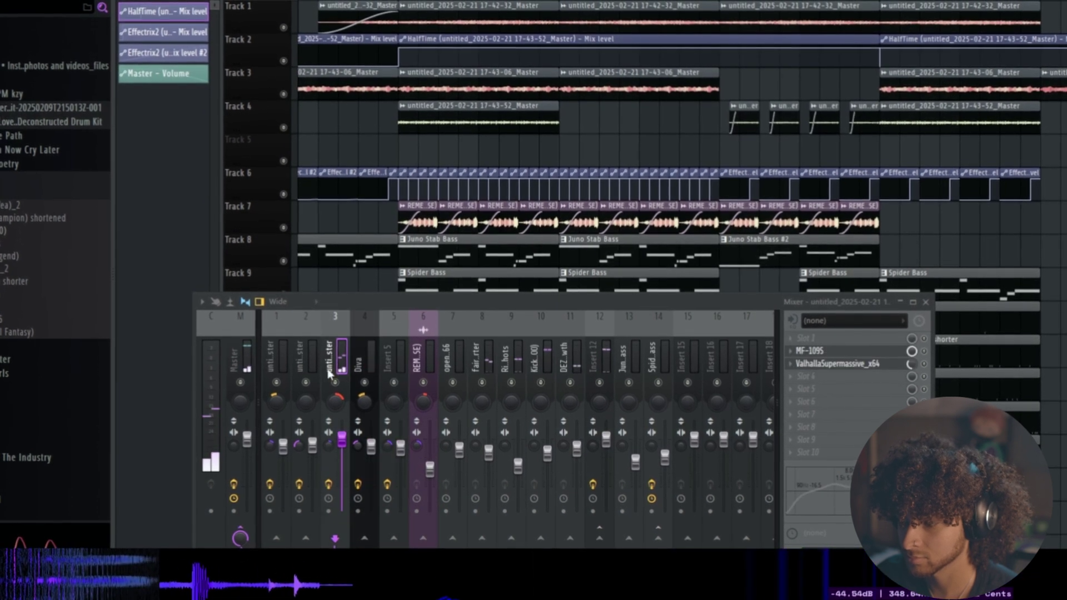
click(278, 367)
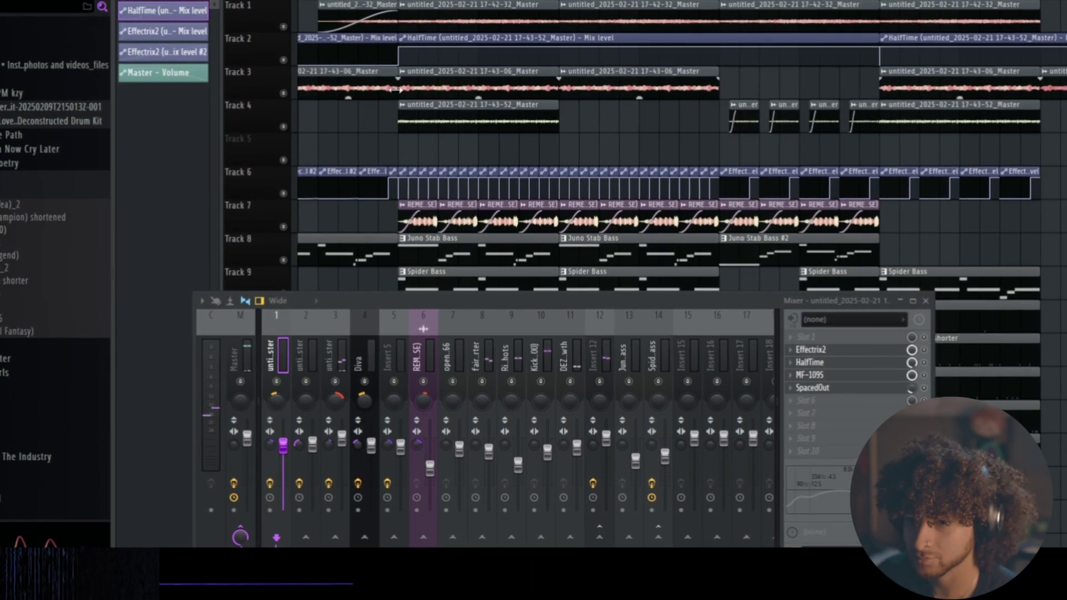
Step: Play the arrangement from bar 9 while checking the mixer levels, and return to the full arrangement
key(space)
key(F9)
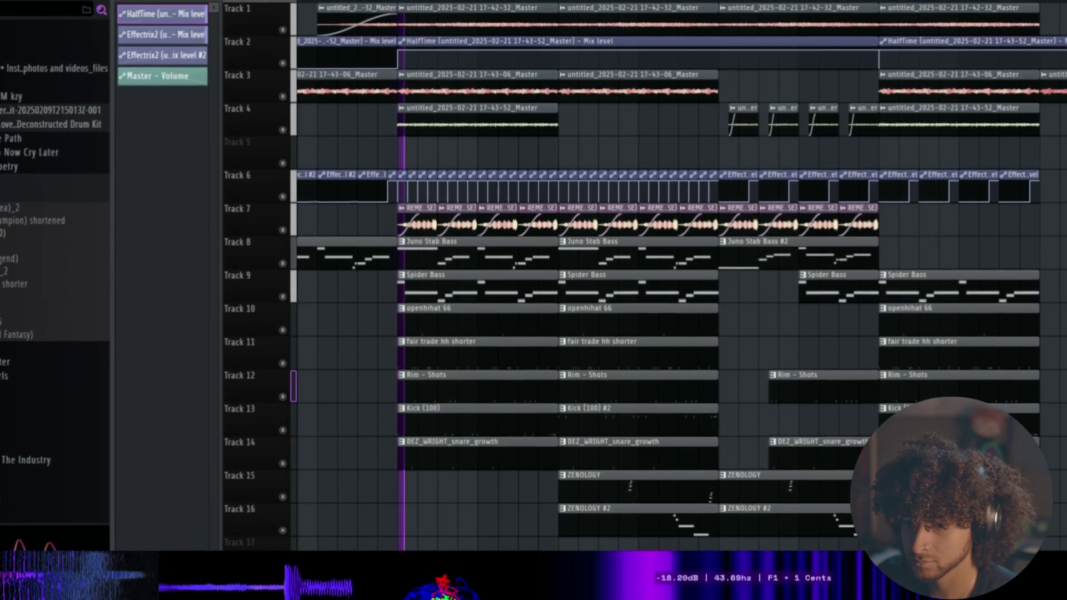
key(F9)
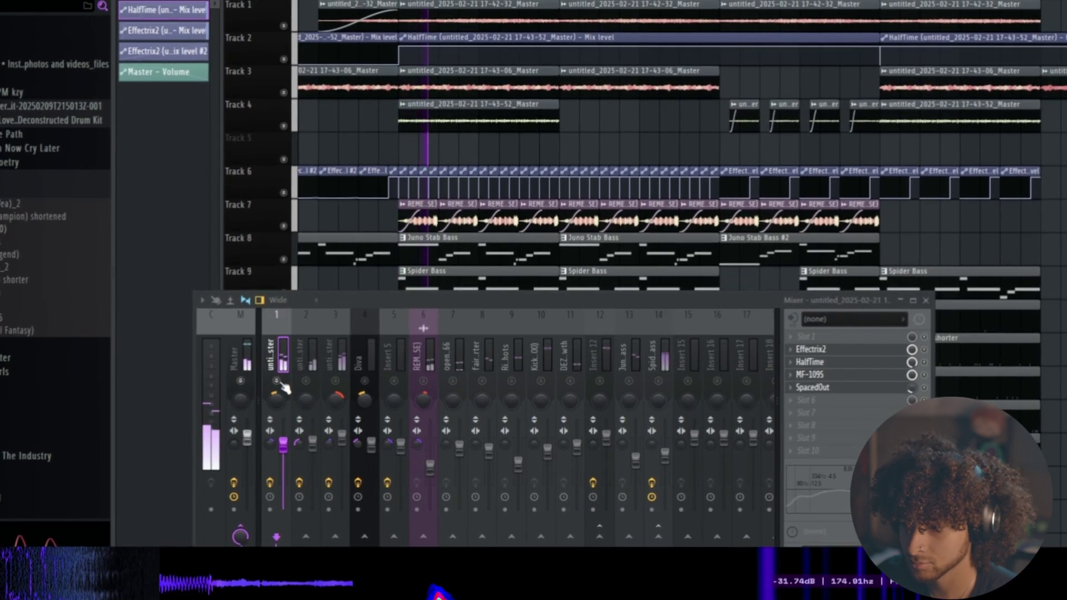
key(space)
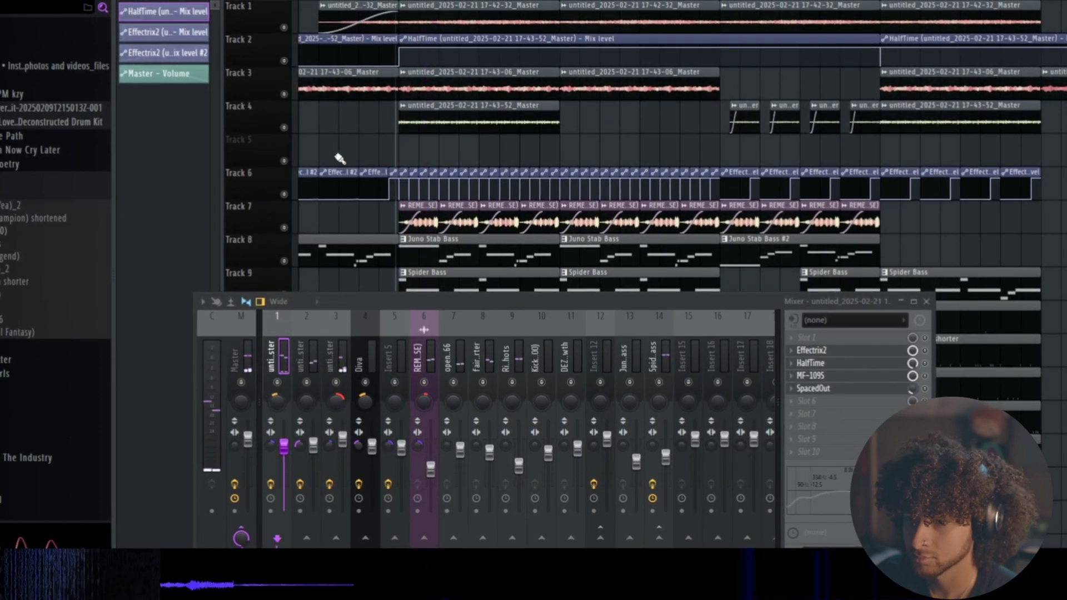
key(F9)
Step: Examine the Effectrix2 mix level automation clips on Track 6 during the intro, bars 1 to 8
scroll(389, 184, down, 3)
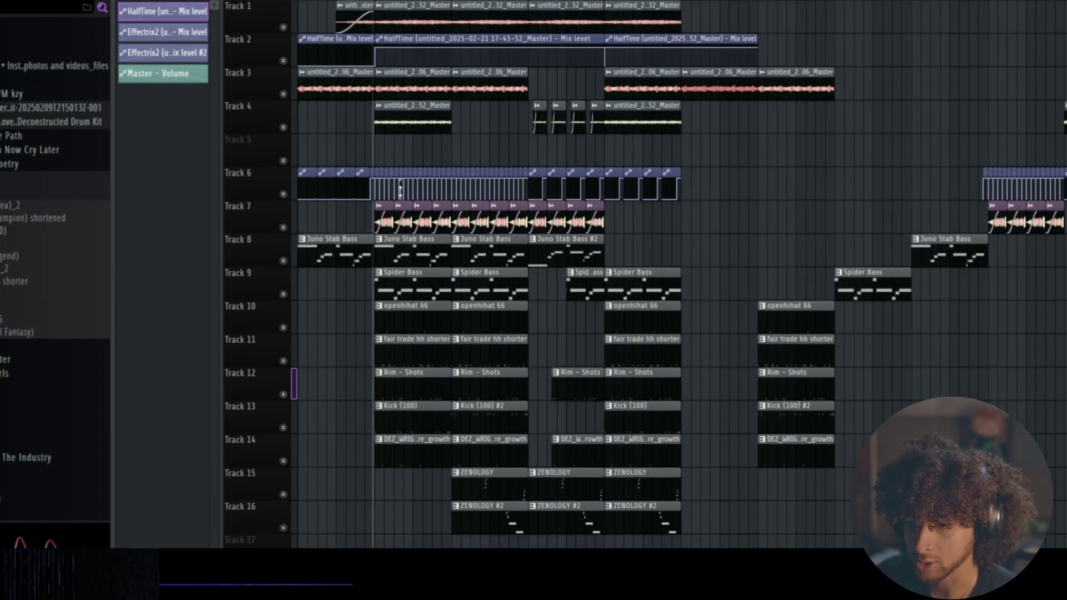
scroll(400, 191, up, 5)
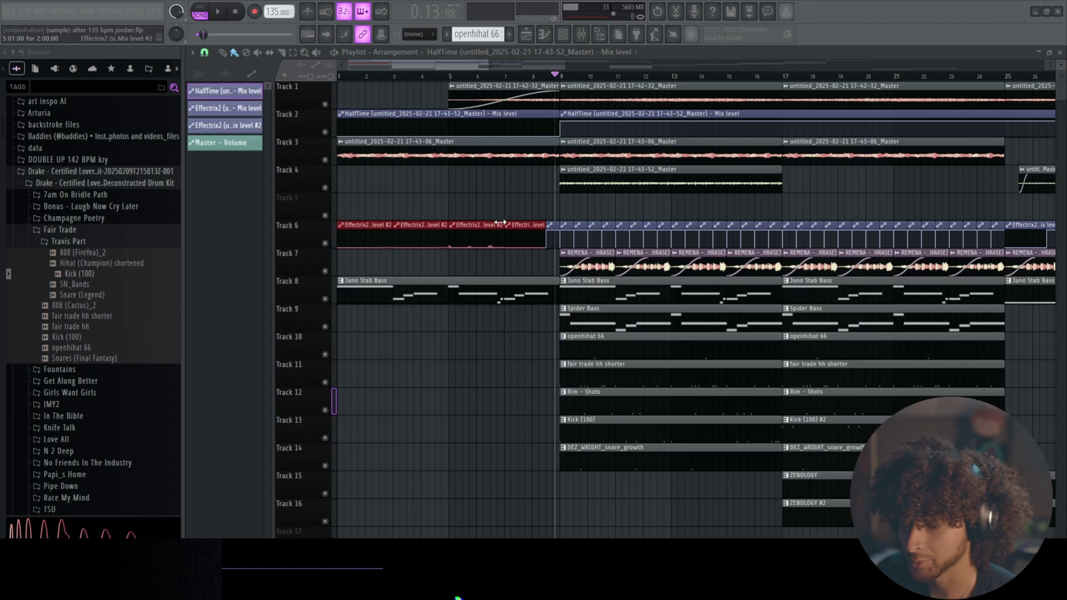
scroll(500, 223, down, 3)
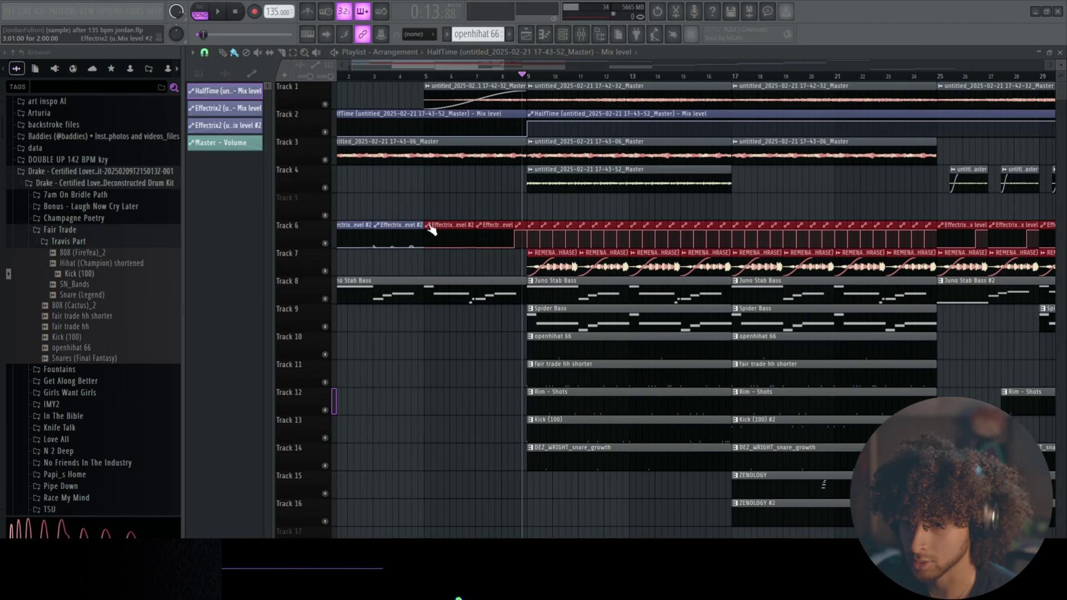
drag(503, 206, 239, 235)
click(581, 34)
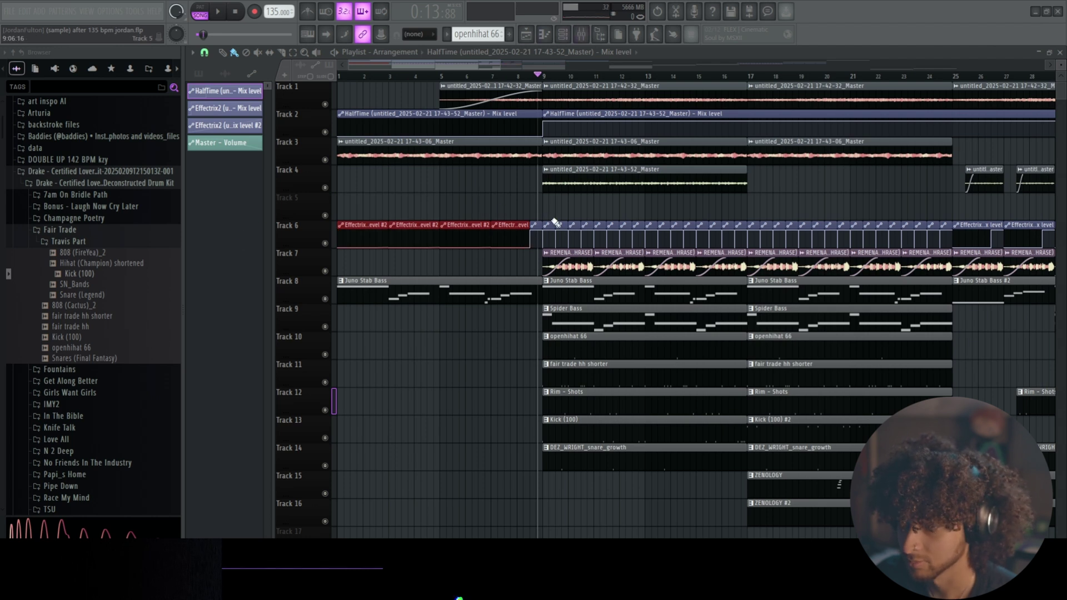
Step: Select the Effectrix2 automation clips across bars 9 to 24 on Track 6 and compare those from bar 25 onward
drag(548, 193, 945, 250)
scroll(790, 223, down, 2)
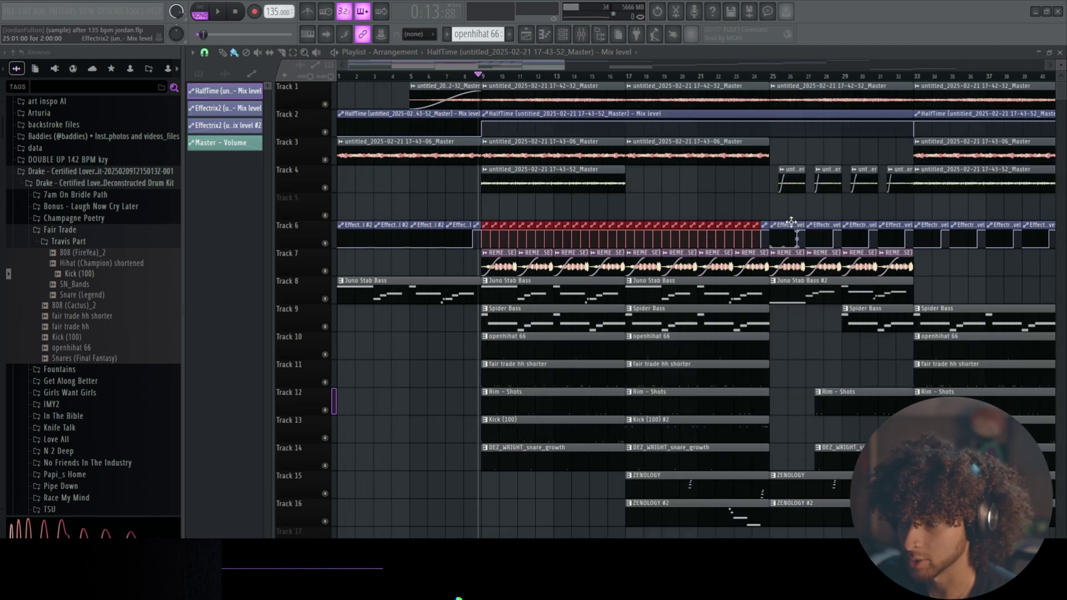
drag(790, 223, 945, 219)
scroll(643, 209, down, 2)
scroll(378, 155, up, 2)
scroll(486, 153, down, 1)
Step: Select the HalfTime mix level automation clips on Track 2, from bar 9 and in the intro
drag(514, 131, 616, 125)
scroll(617, 125, down, 2)
click(428, 77)
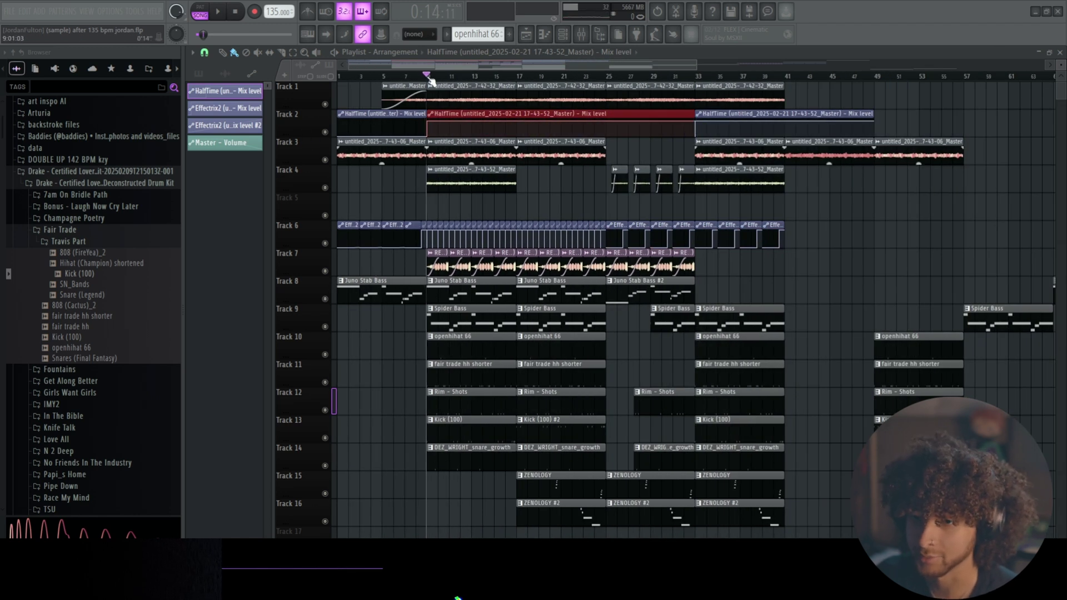
drag(428, 78, 324, 93)
ctrl+click(410, 128)
Step: Select the faded-in melody clip at bar 5 on Track 1, play from there, and view the whole arrangement
scroll(405, 100, up, 2)
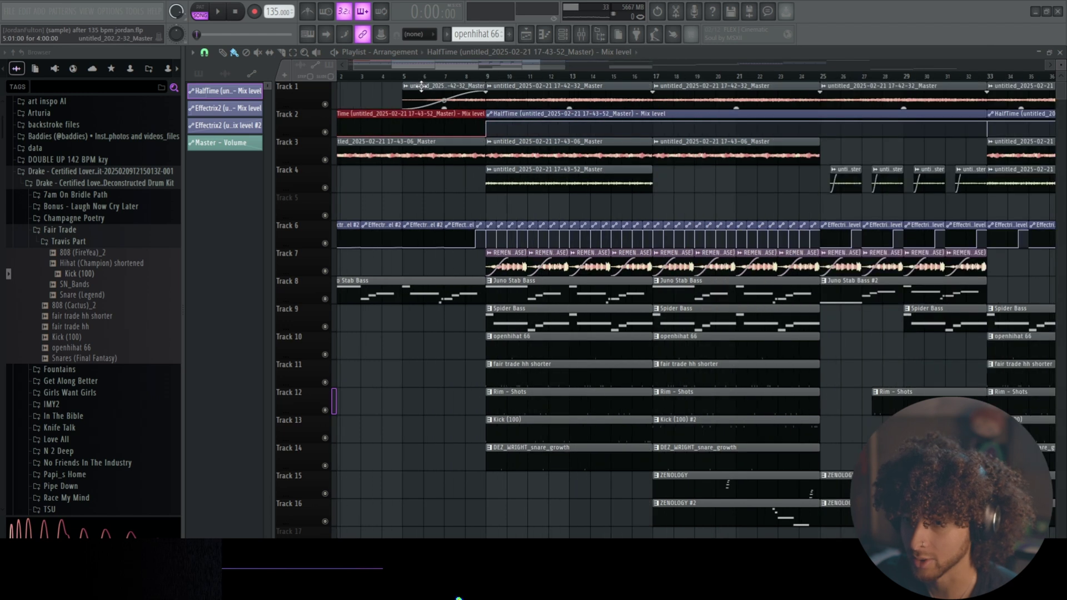
click(421, 86)
key(space)
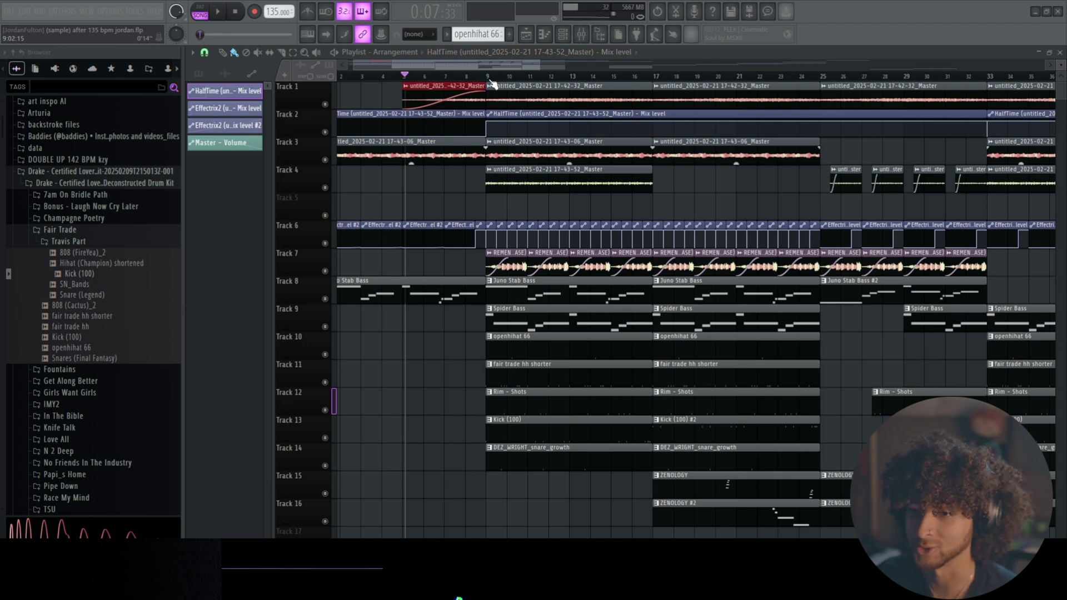
scroll(515, 424, down, 4)
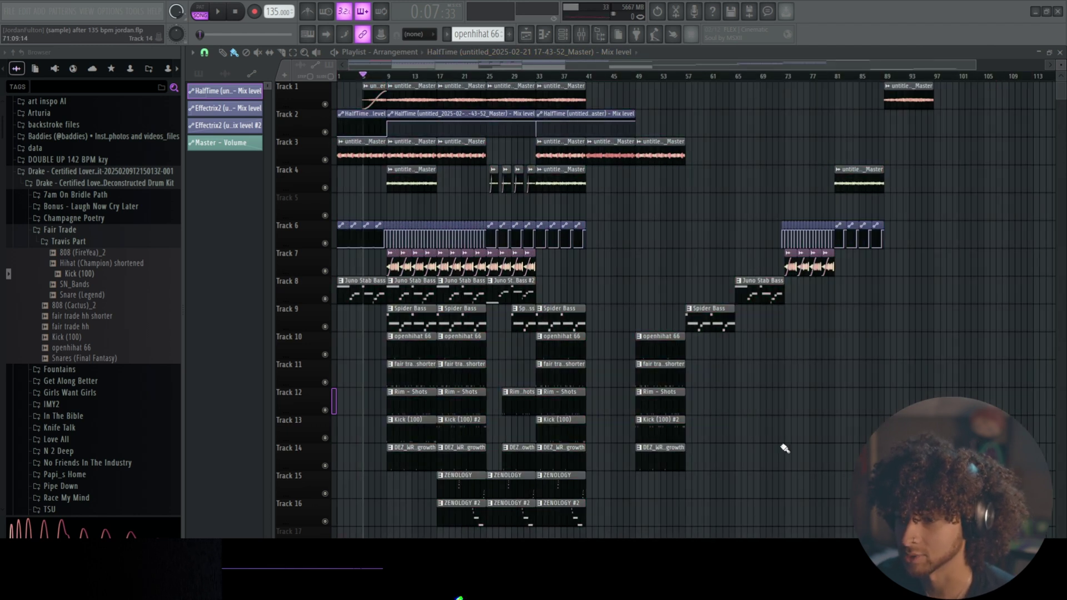